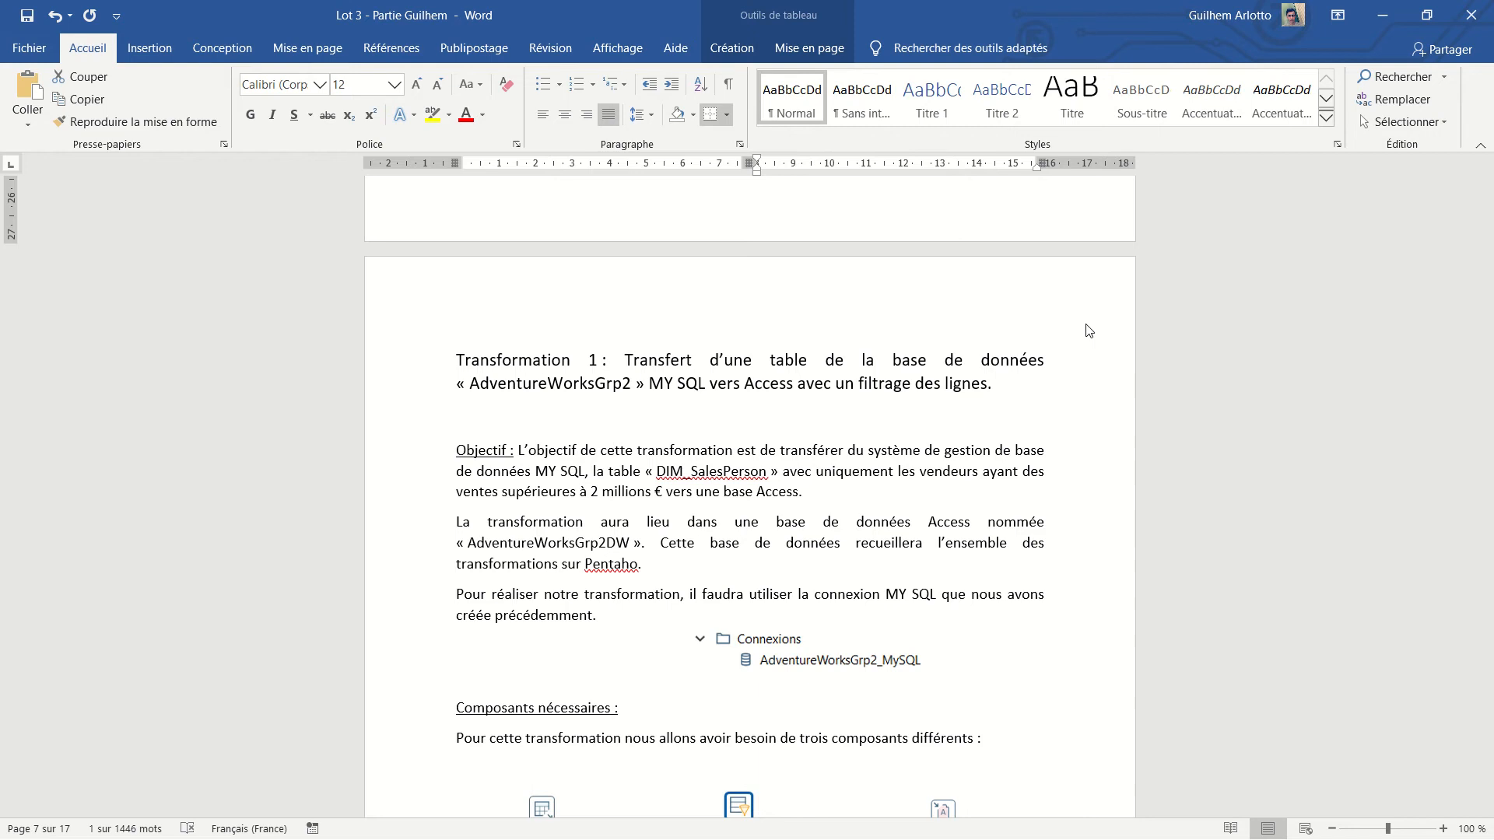
- Switch to Pentaho Data Integration and create a new transformation
key(alt+Tab)
key(Tab)
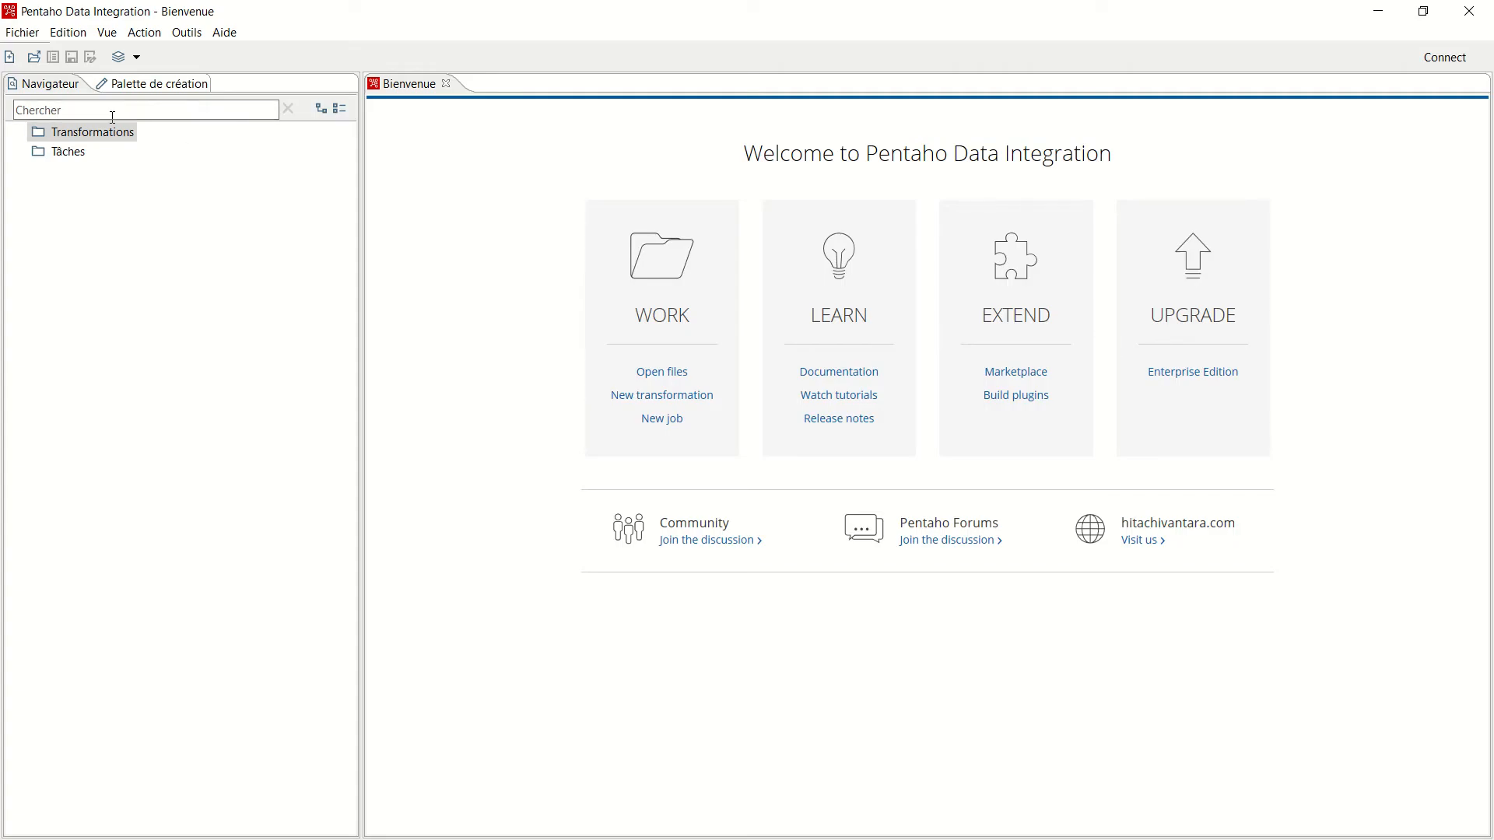
click(107, 137)
right_click(108, 137)
click(157, 145)
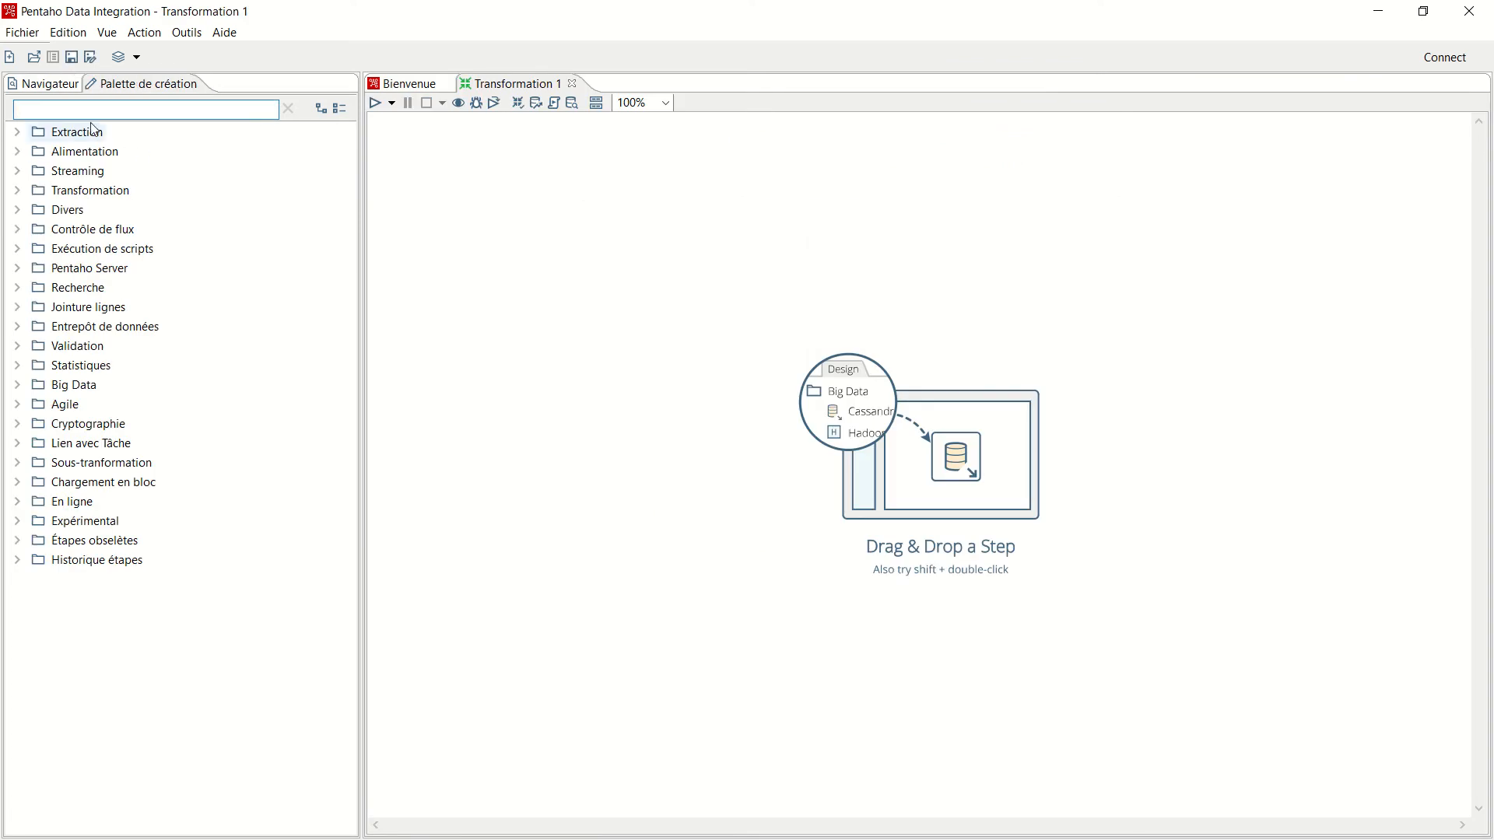
- Start a new database connection in Transformation 1 and choose MySQL as its connection type
click(69, 85)
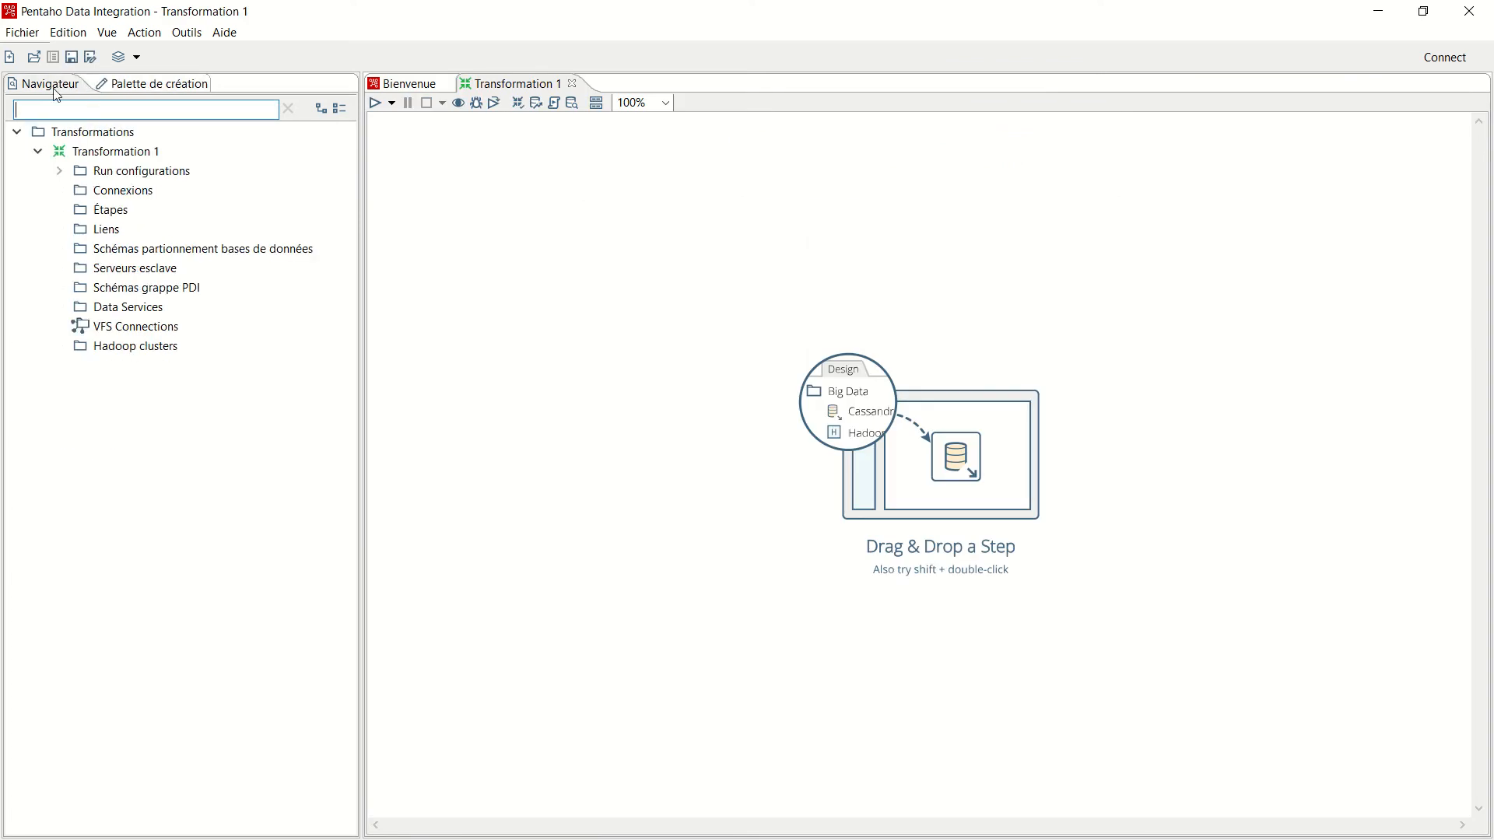
right_click(130, 197)
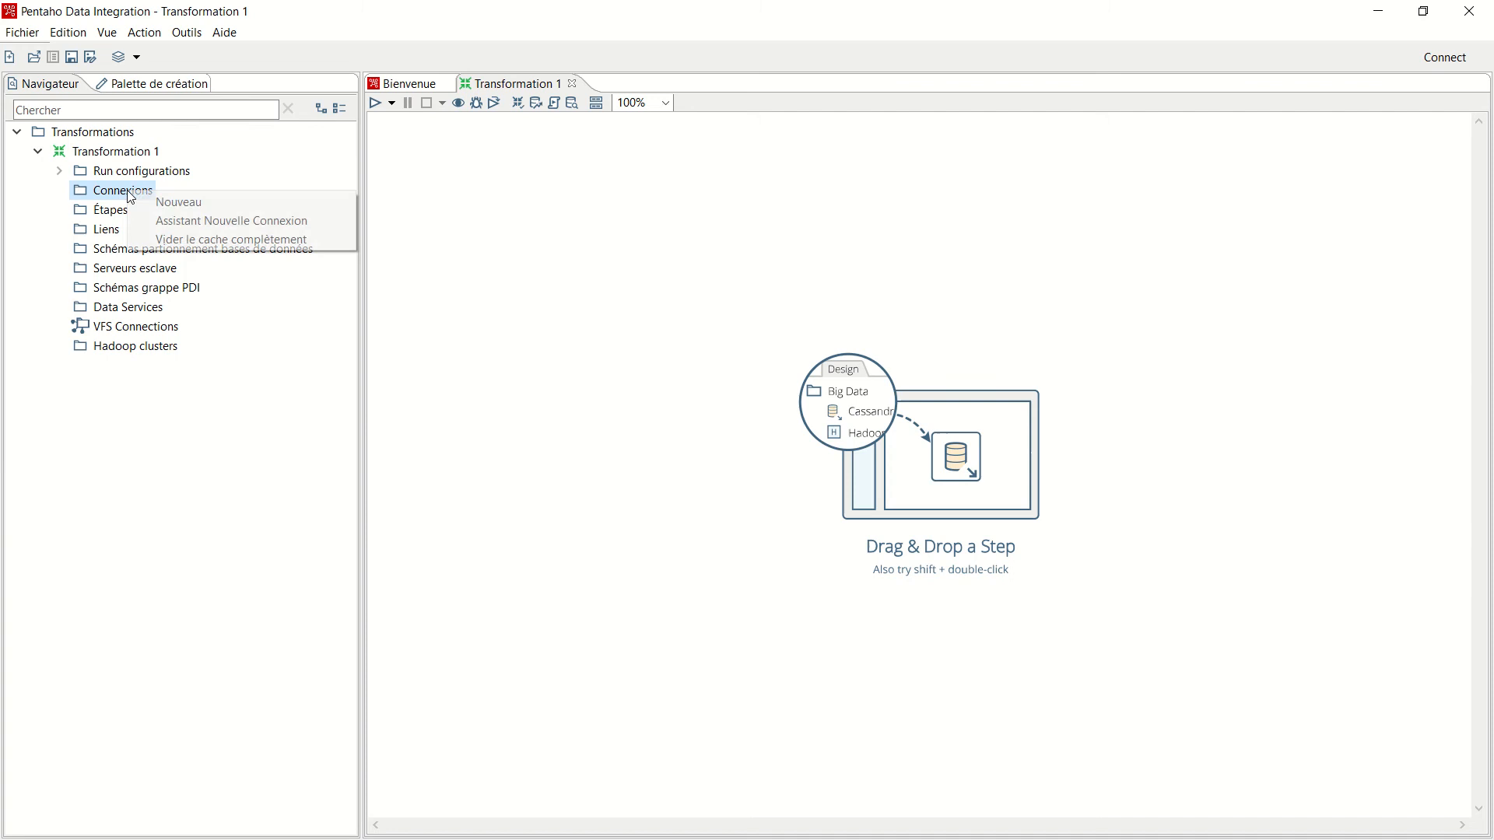
click(170, 204)
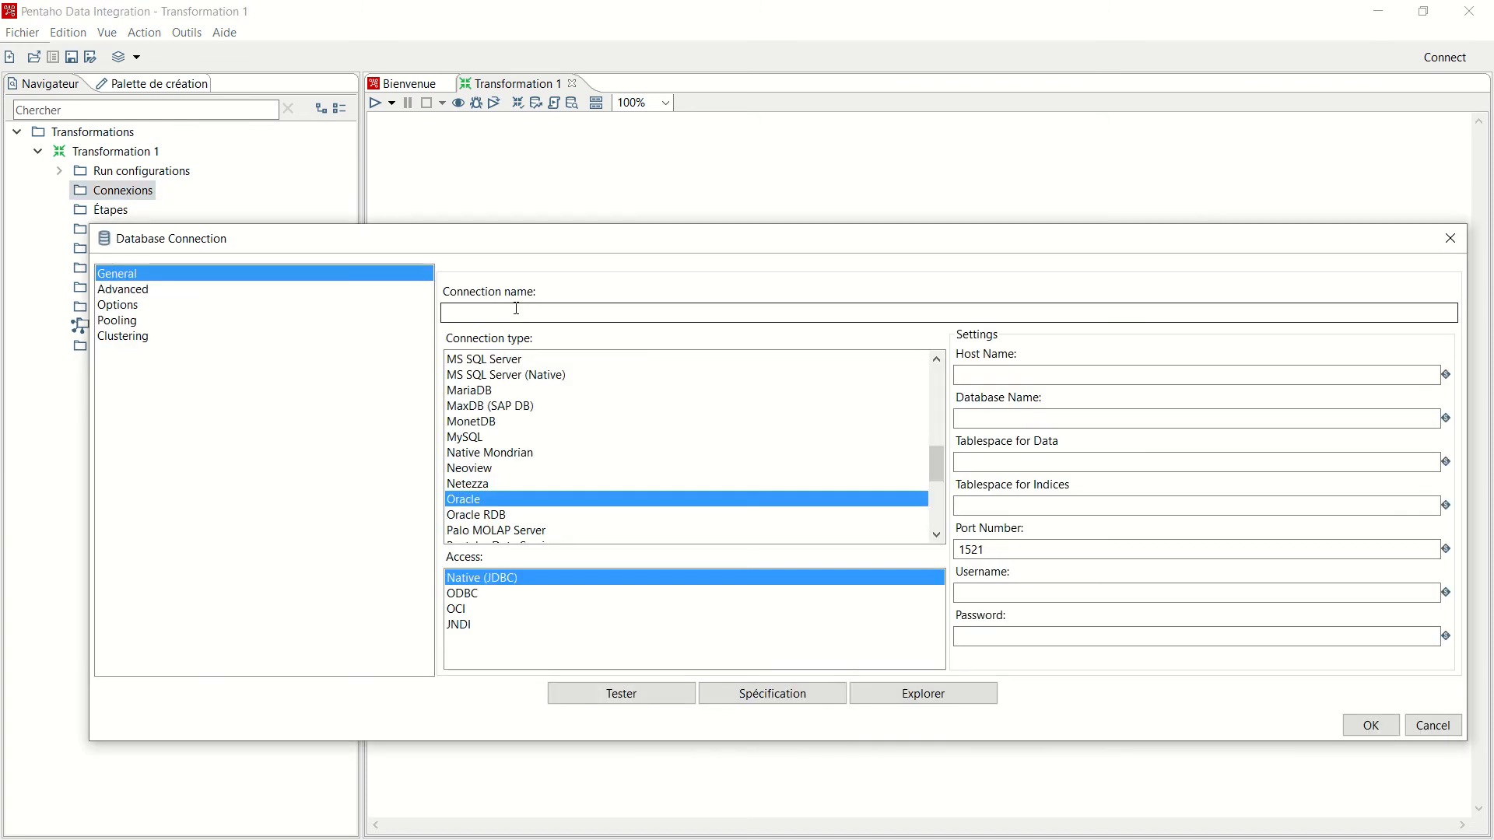
drag(658, 249, 649, 230)
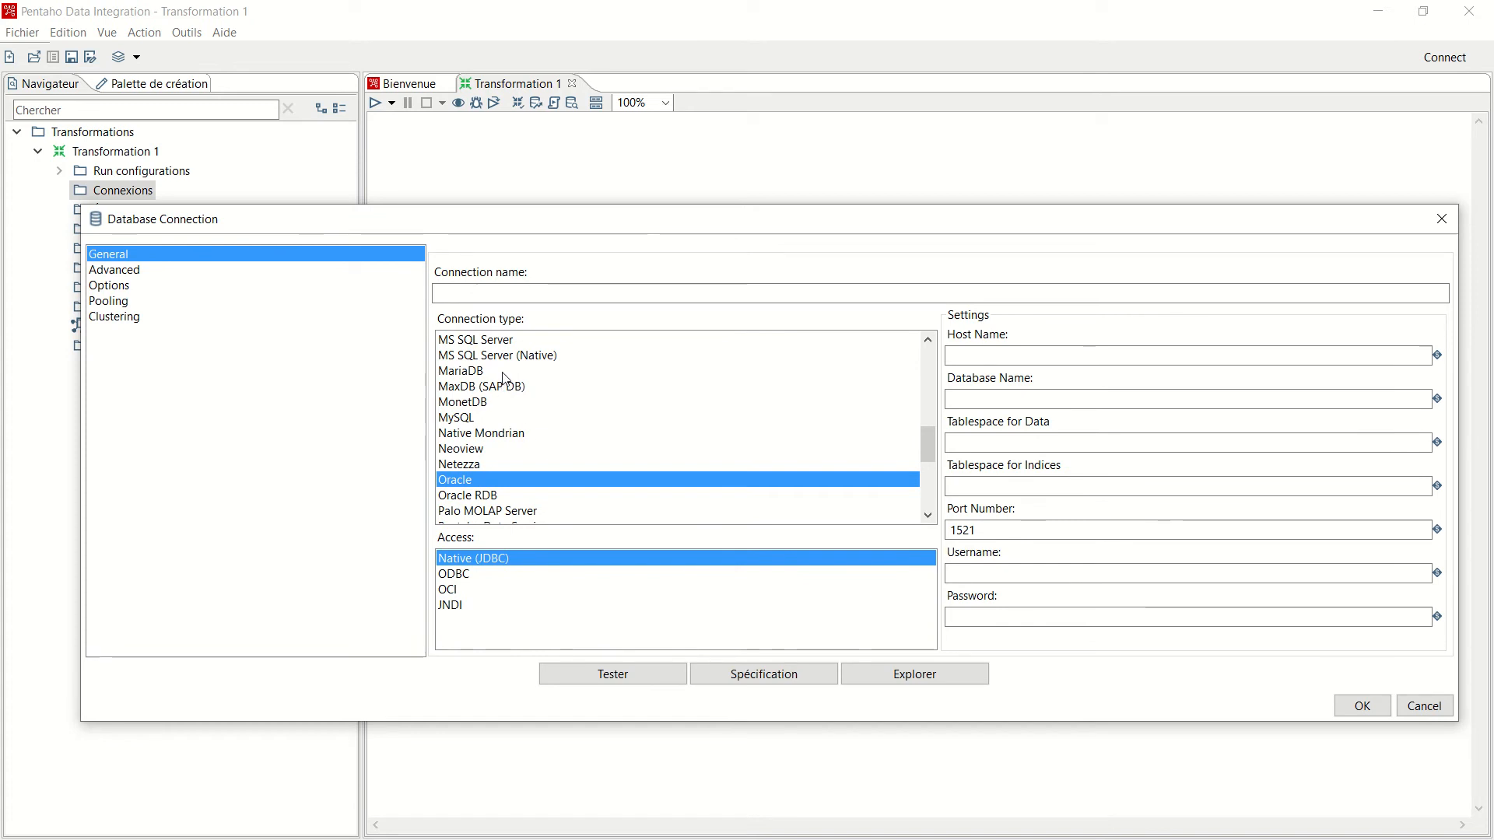
click(459, 420)
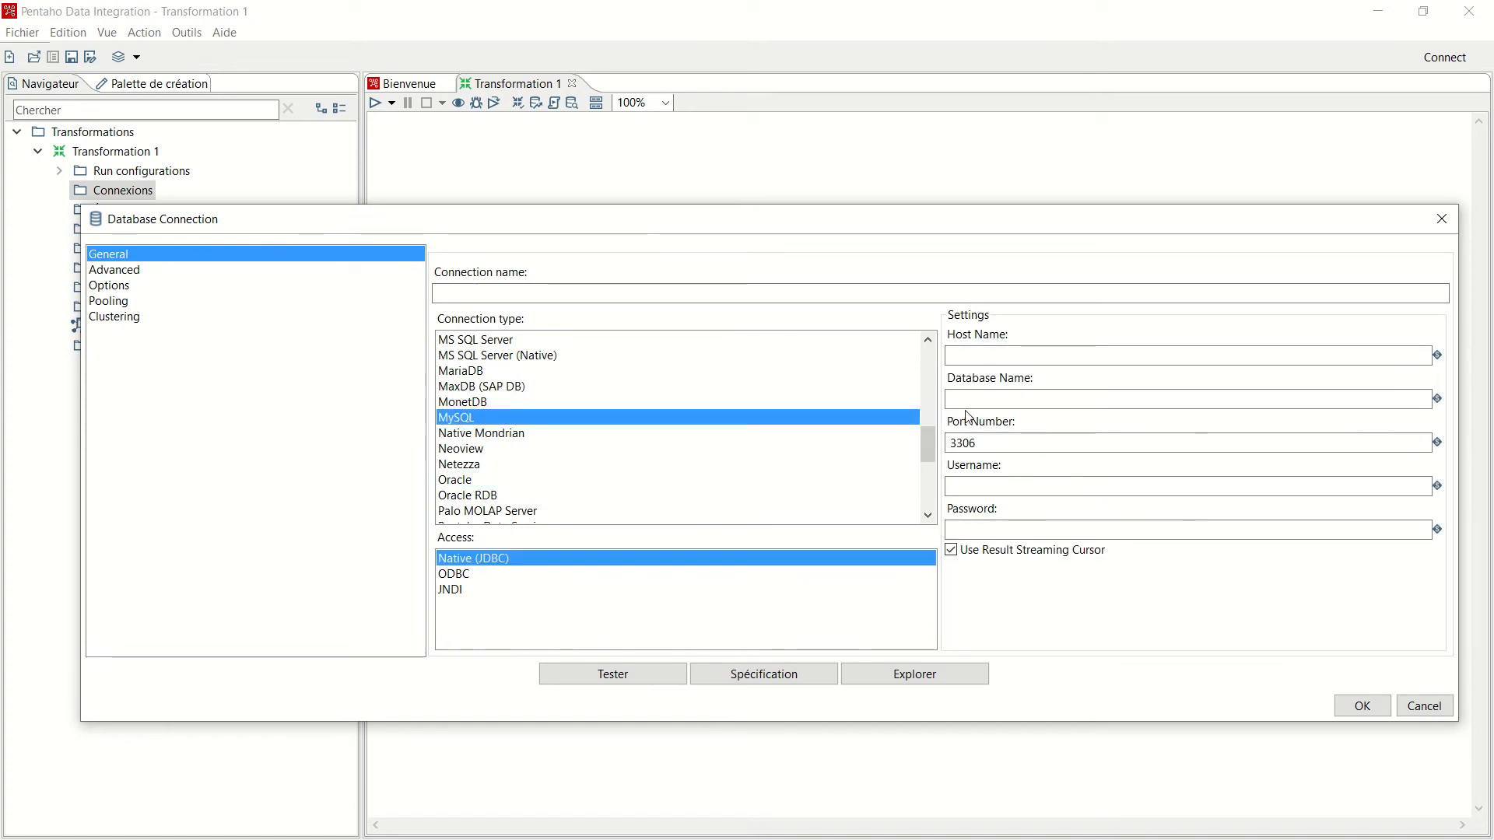
- Set the connection's host name to localhost and its username to root
click(971, 354)
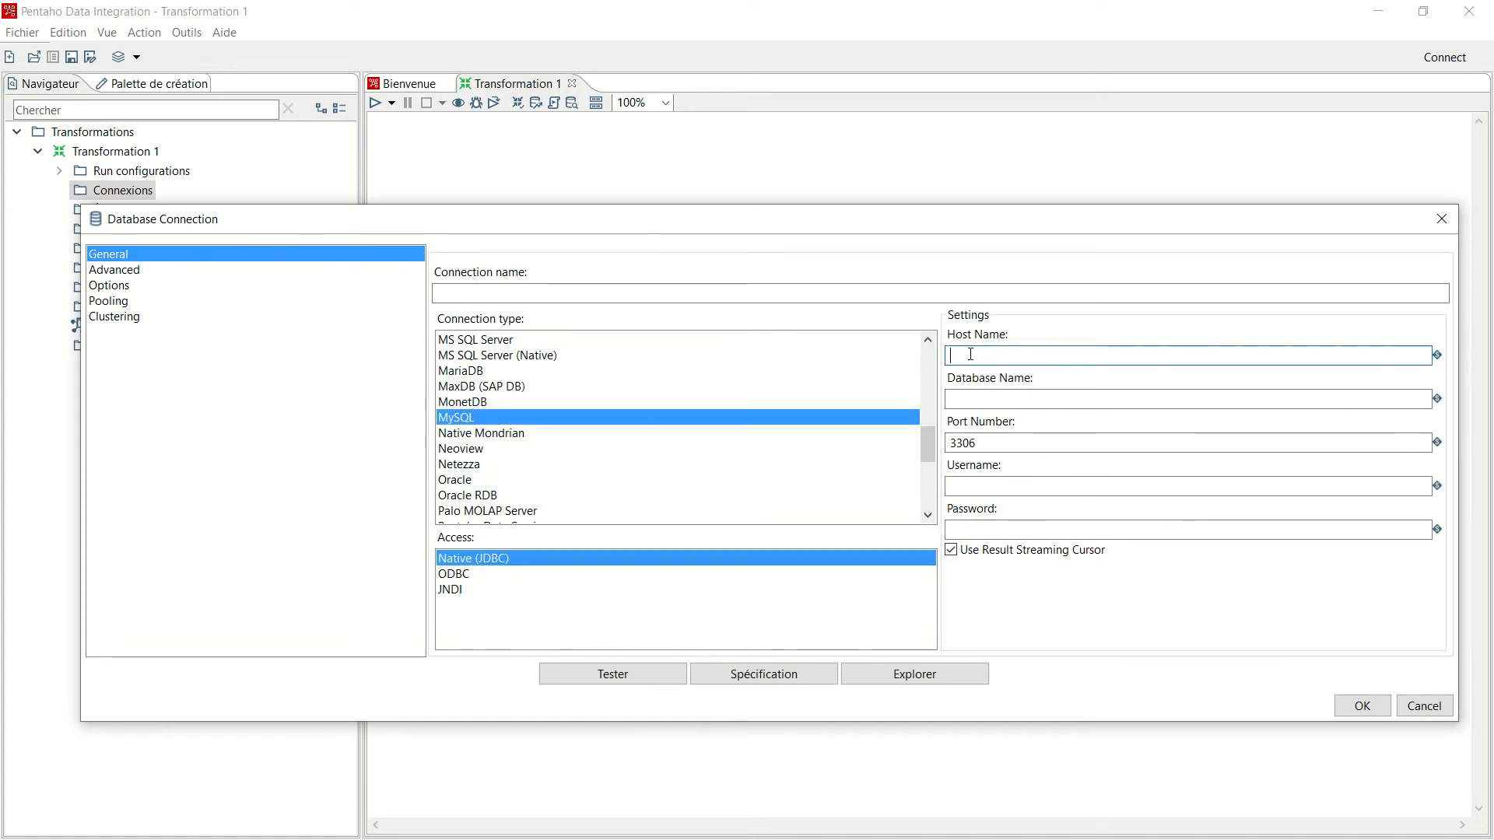
text(localhost)
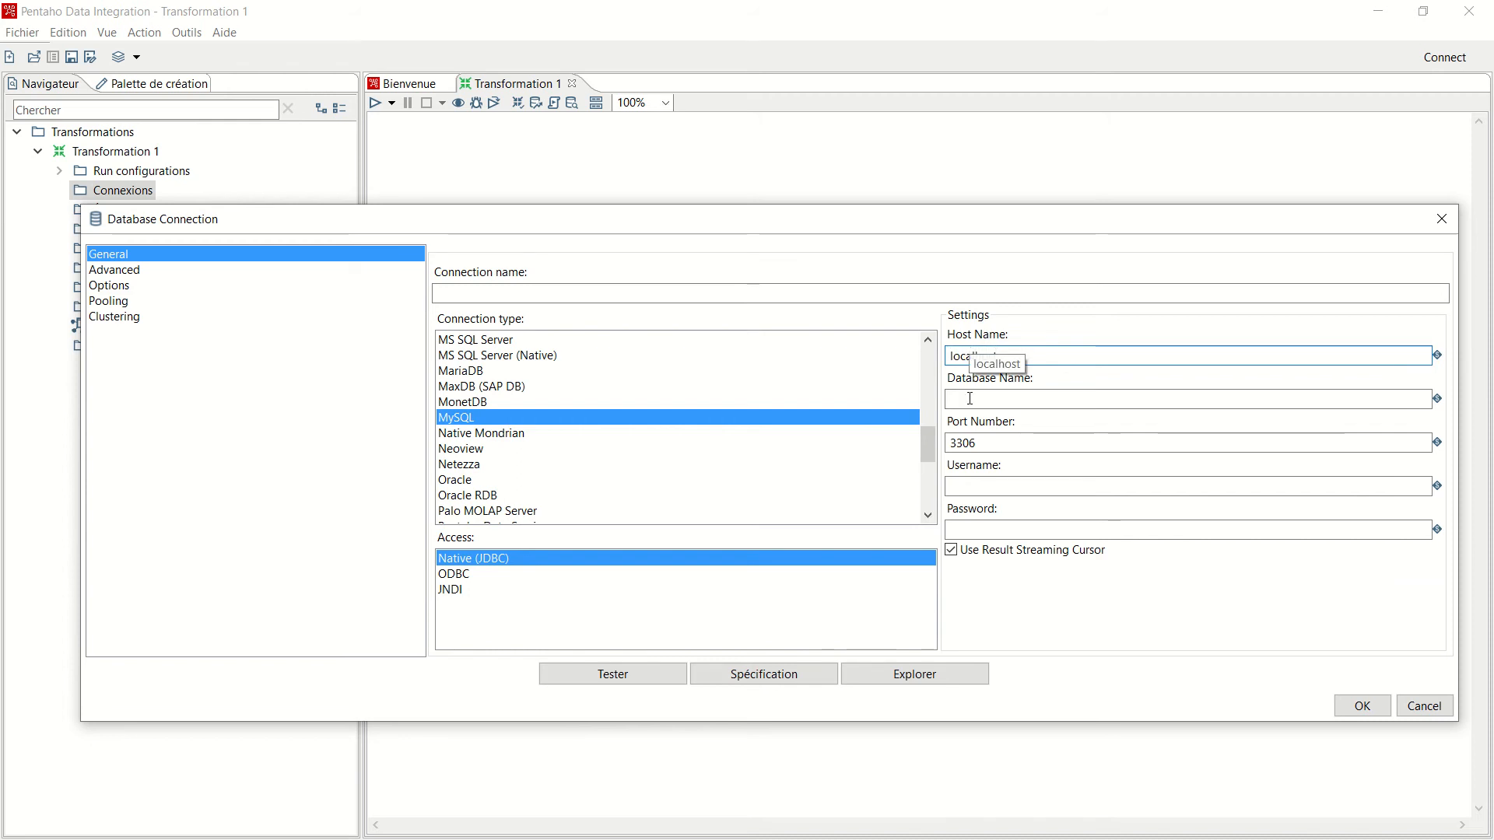
click(987, 487)
text(root)
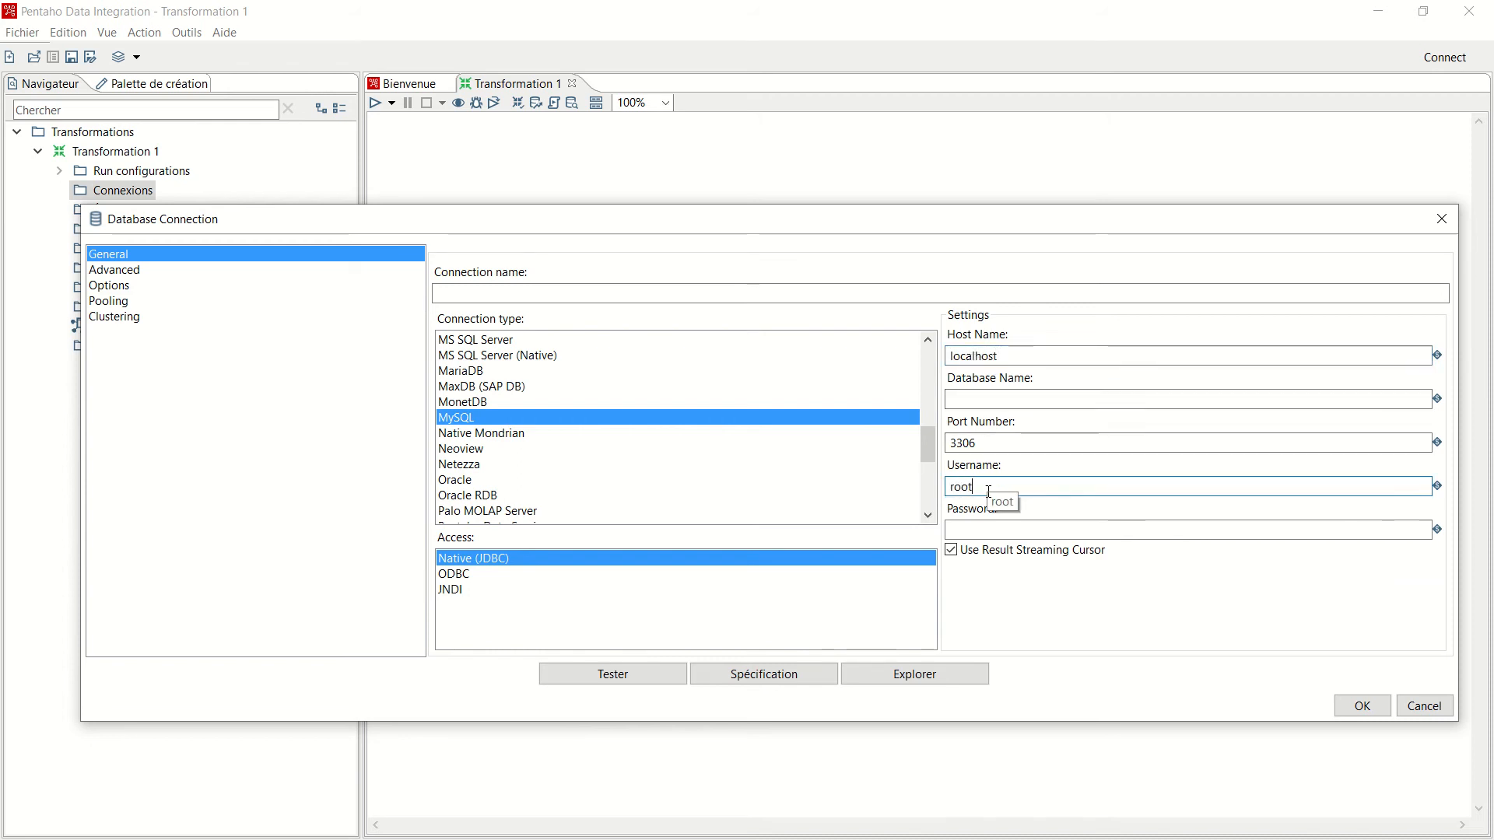
- Name the connection AdventureWorksGrp2_MySQL, copying the name from the connection settings table in the Word document
click(470, 294)
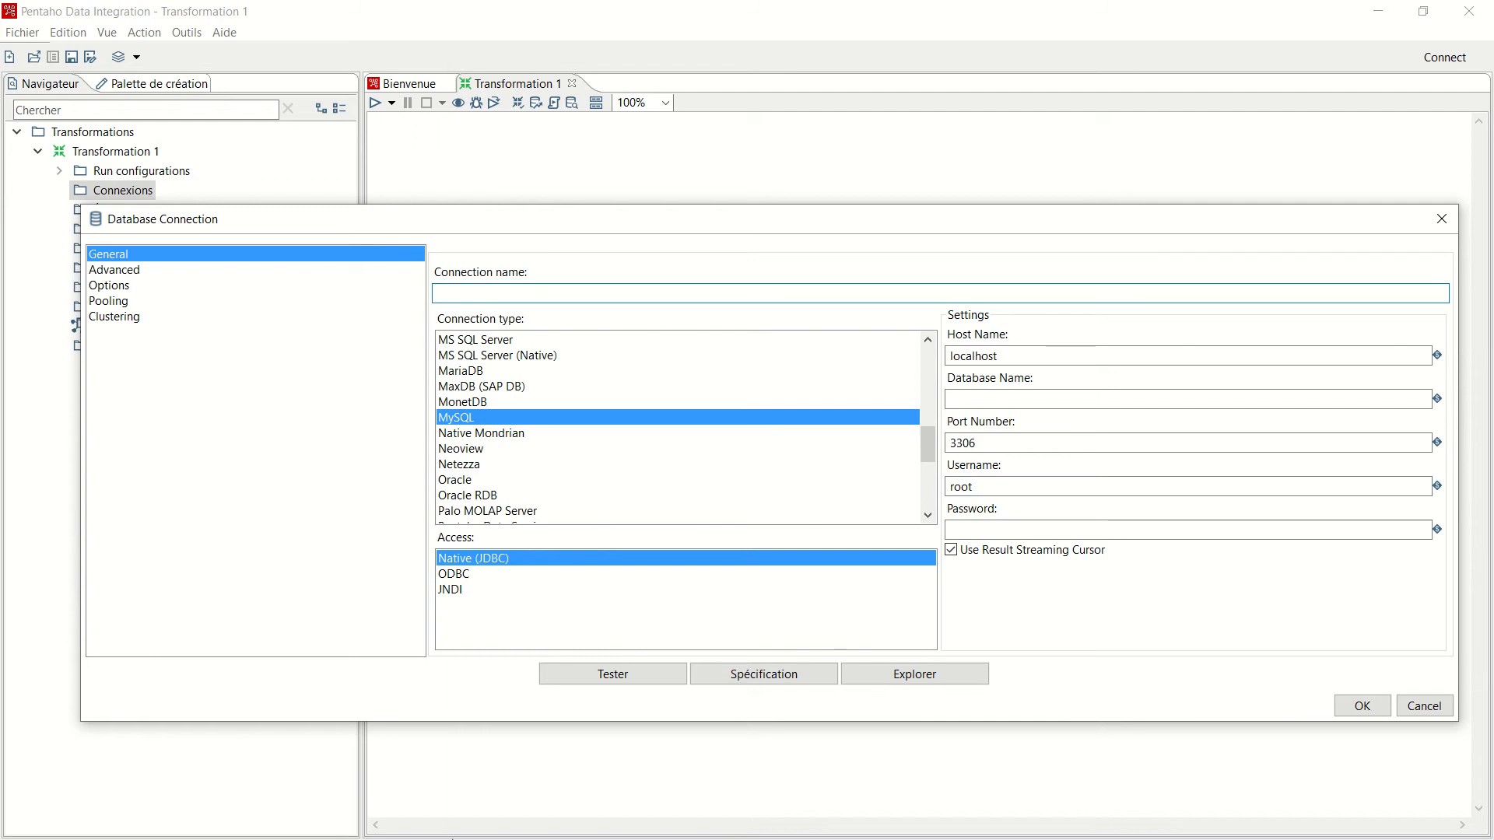
key(alt+Tab)
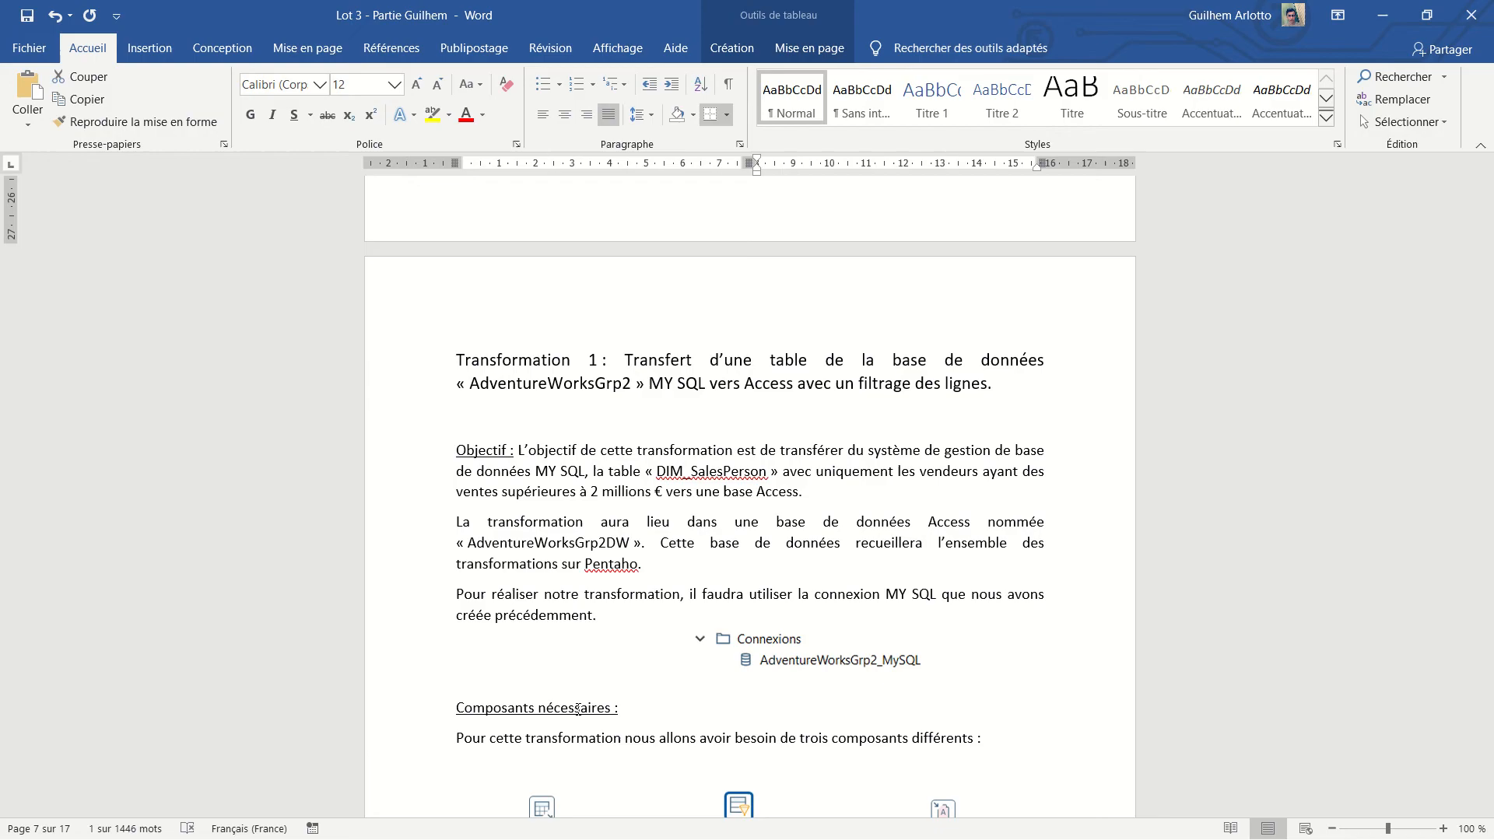
scroll(764, 464, up, 1)
scroll(764, 464, up, 15)
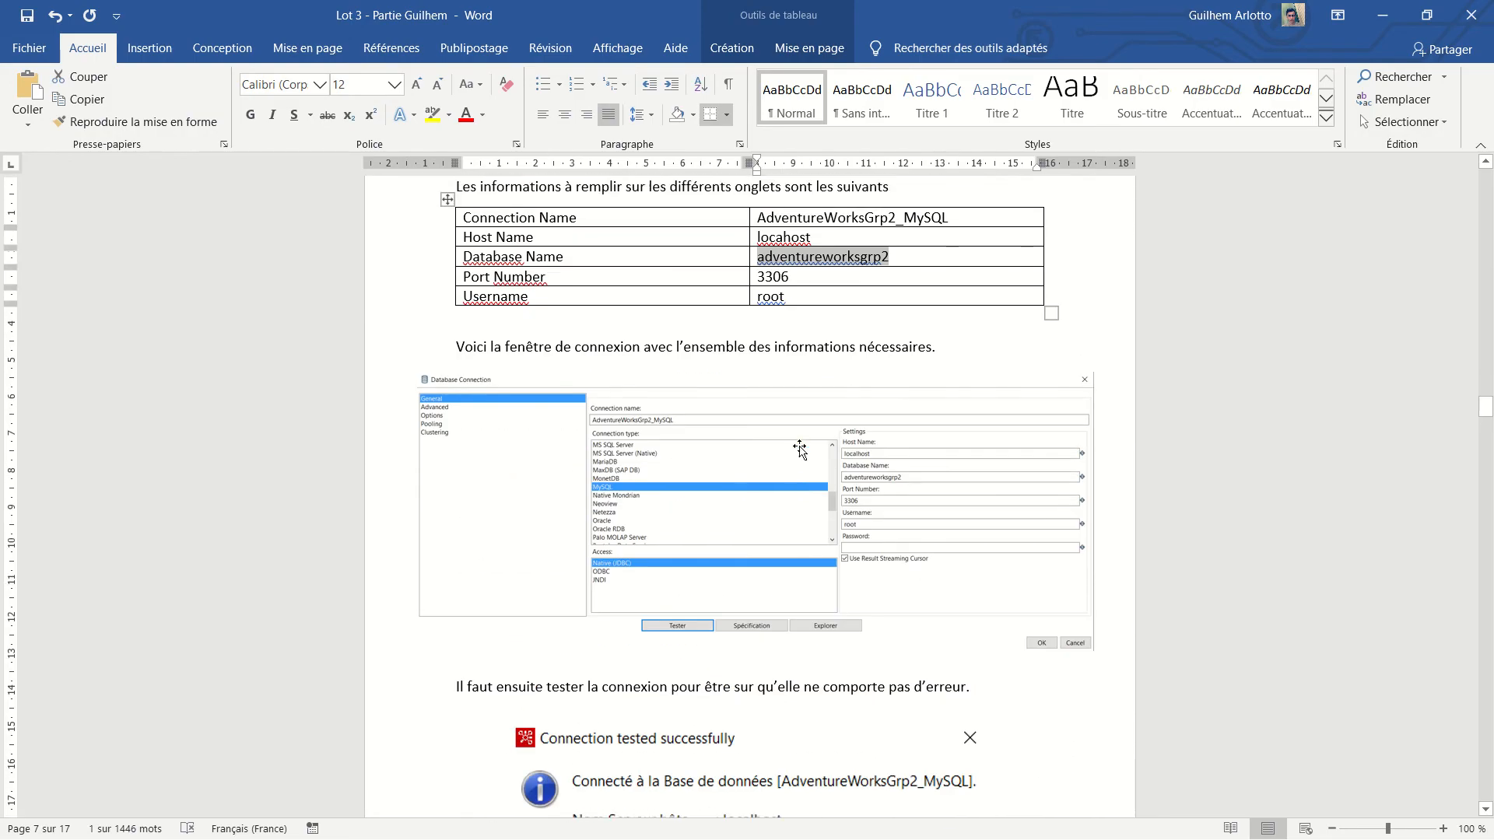
drag(970, 405, 756, 404)
key(ctrl+c)
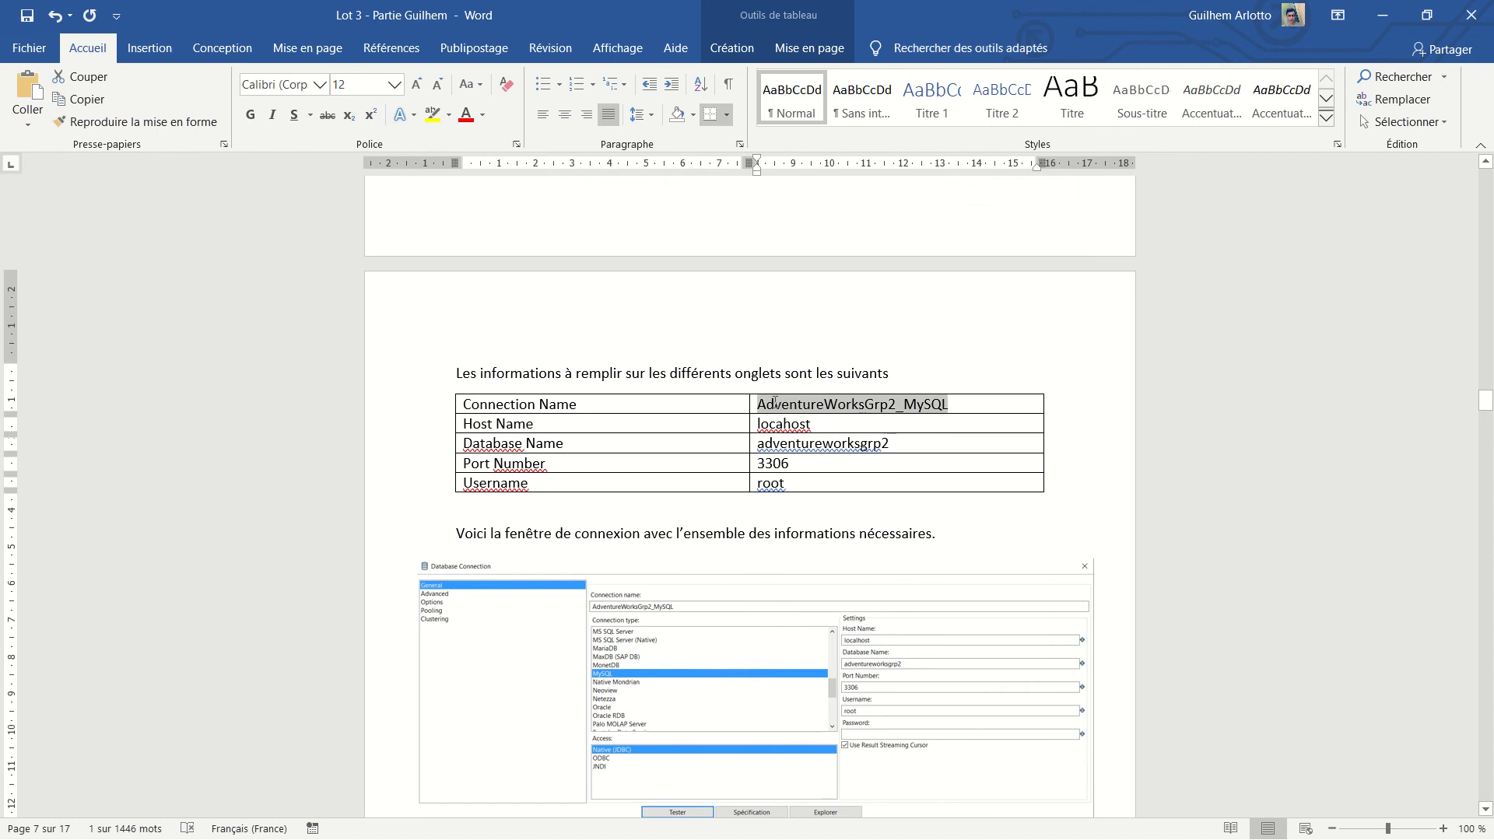
key(alt+Tab)
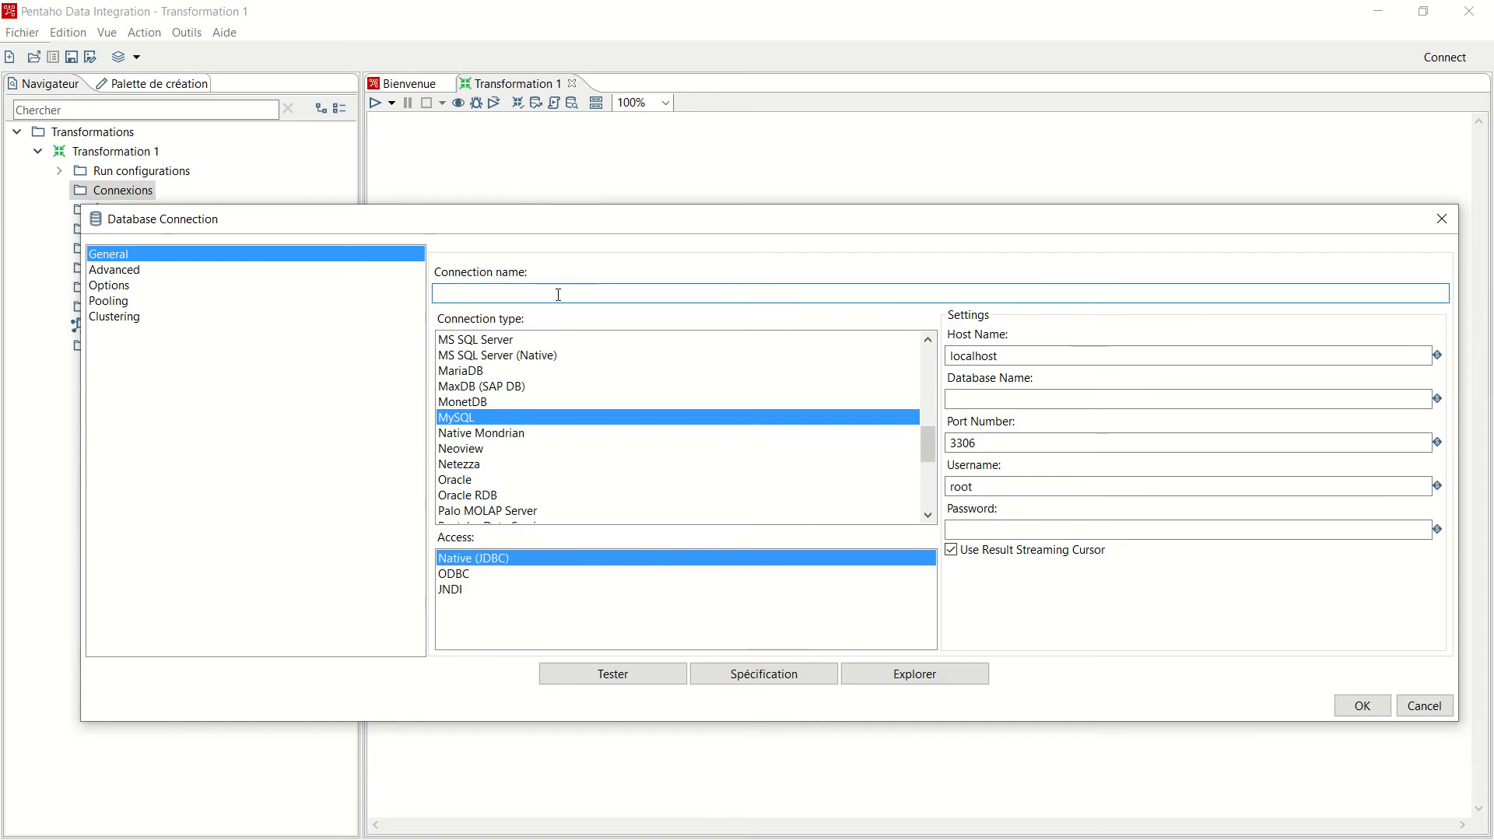
key(ctrl+v)
- Set the connection's database name to adventureworksgrp2, copied from the settings table in the Word document
click(972, 399)
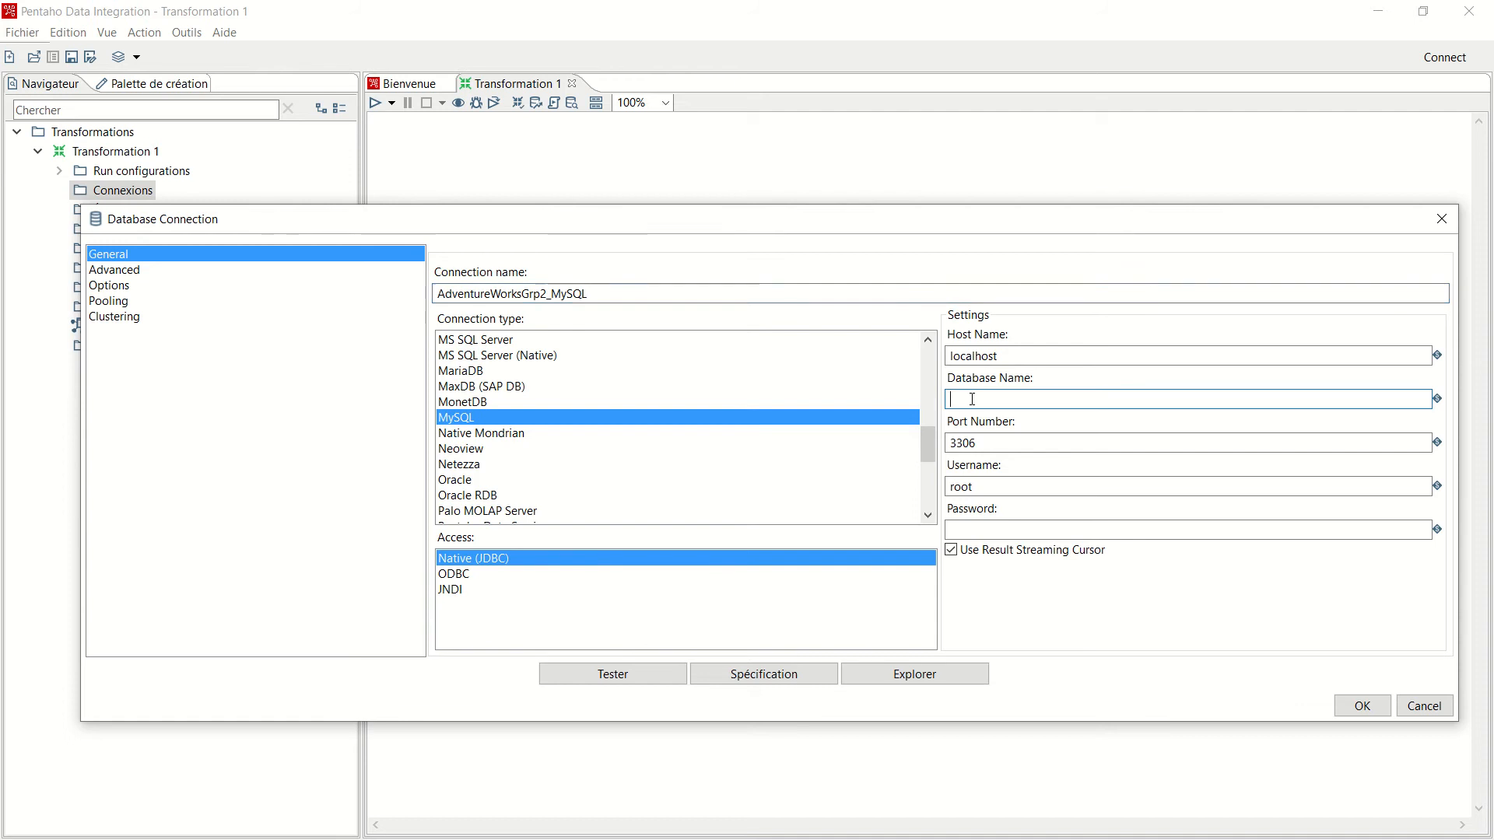
key(alt+Tab)
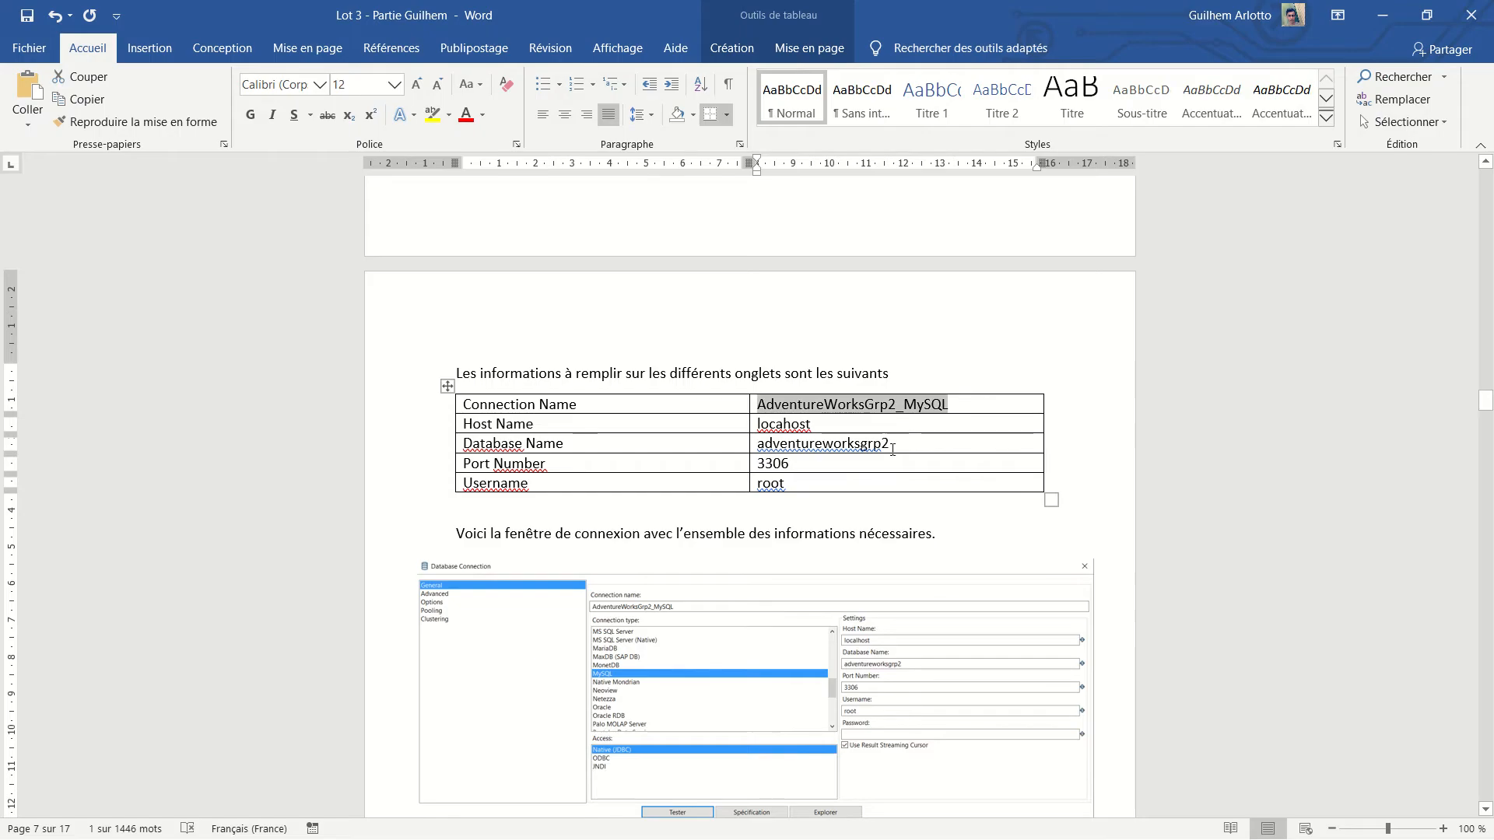
drag(892, 449, 765, 442)
key(ctrl+c)
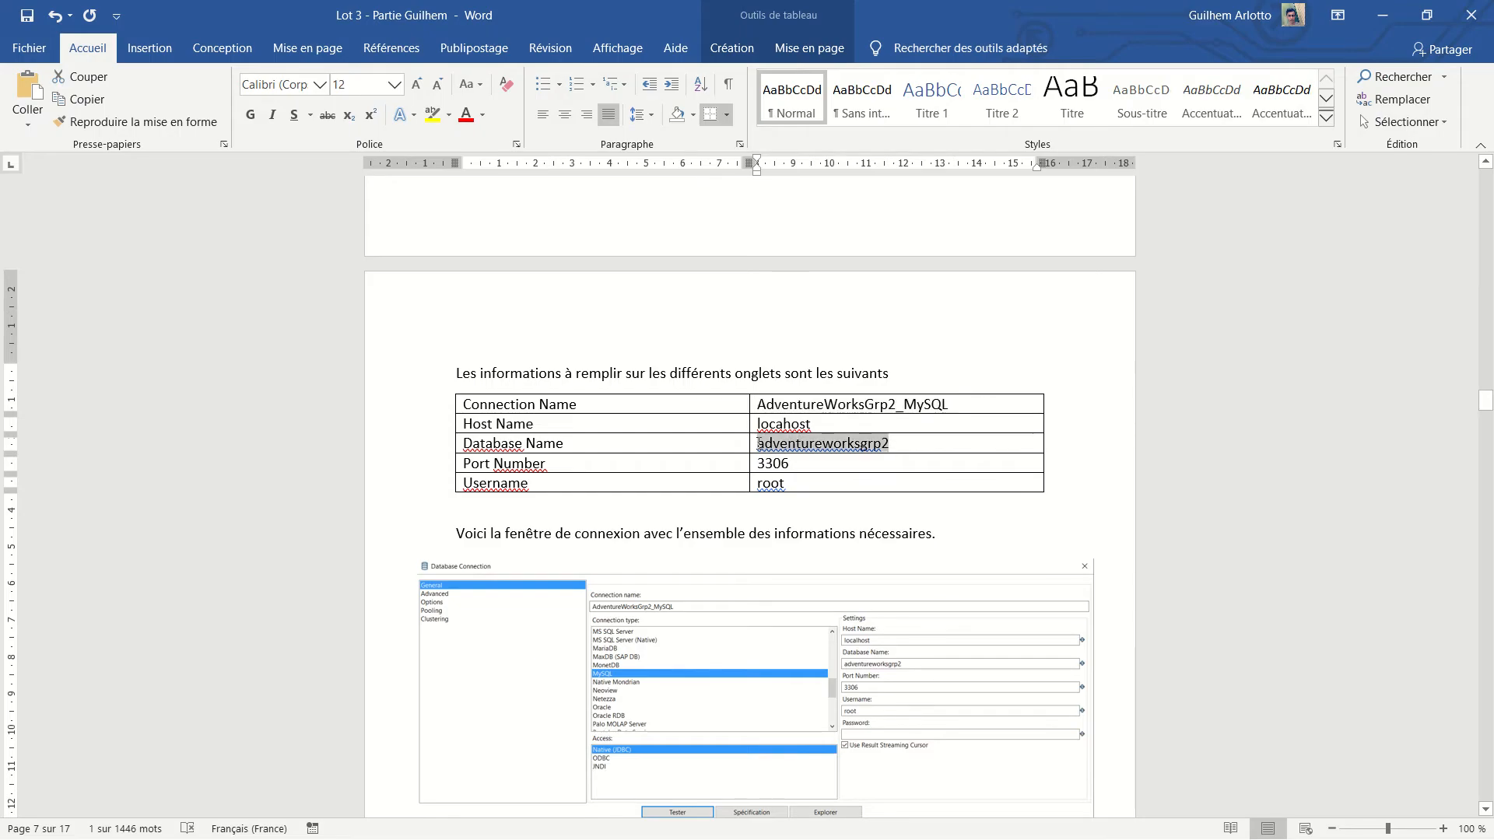
key(alt+Tab)
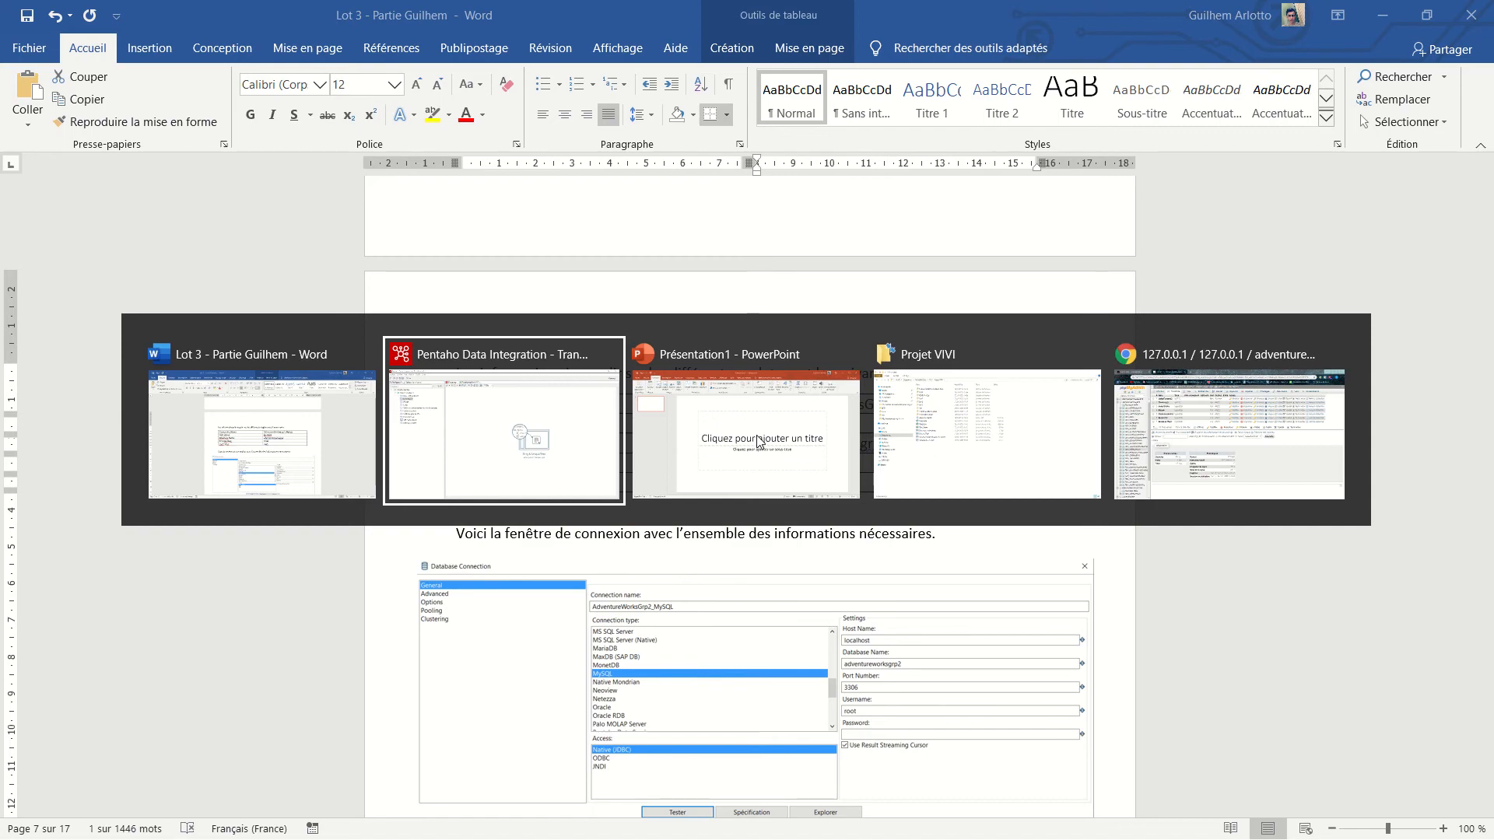
click(991, 397)
key(ctrl+v)
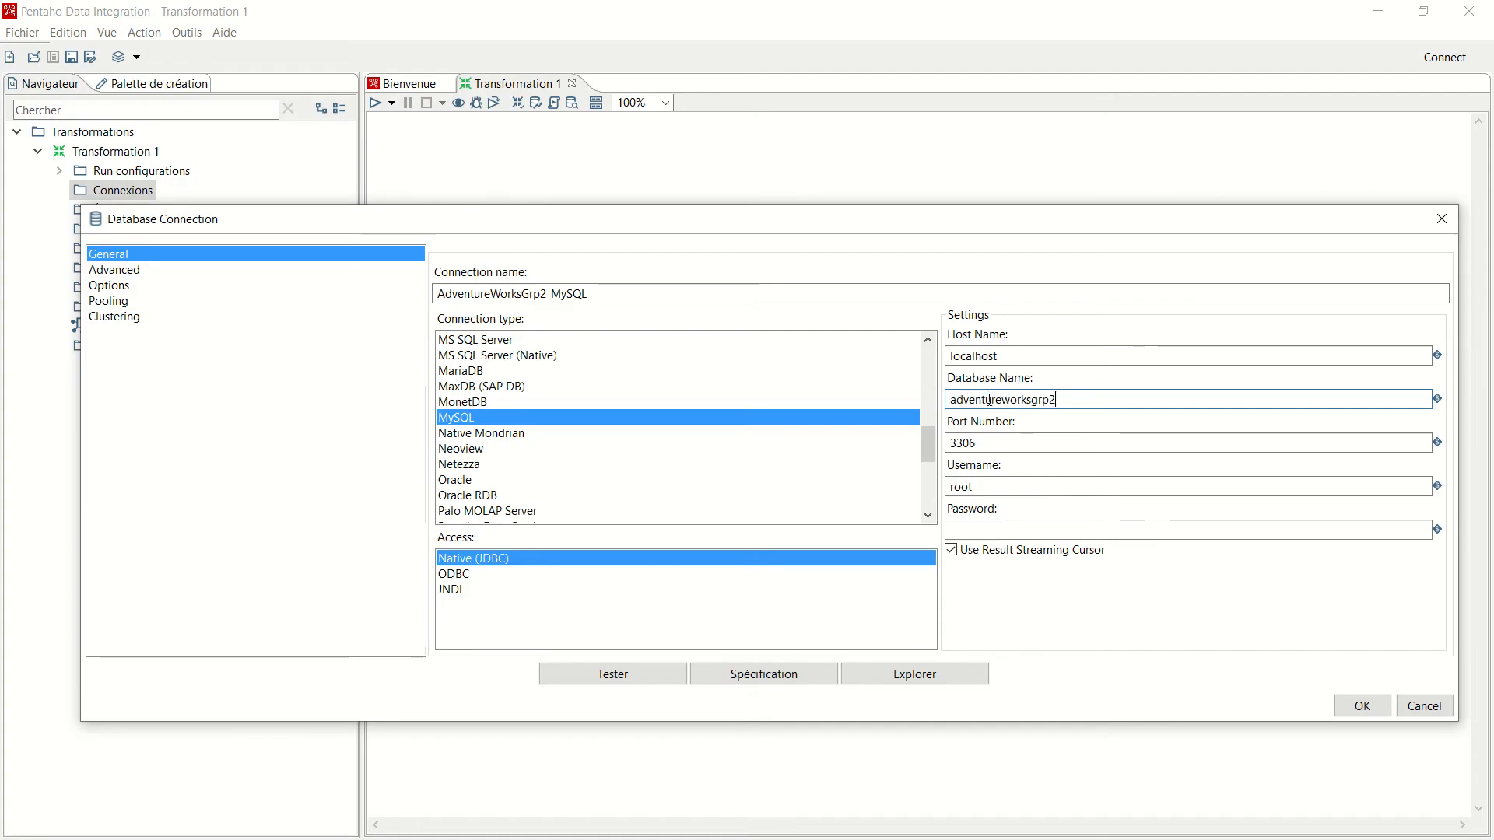
- Test the MySQL connection, dismiss the test result and save the connection
click(628, 676)
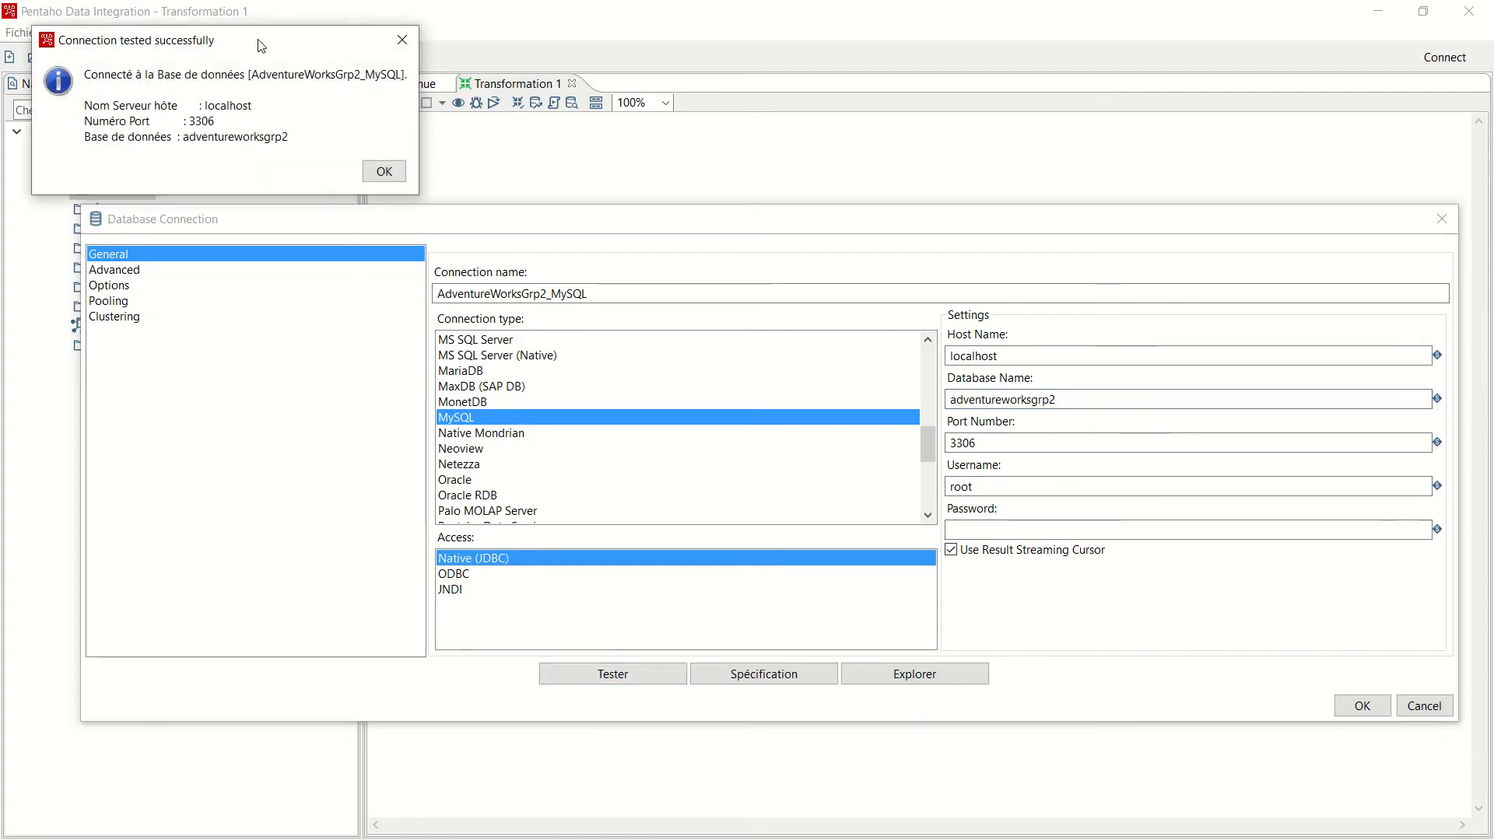
drag(258, 40, 257, 162)
click(383, 296)
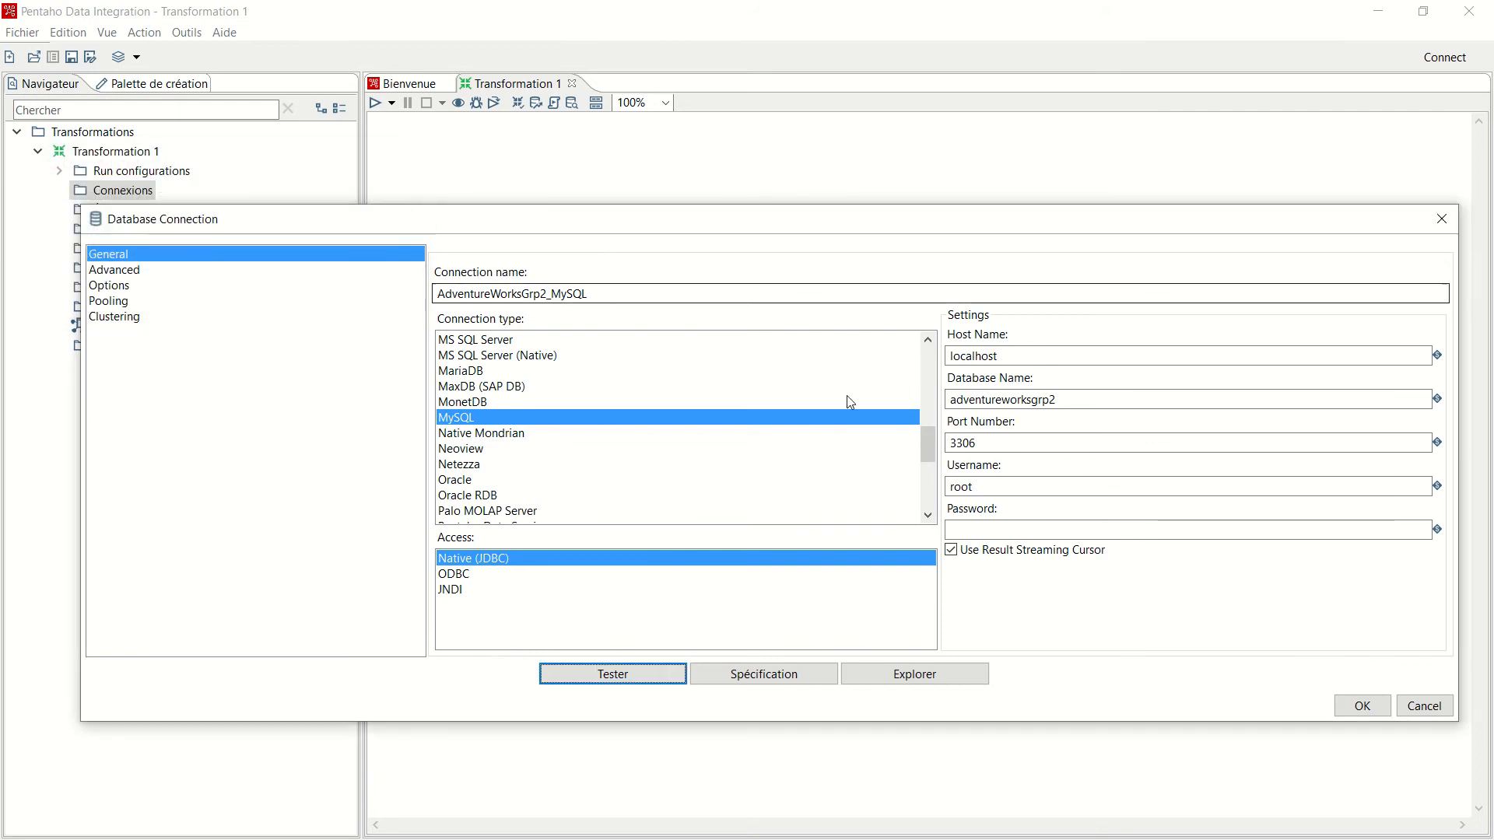
click(1361, 706)
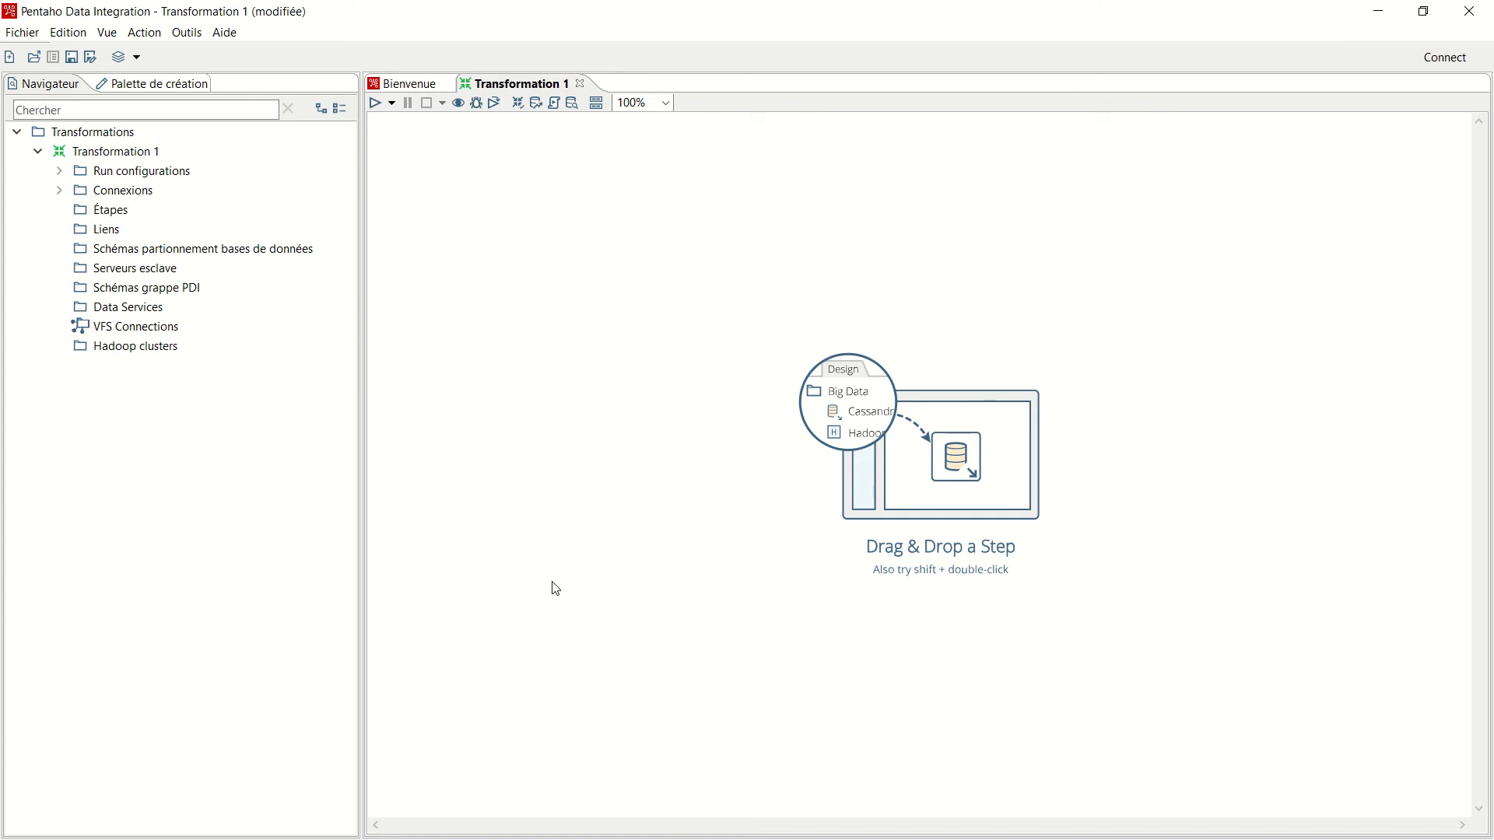
- Switch to phpMyAdmin and save the SalesQuota column of dim_salesperson with the type BIGINT
key(alt+Tab)
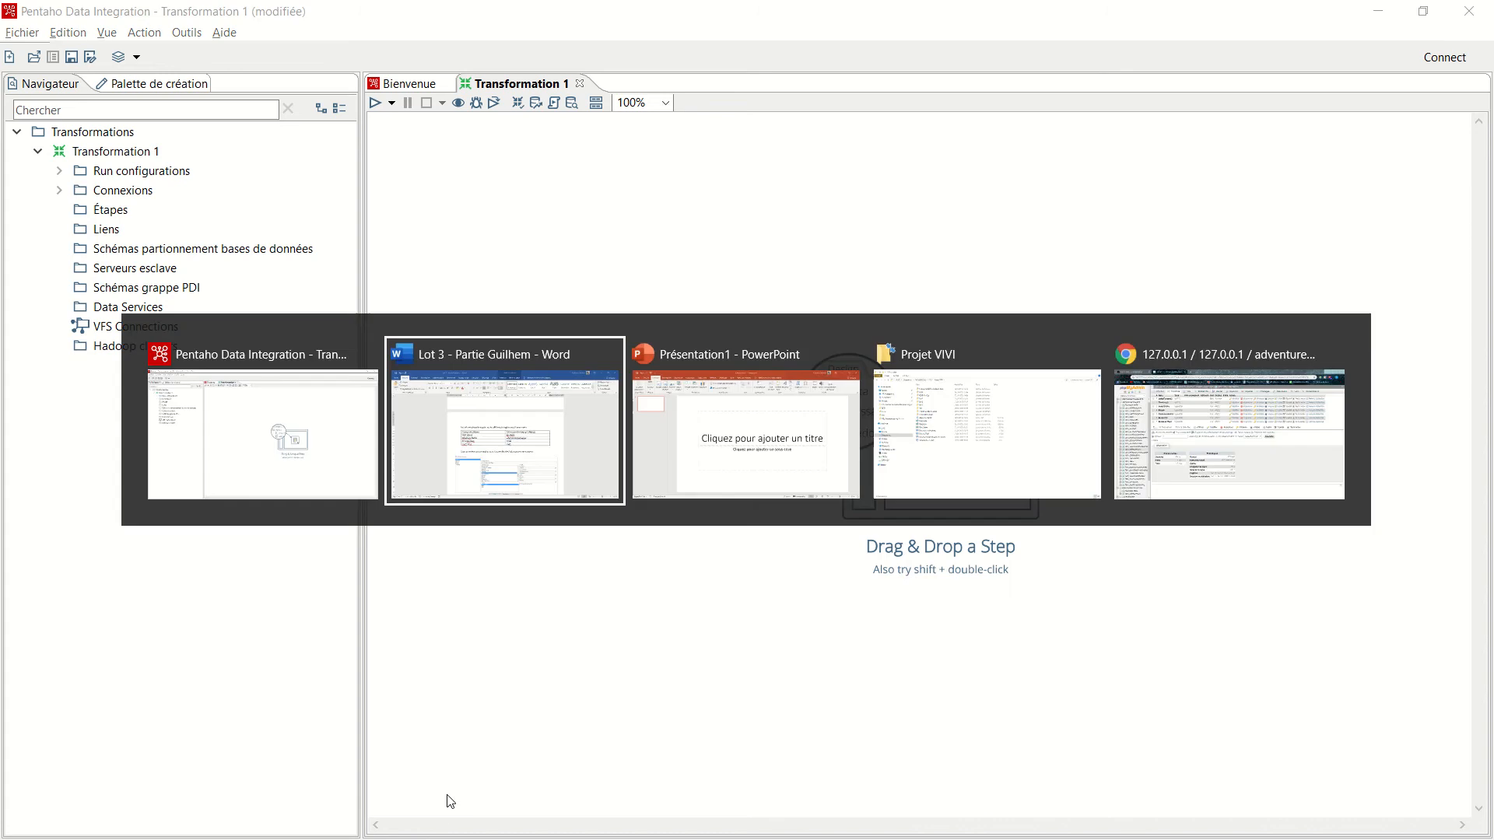
key(alt+Tab)
key(alt+Tab)
key(alt+Tab)
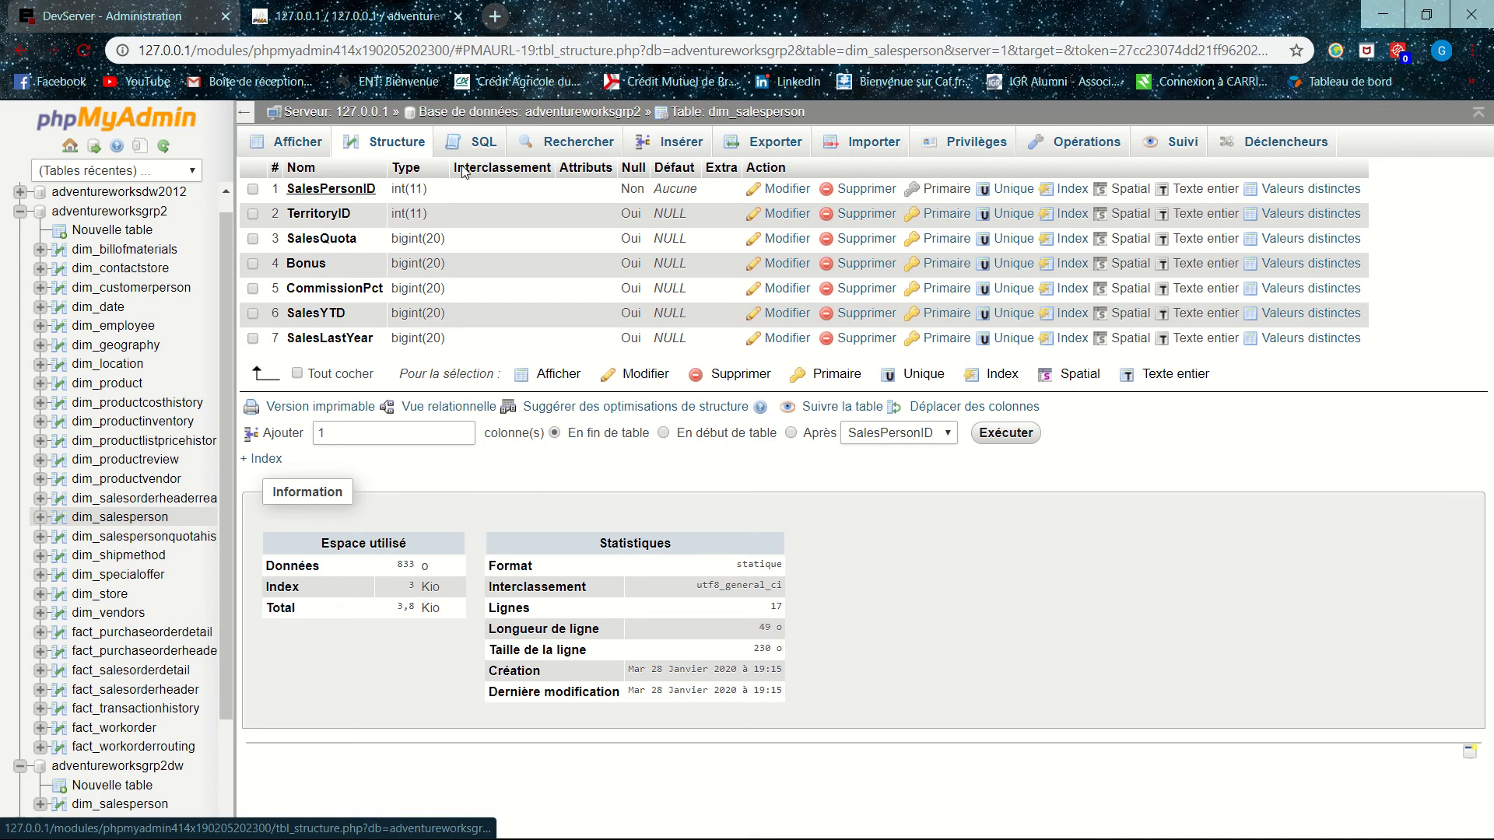
click(801, 243)
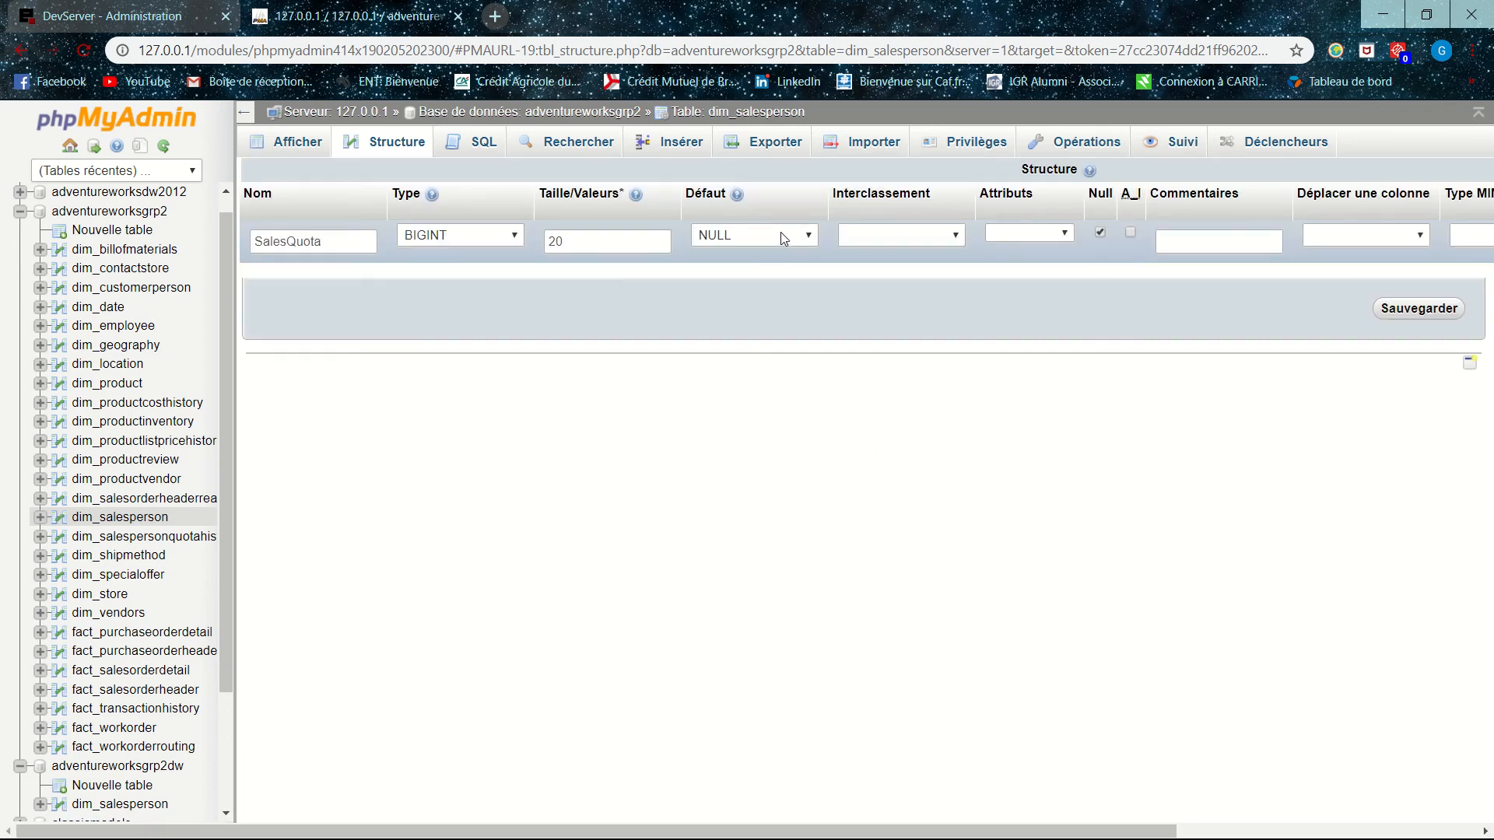
click(506, 238)
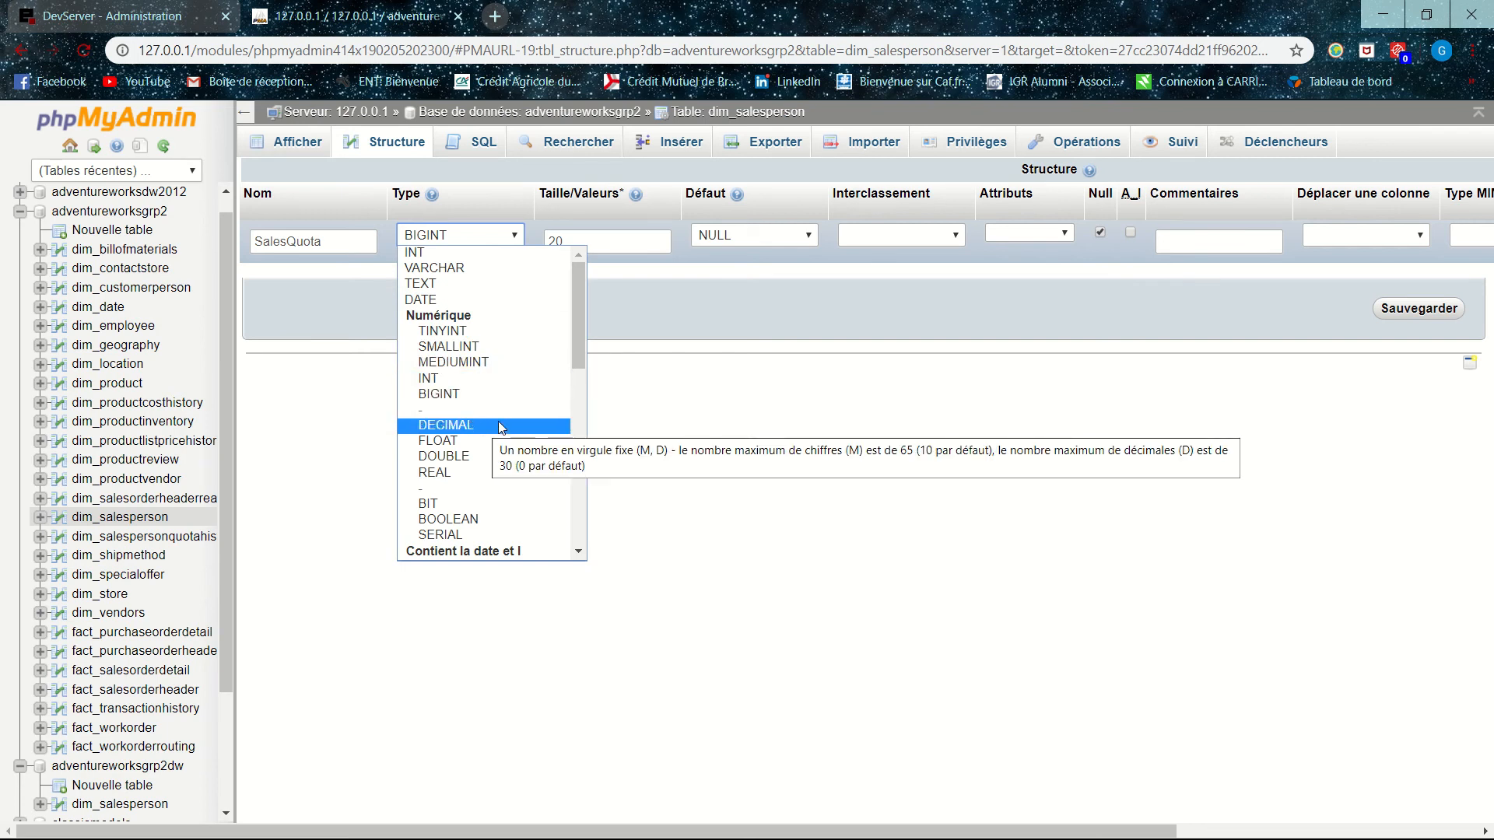
click(462, 392)
click(1419, 309)
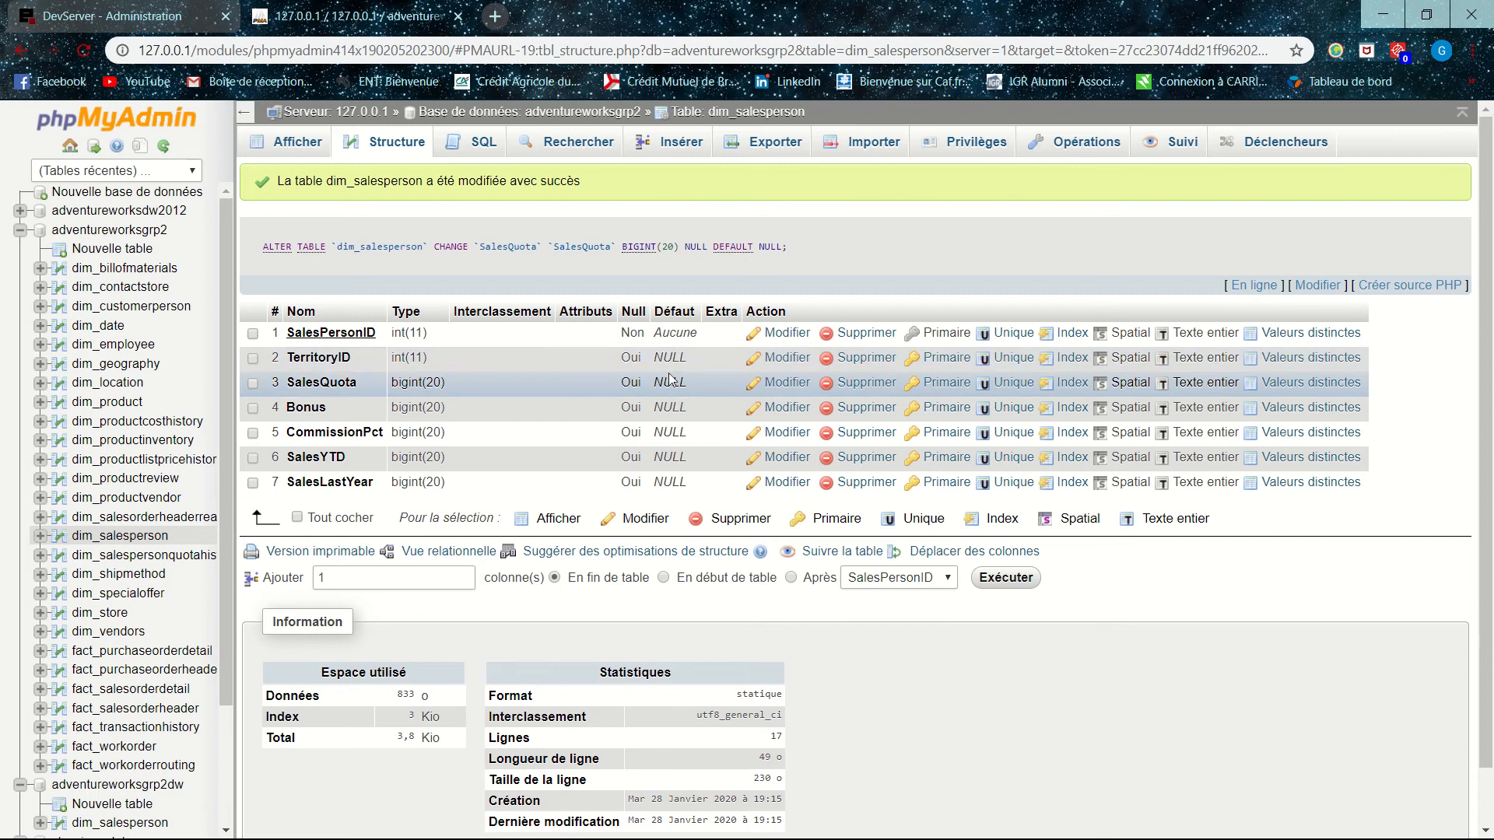
- Back in Pentaho Data Integration, search the design palette for "table" and add an Extraction depuis table step to the canvas
key(alt+Tab)
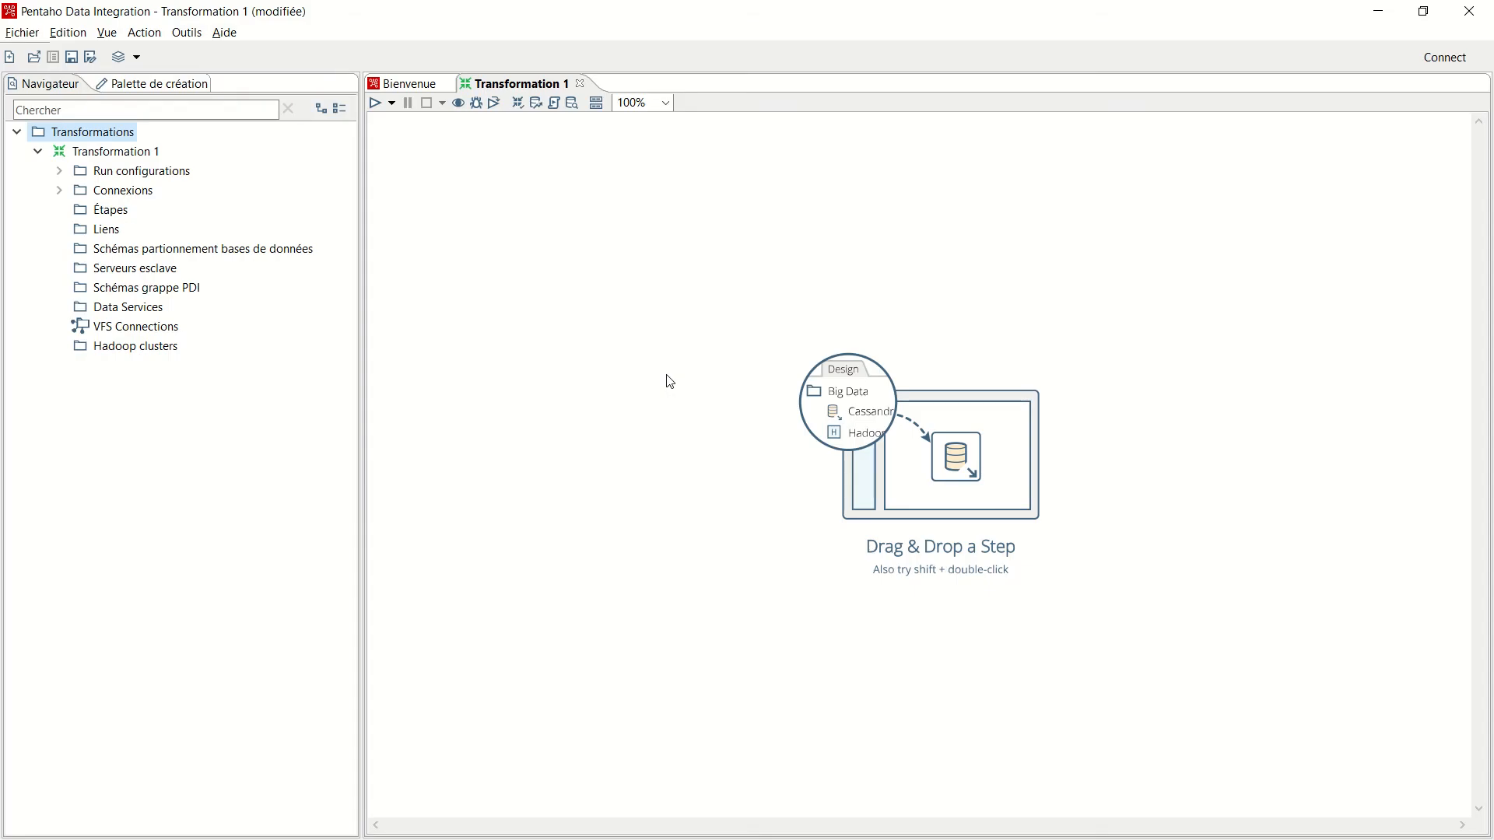
click(131, 87)
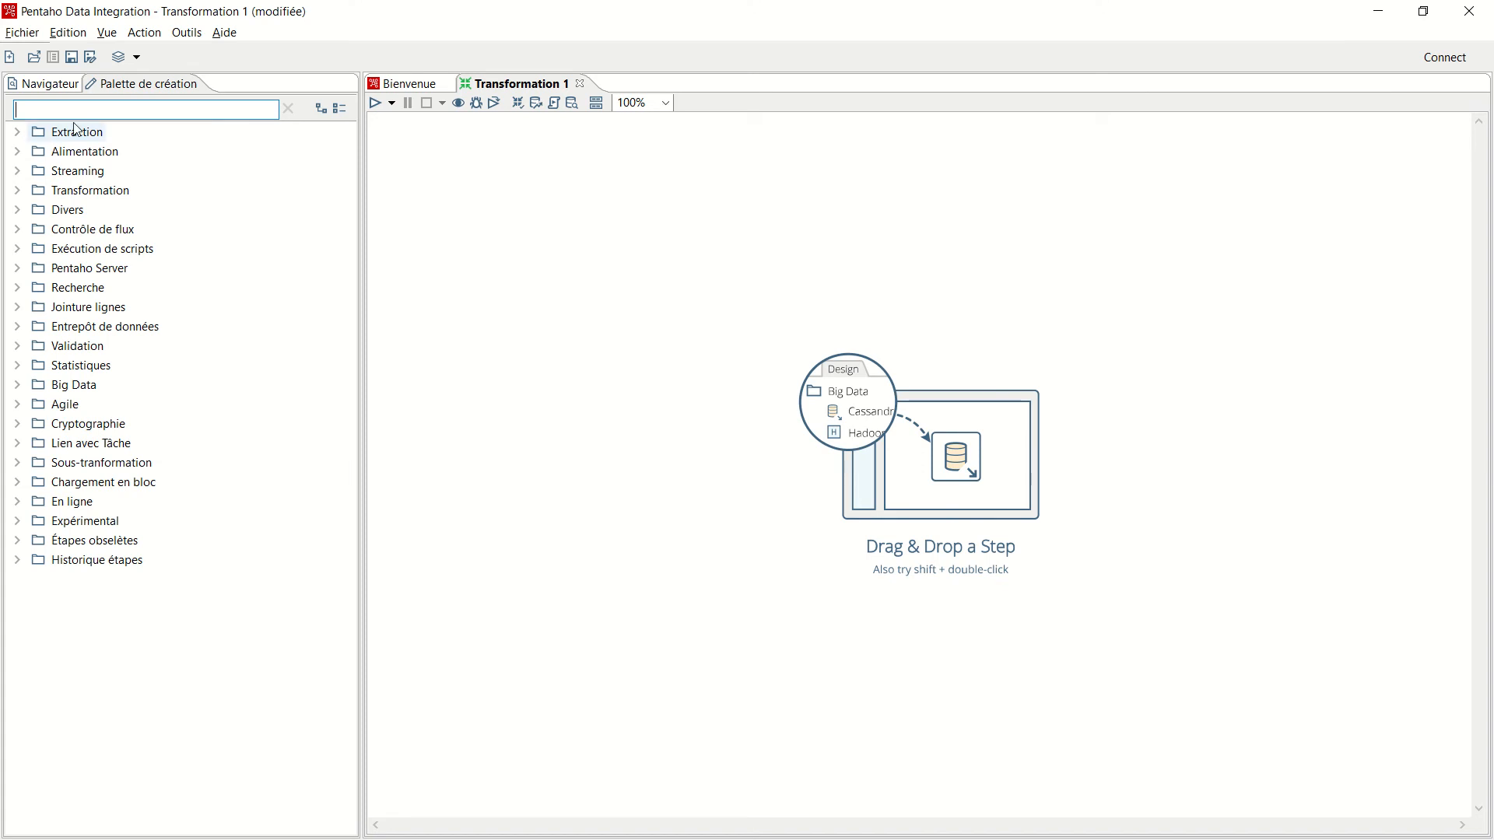
click(17, 134)
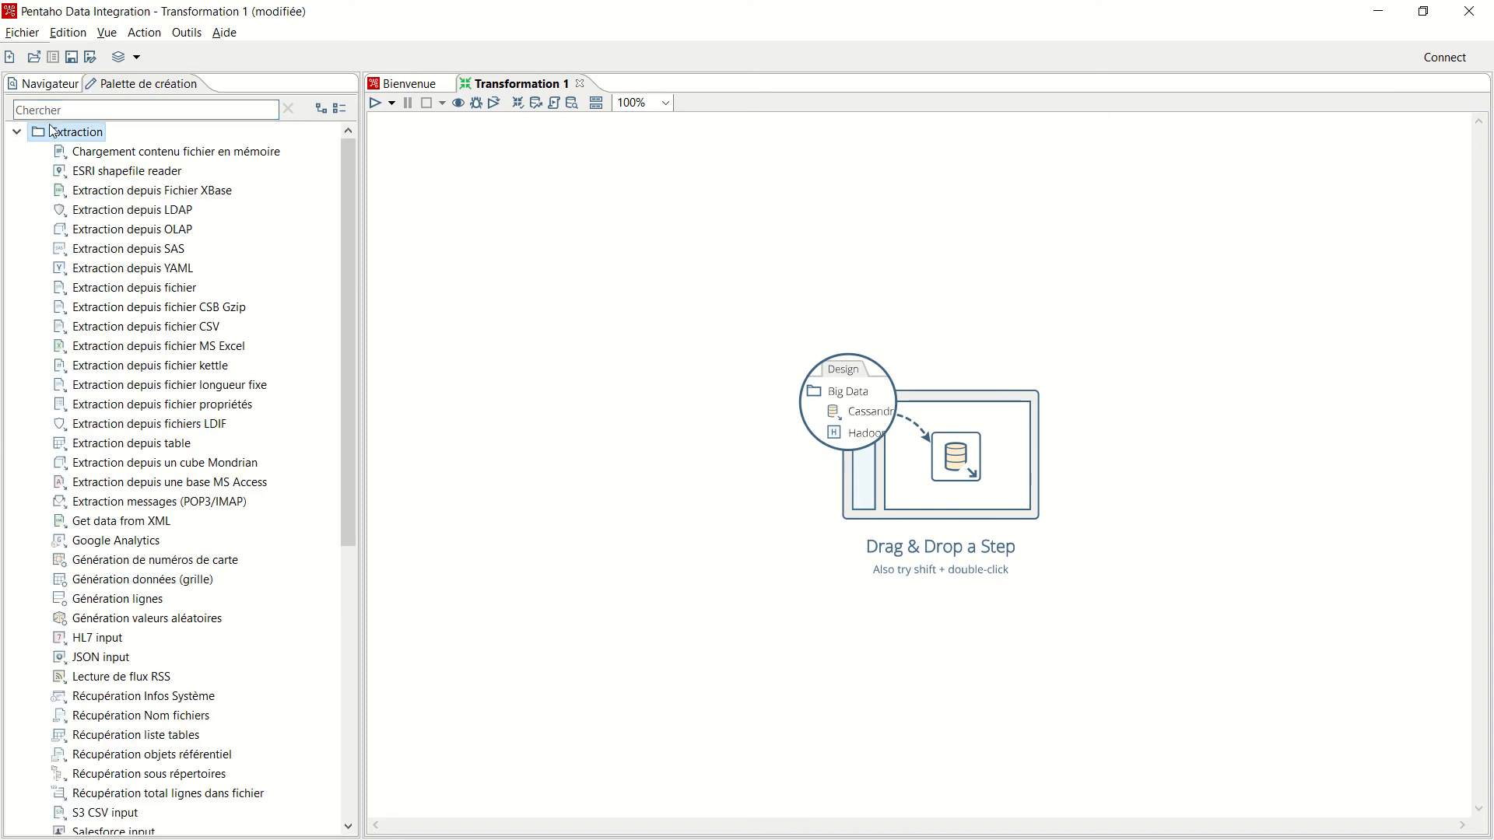
click(141, 106)
text(ta)
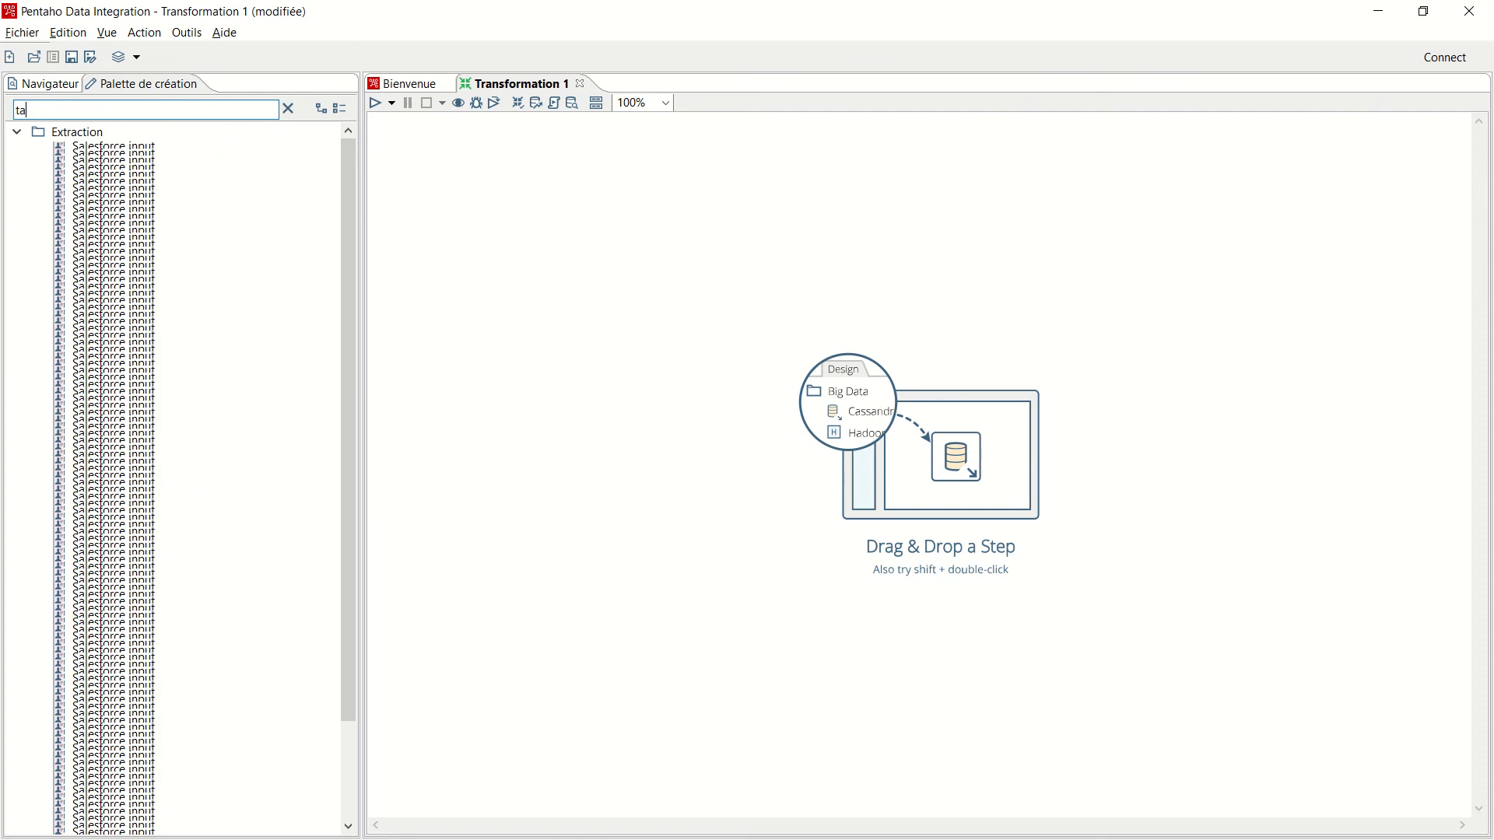
text(ble)
drag(131, 150, 533, 203)
- Search the design palette for "filtr" and add a Filtrage lignes step to the canvas beside the table extraction step
click(125, 112)
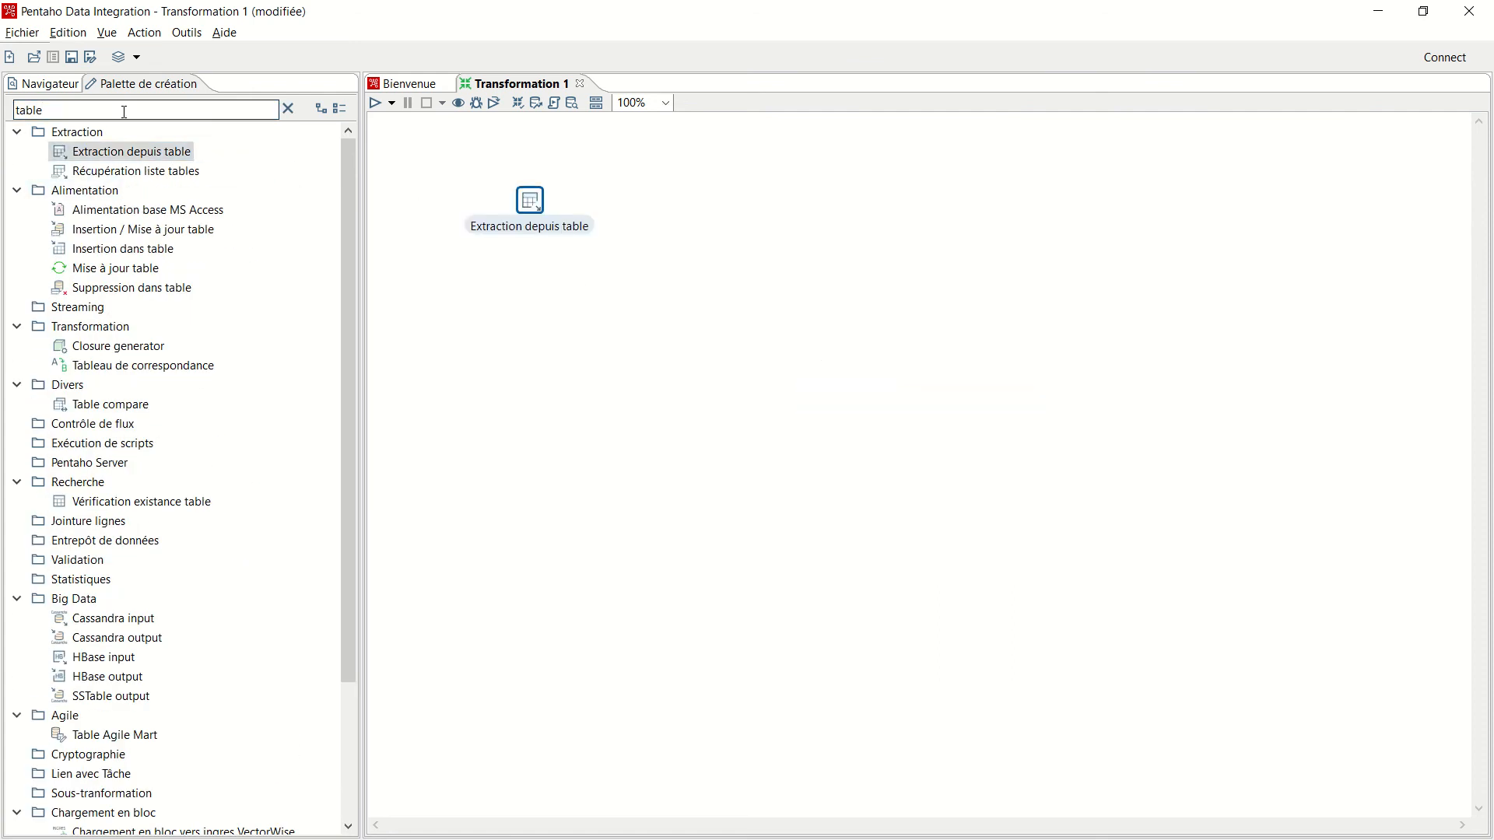
key(BackSpace)
key(BackSpace)
key(BackSpace)
key(BackSpace)
key(BackSpace)
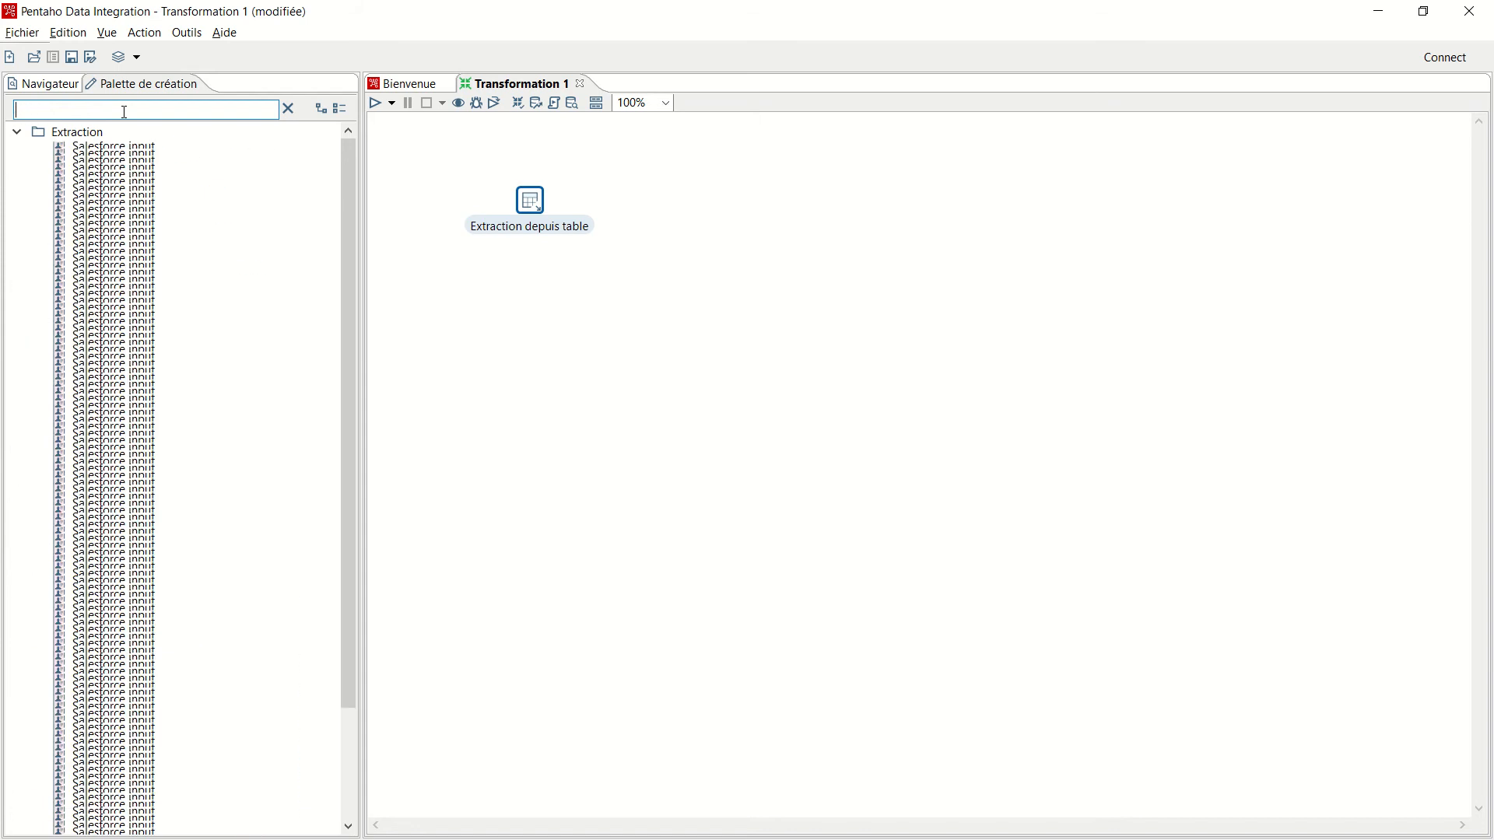
text(filtr)
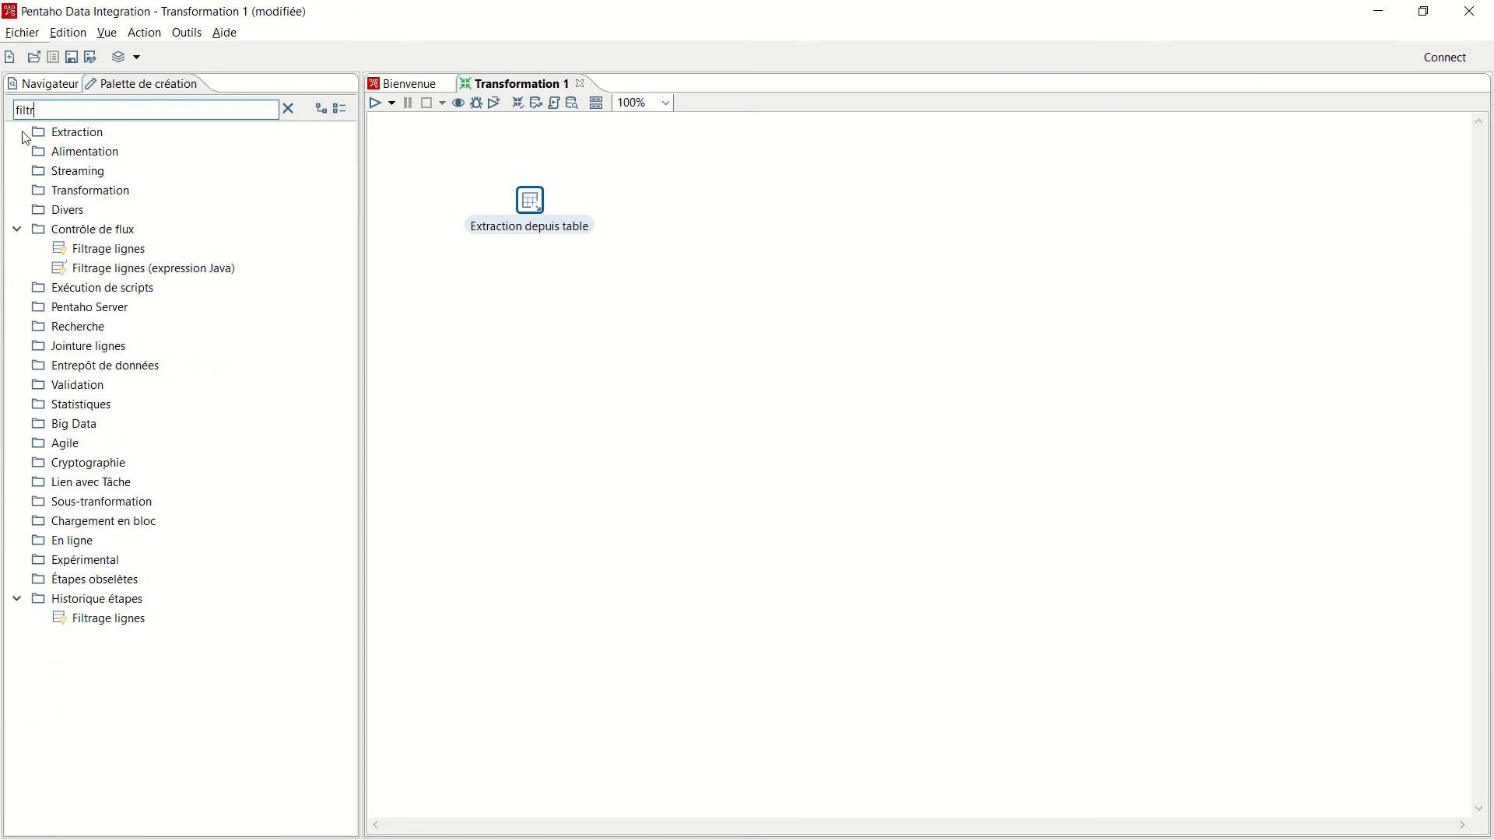
drag(127, 250, 692, 214)
- Search the design palette for "acc" and add an Alimentation base MS Access step to the canvas beside Filtrage lignes
click(184, 111)
key(BackSpace)
key(BackSpace)
key(BackSpace)
key(BackSpace)
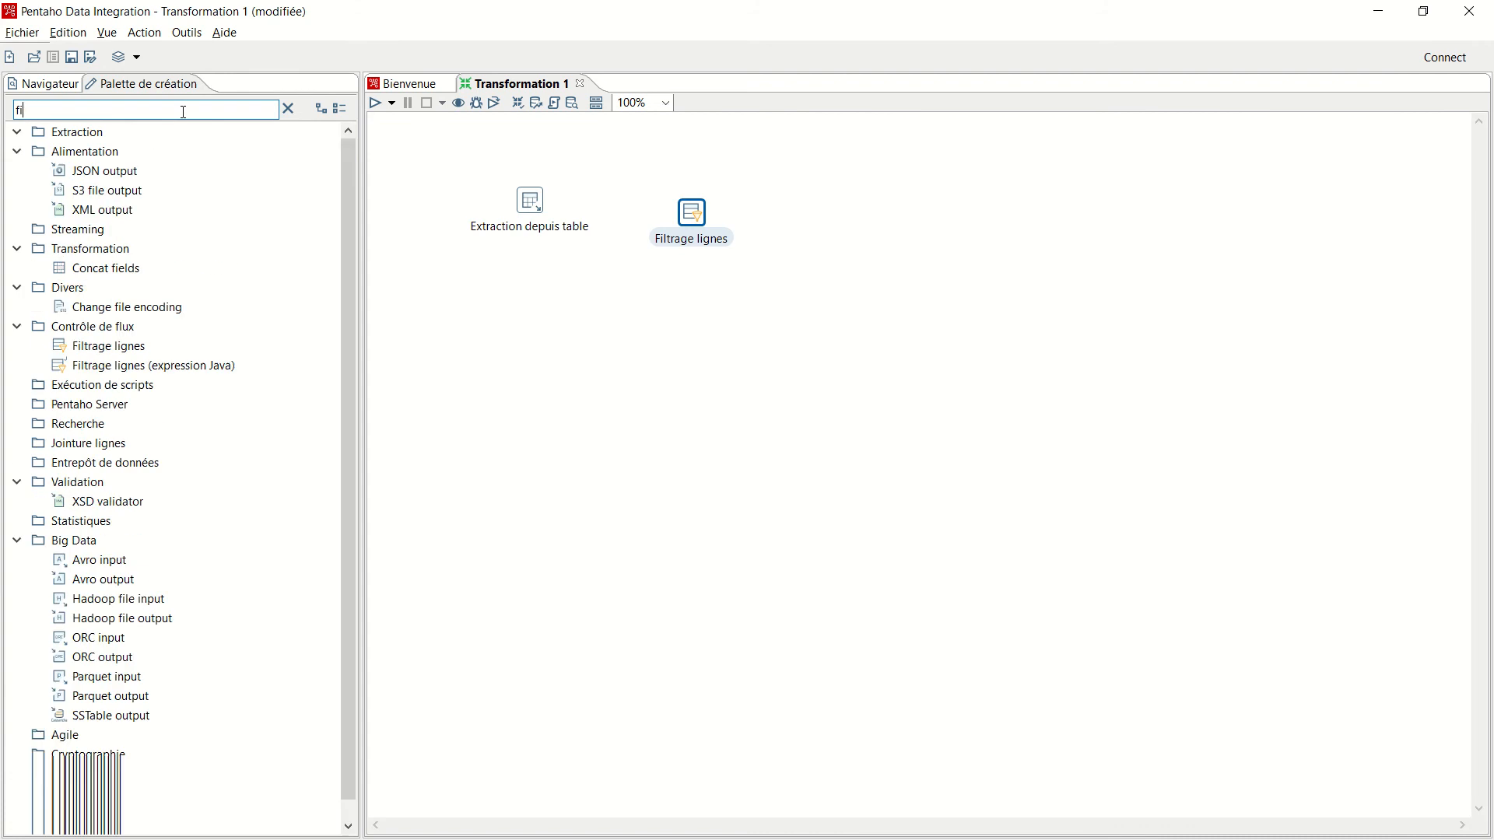
key(BackSpace)
text(acc)
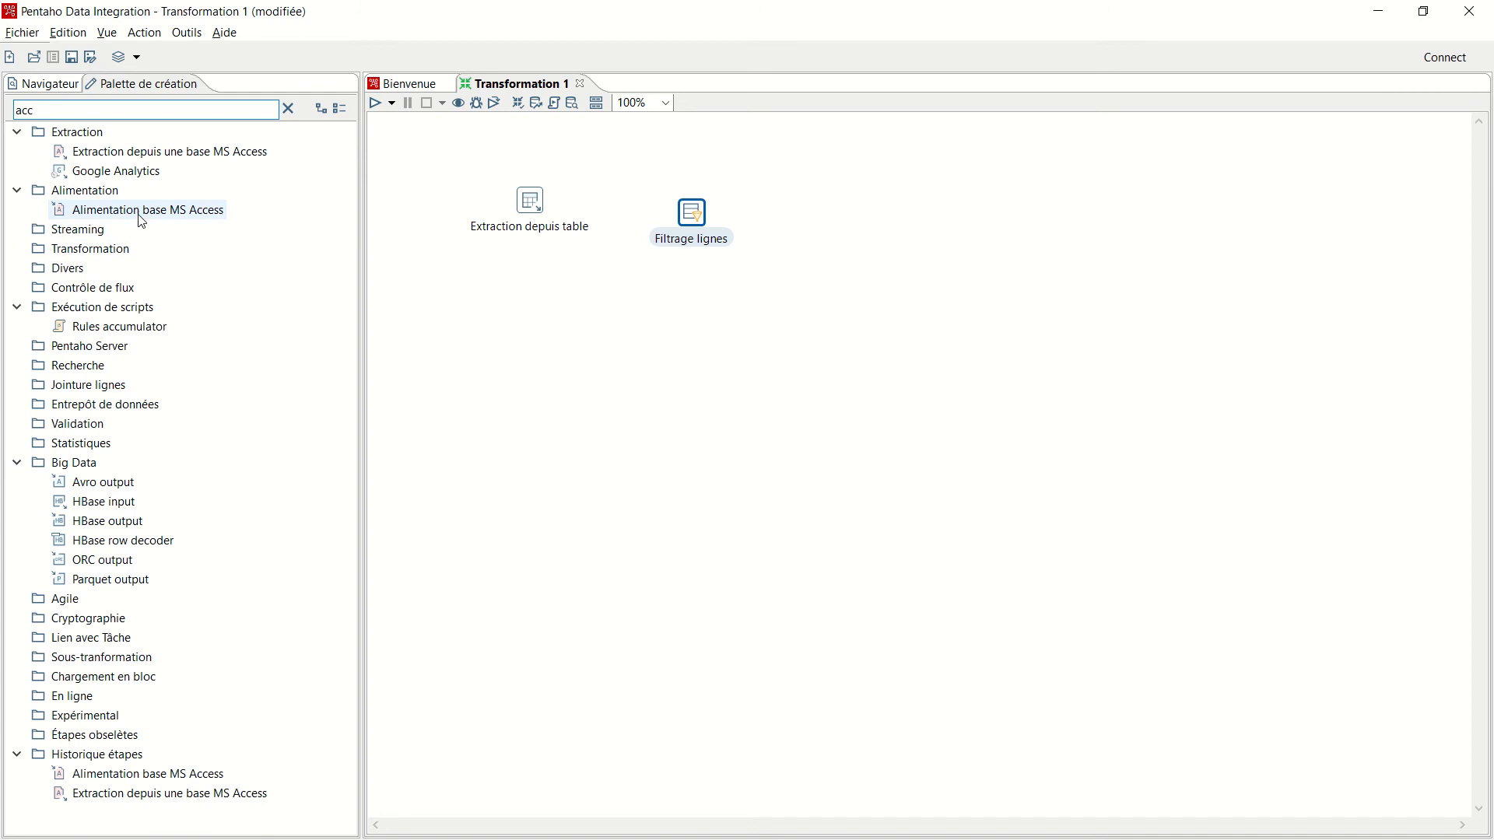
drag(141, 220, 891, 225)
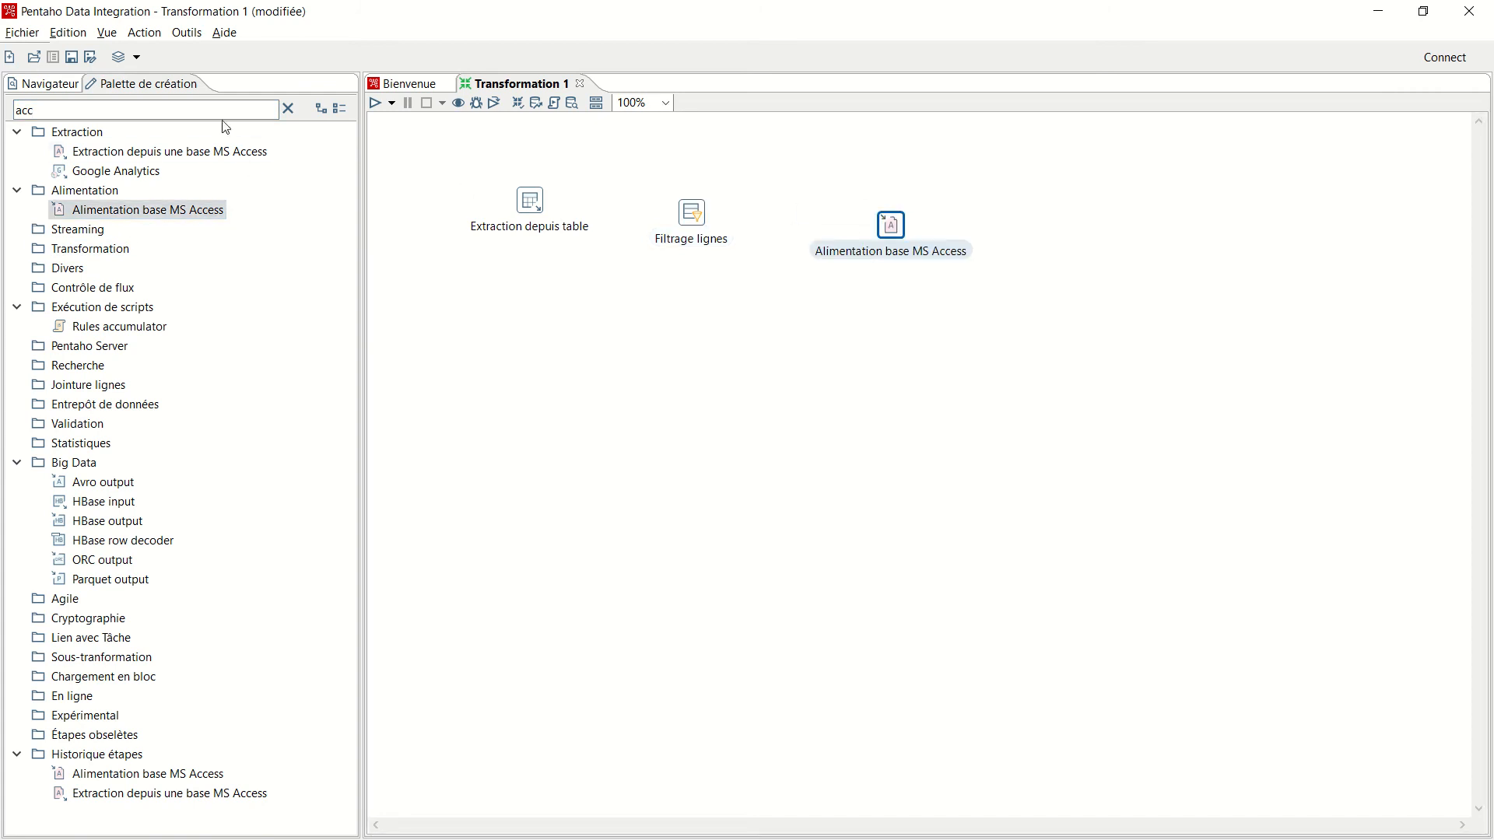
- Clear the palette search and rearrange the three steps on the canvas, with Filtrage lignes raised above the other two
click(288, 108)
drag(534, 225, 523, 249)
drag(686, 226, 688, 200)
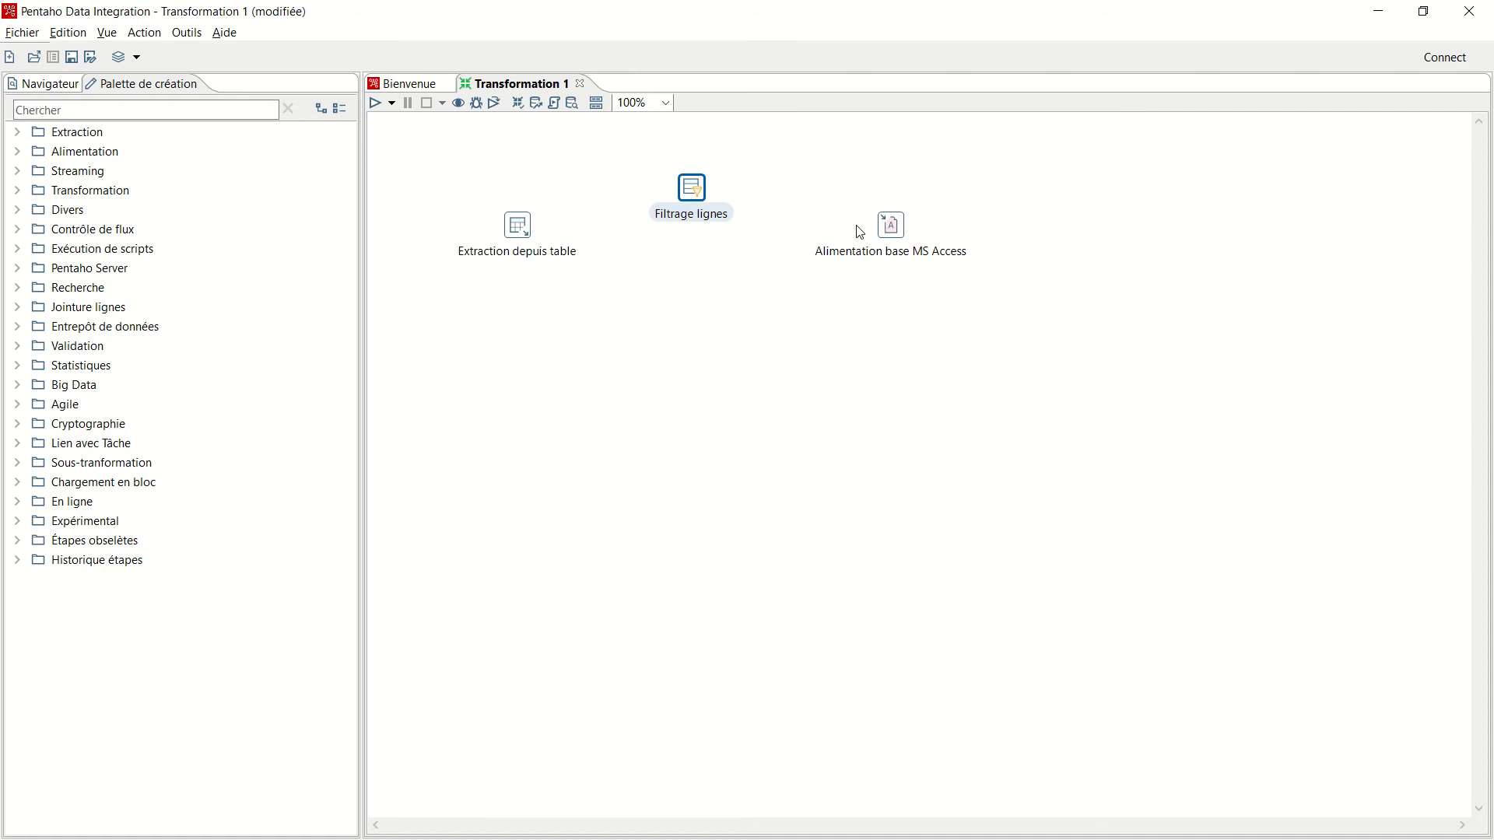
drag(887, 235, 868, 253)
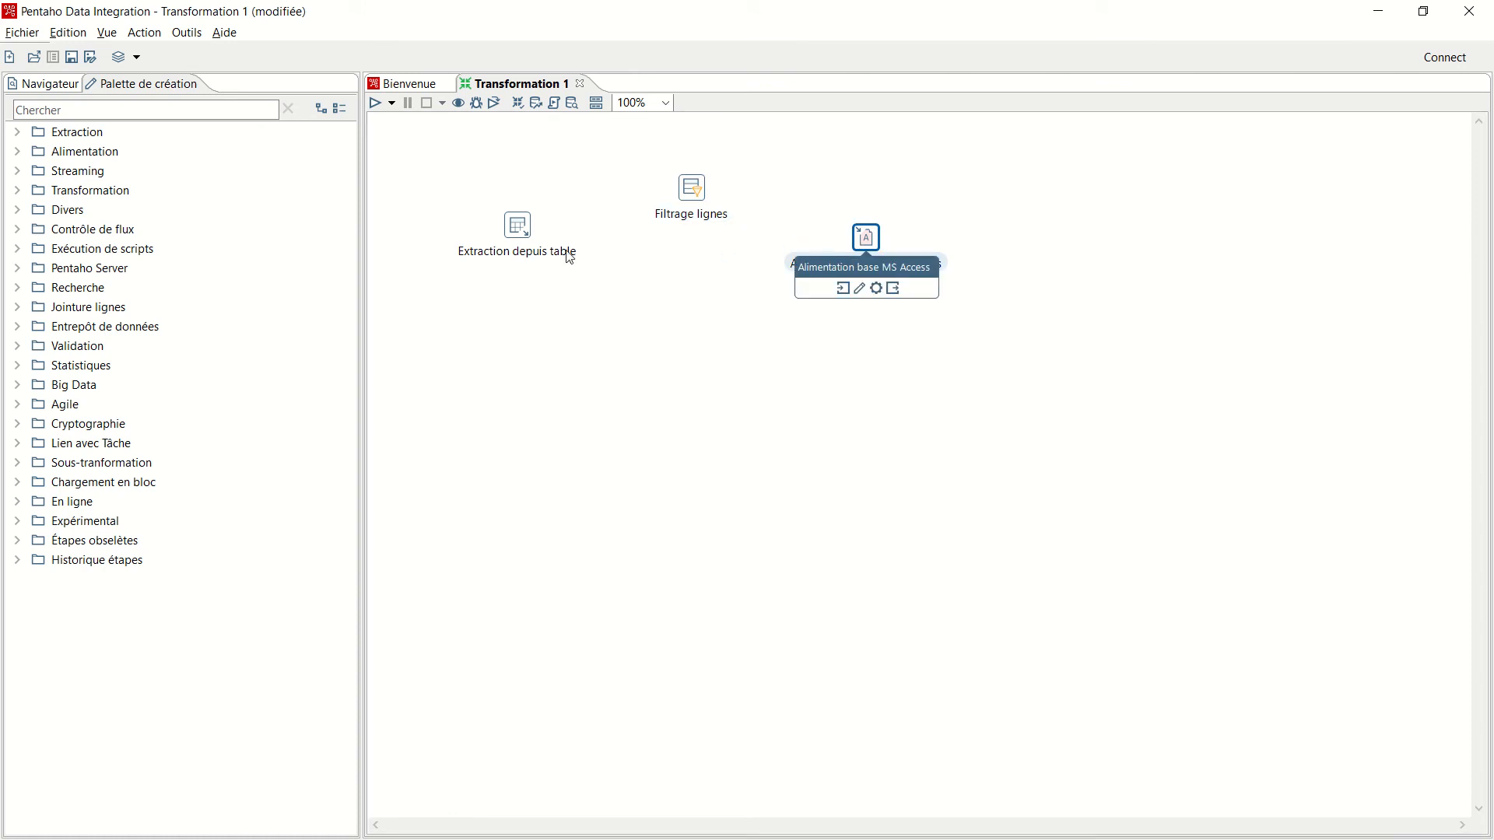
- Open the table extraction step's settings and rename it "Extraction de la table sales.person"
double_click(523, 232)
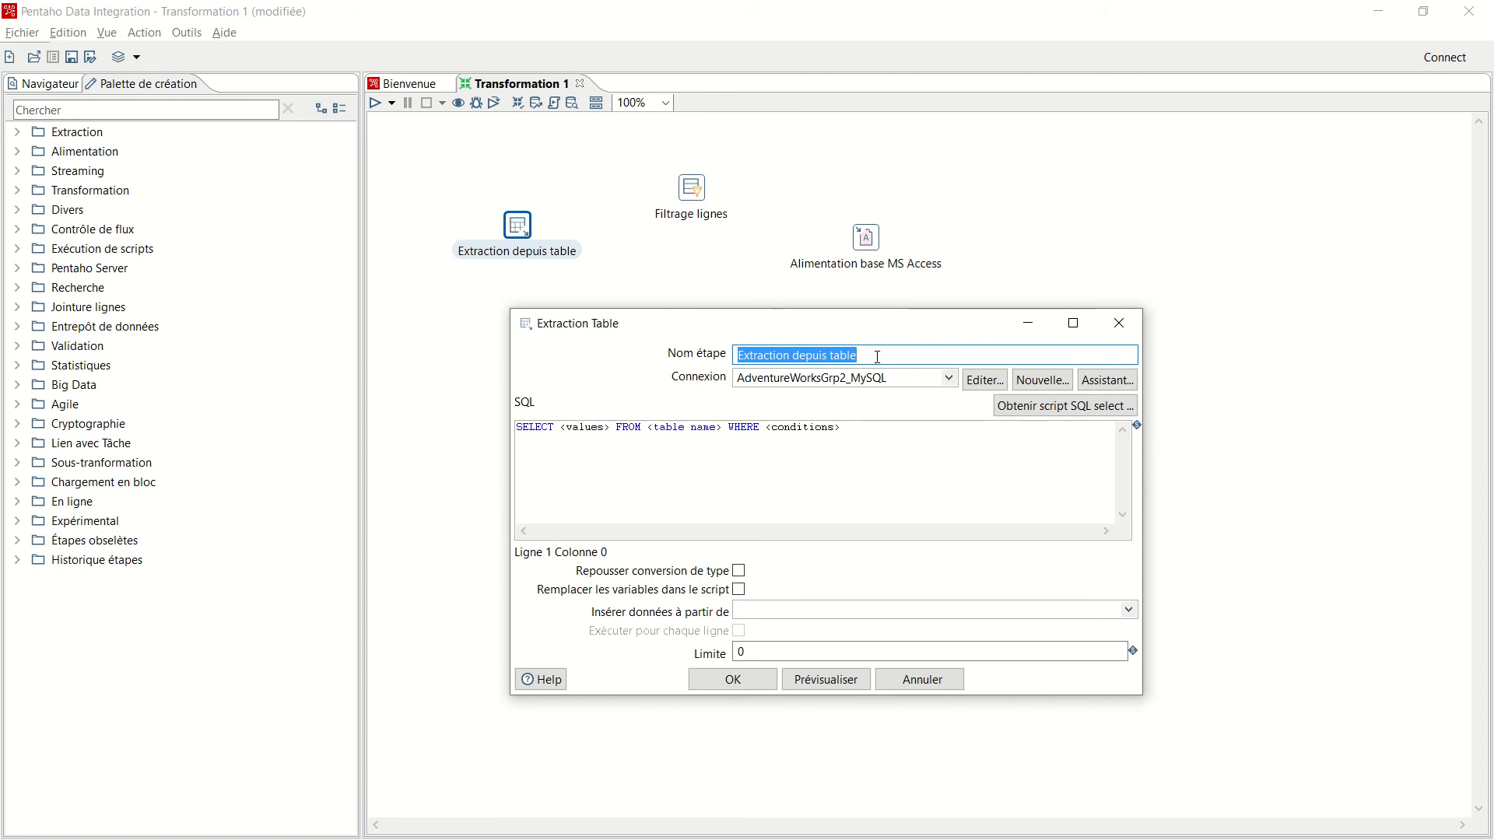
drag(877, 357, 736, 353)
drag(856, 358, 795, 355)
text(de)
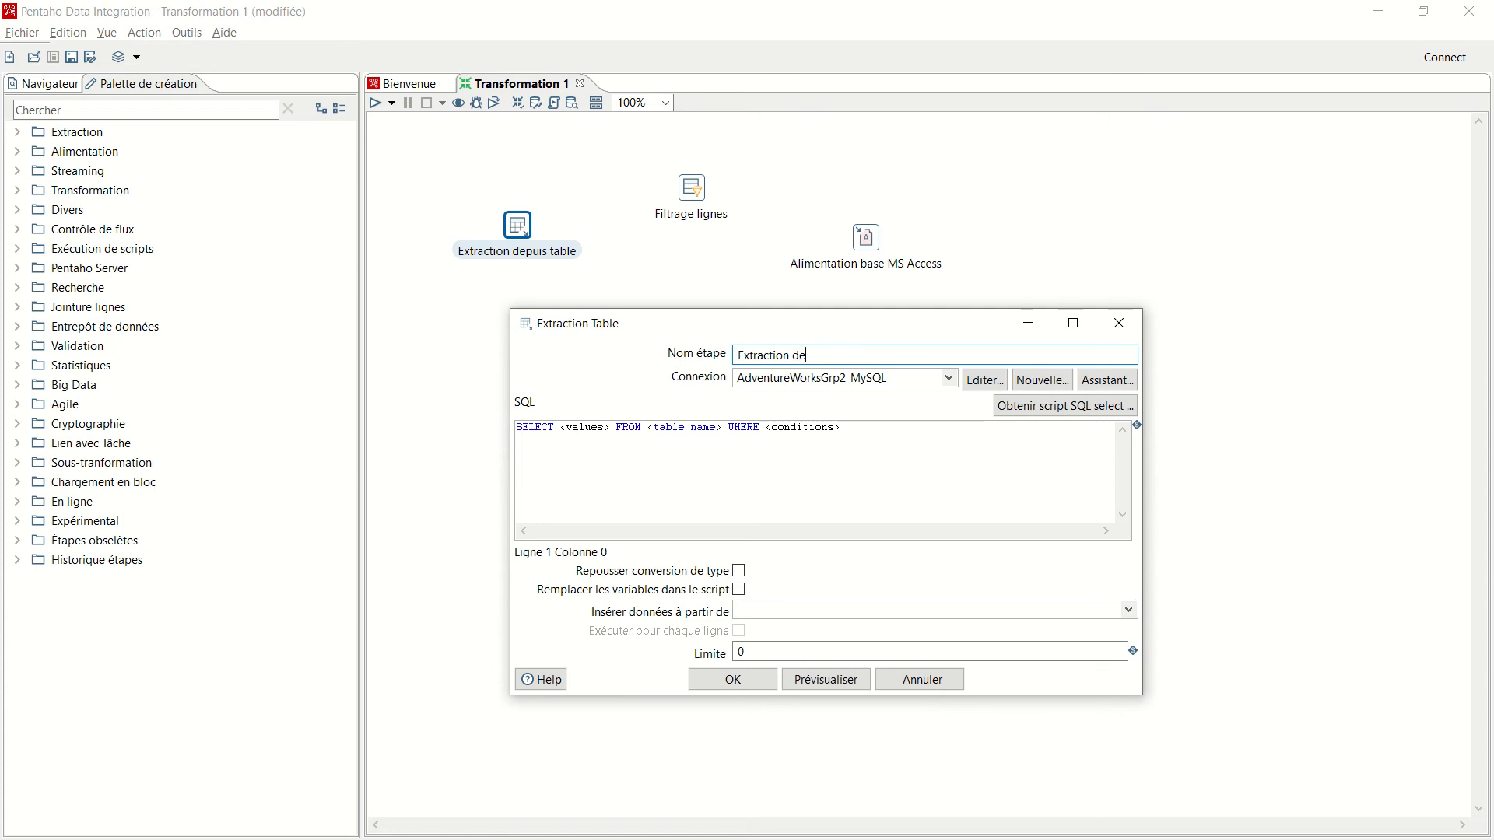
text( la table sales.person)
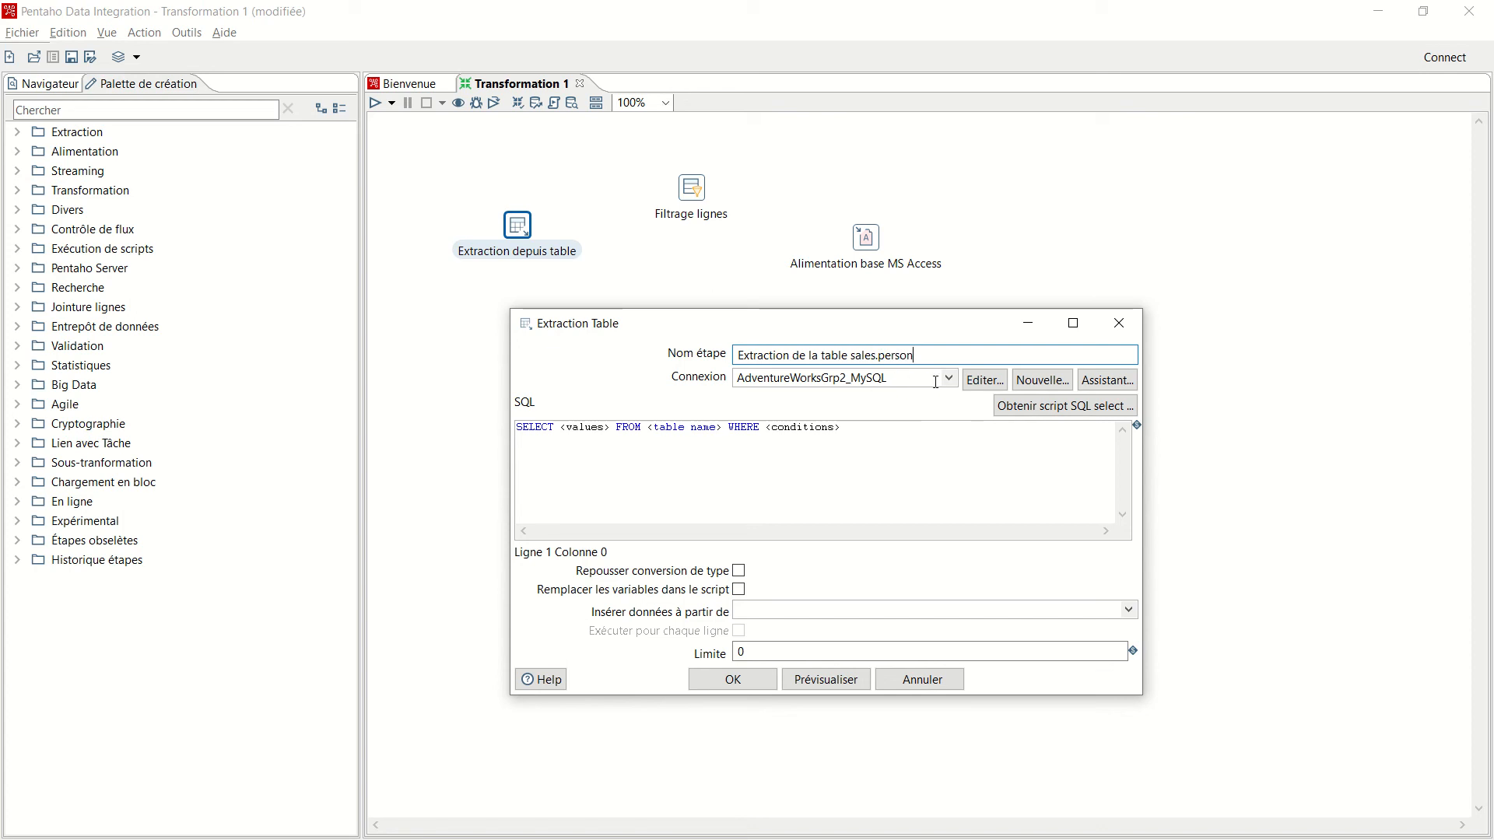
- Generate the SQL select script from the dim_salesperson table of AdventureWorksGrp2_MySQL, with the field names included
click(1062, 412)
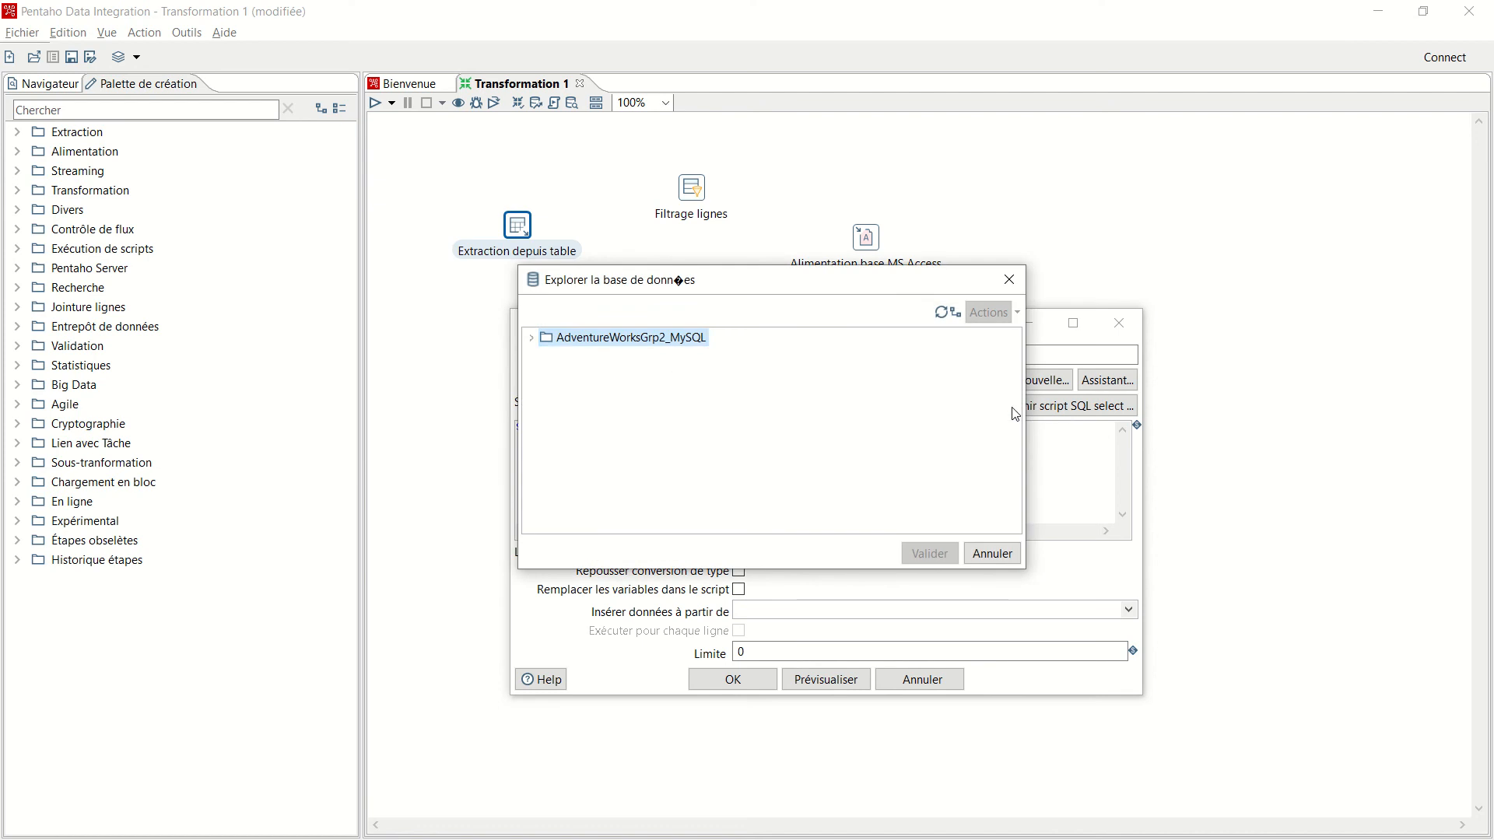
click(531, 337)
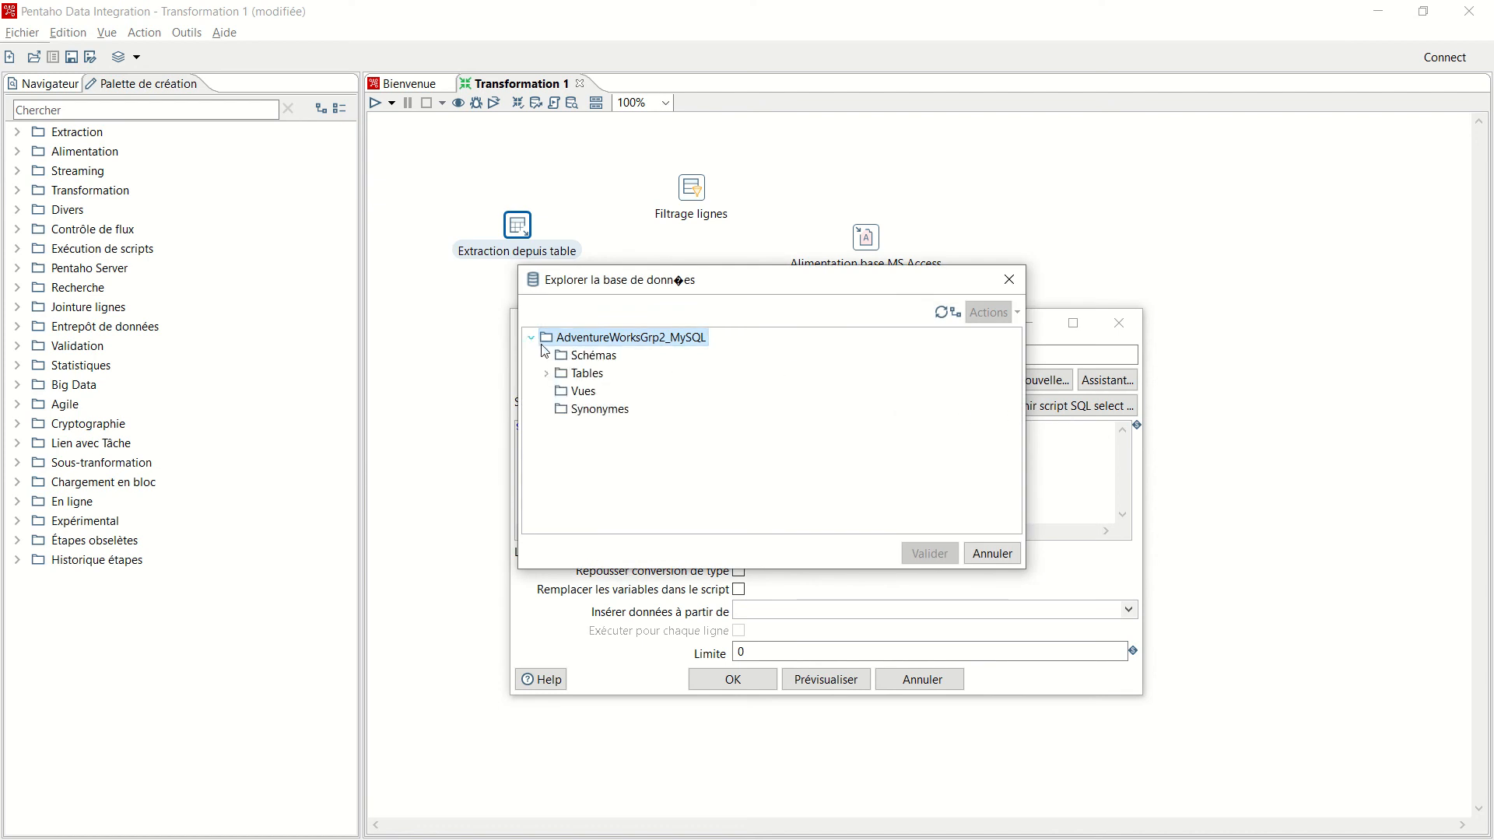
click(548, 373)
scroll(654, 426, down, 5)
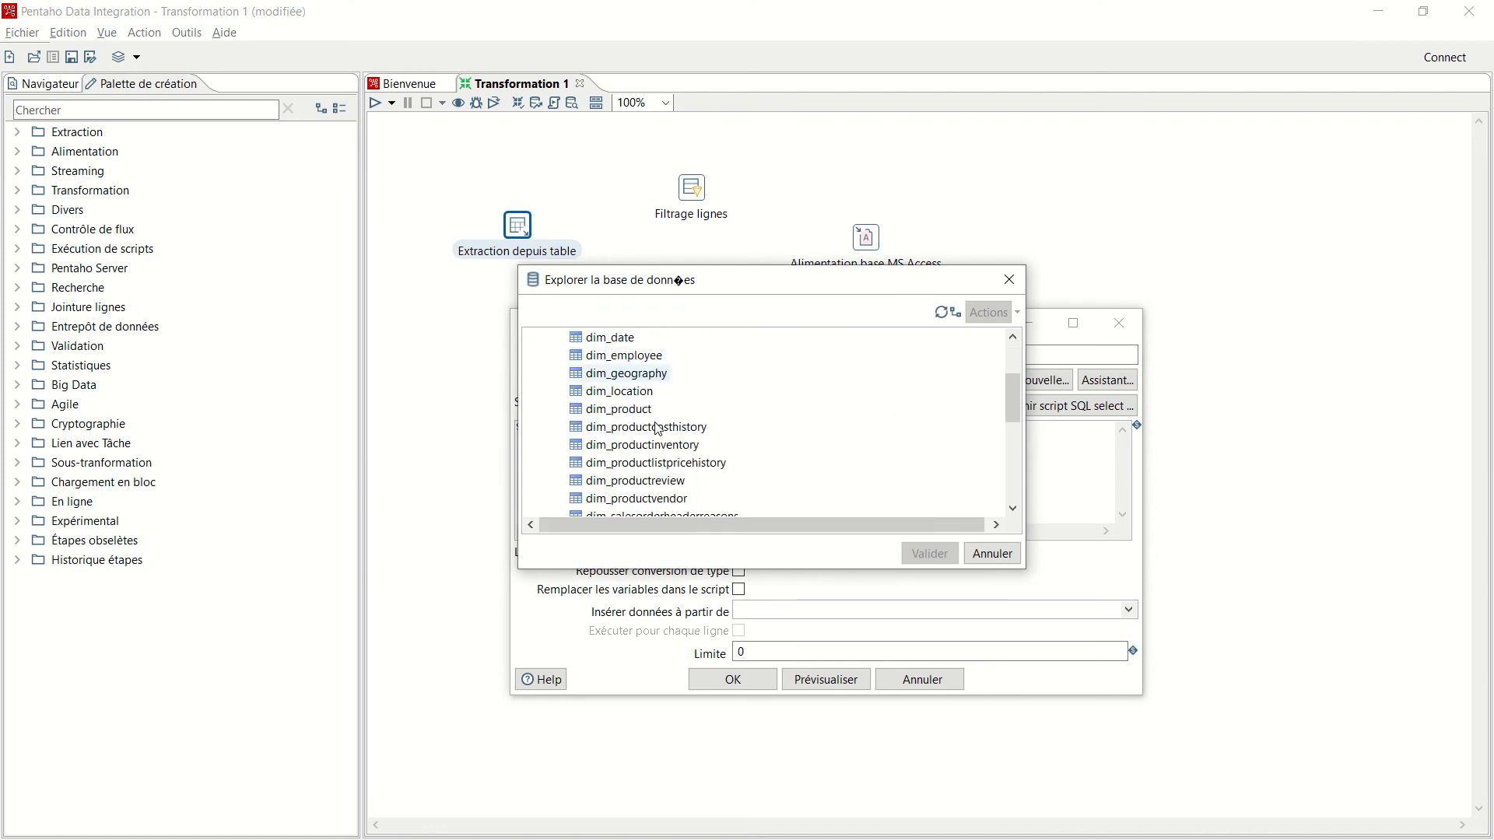
scroll(656, 428, down, 1)
click(650, 428)
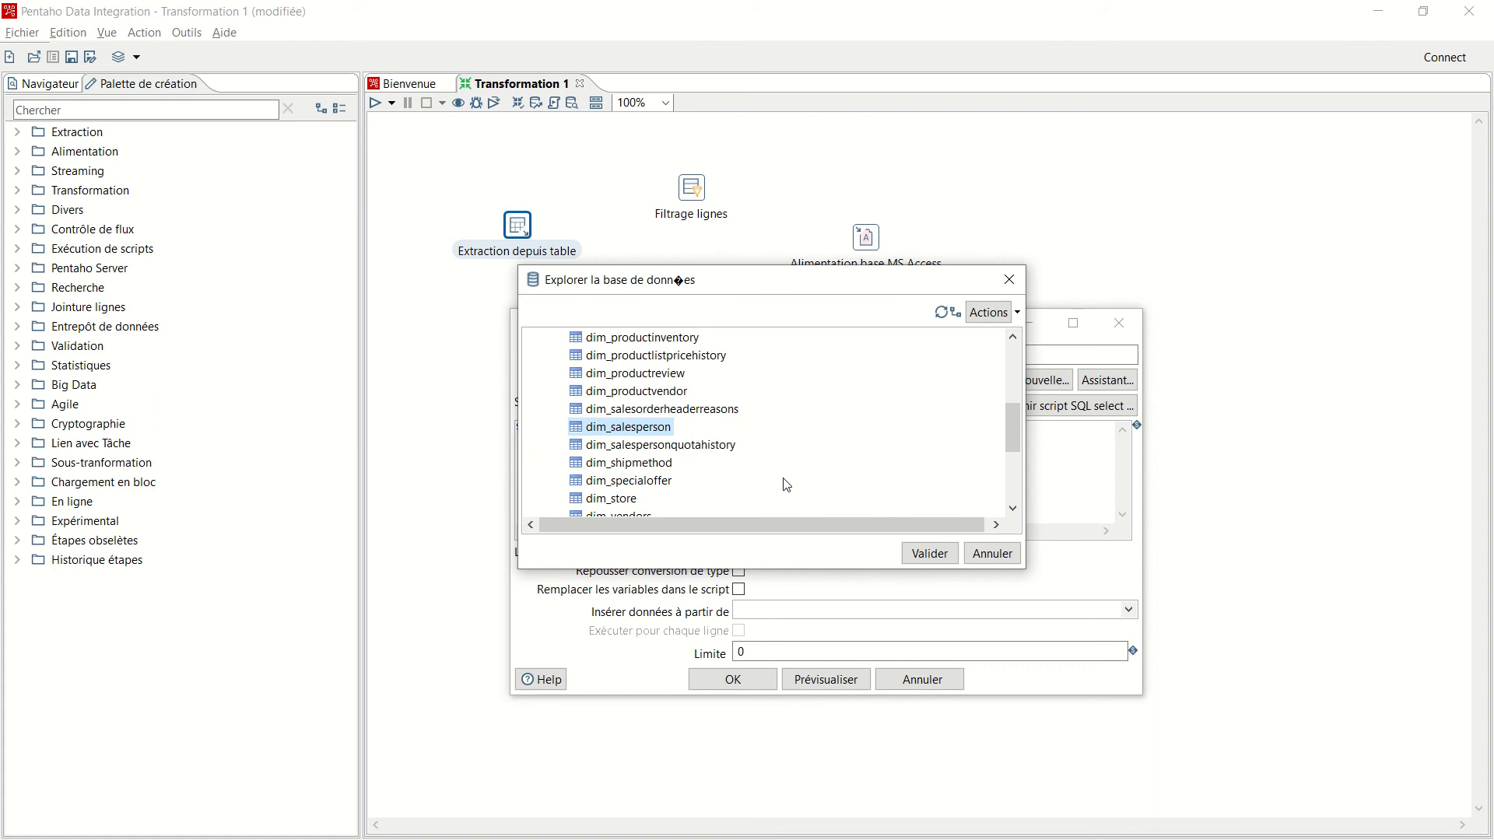
click(930, 554)
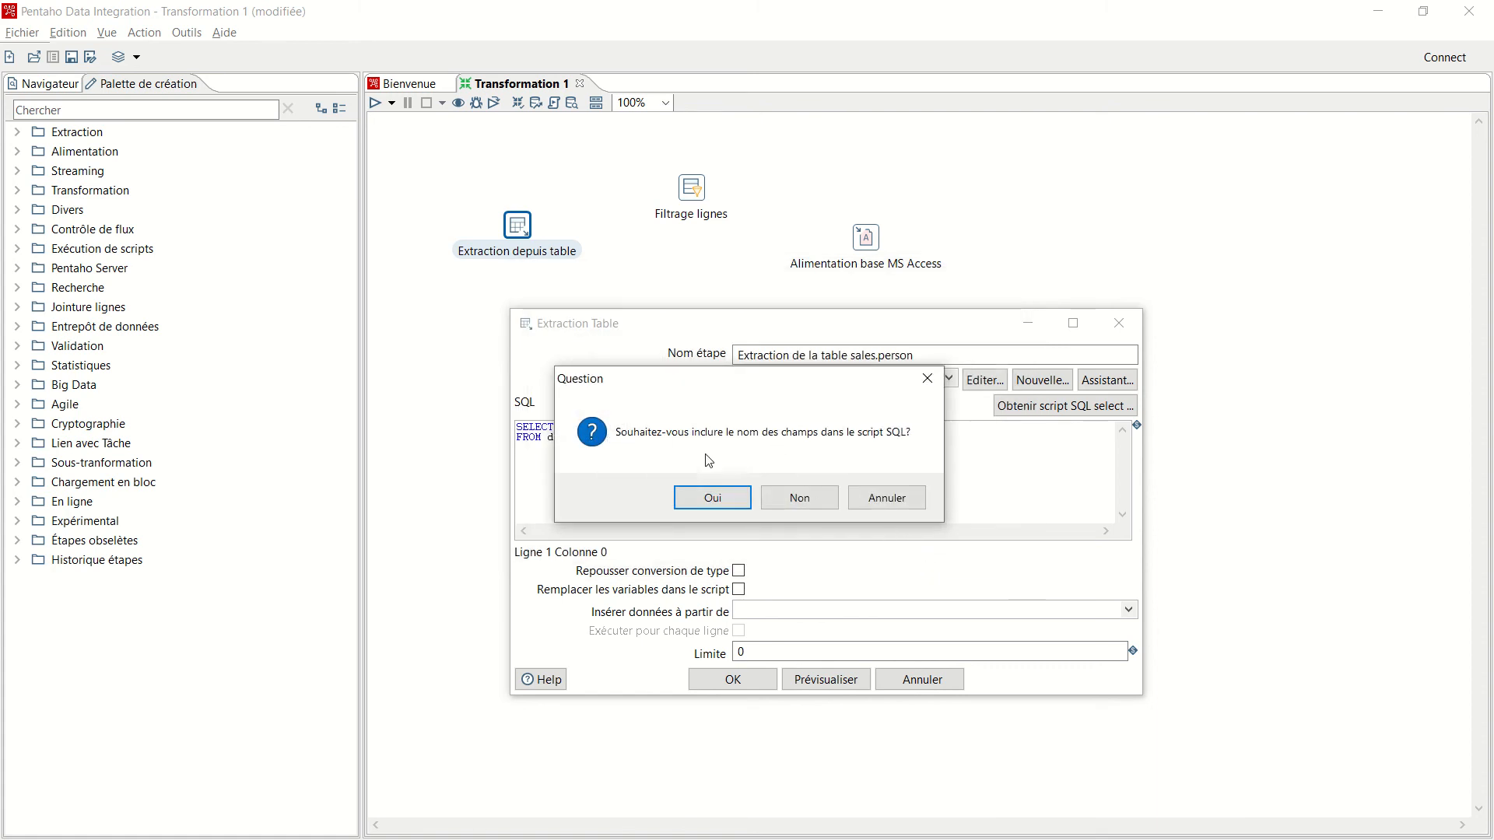
click(730, 500)
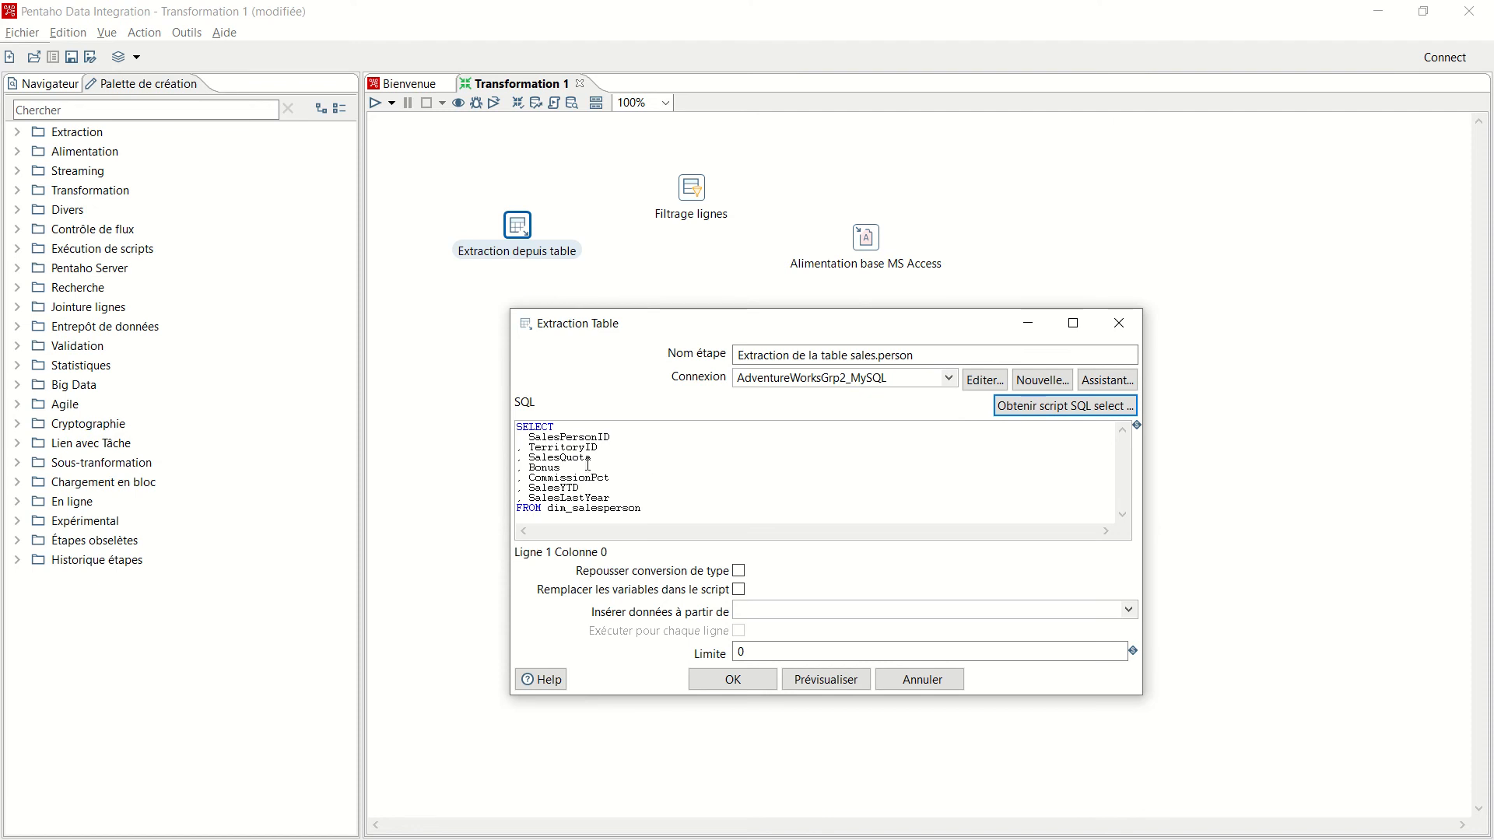
- Preview the rows extracted from dim_salesperson, close the preview and save the extraction step's settings
click(826, 680)
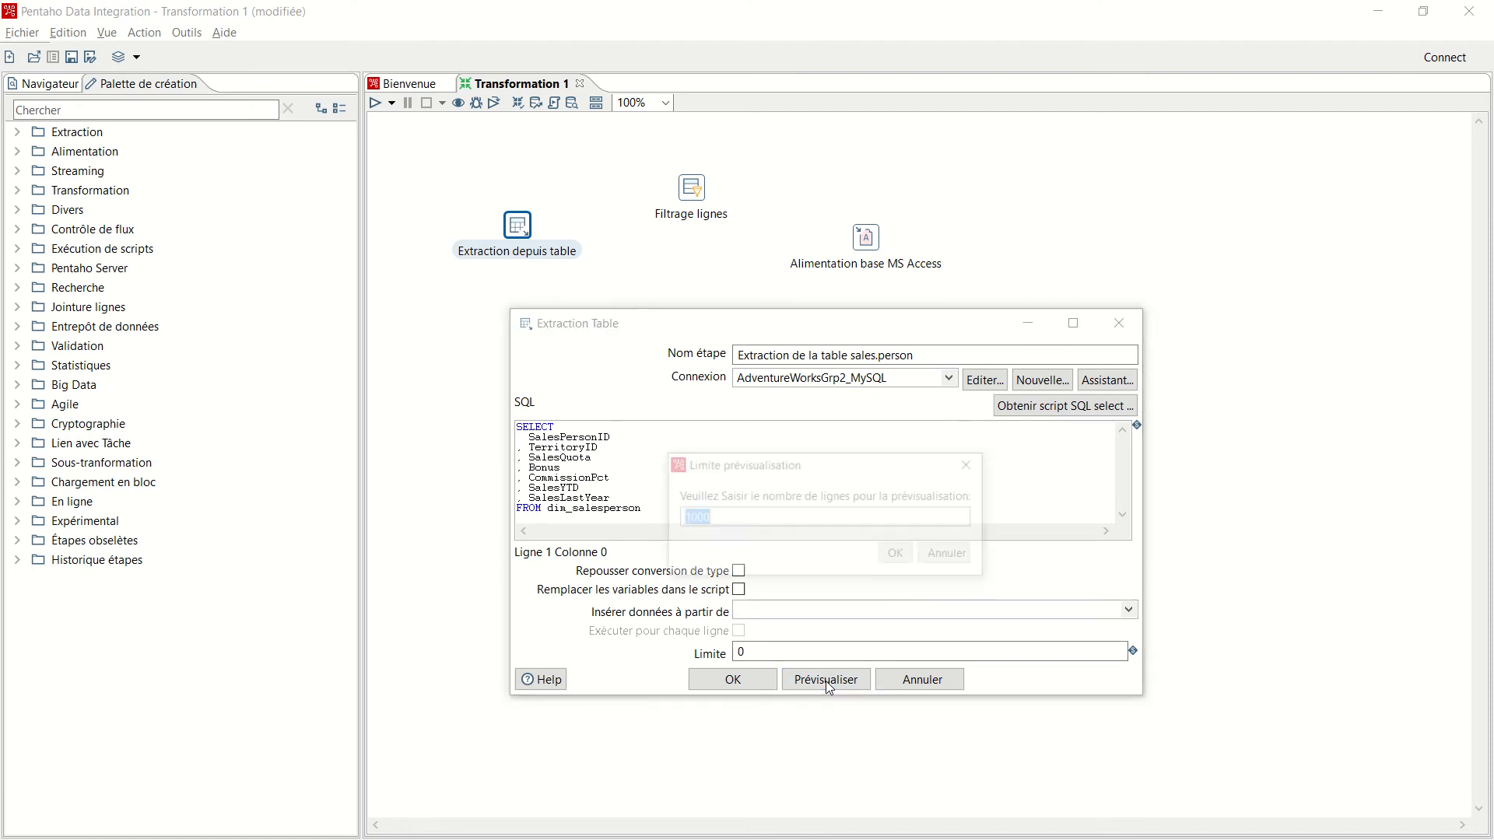
click(899, 554)
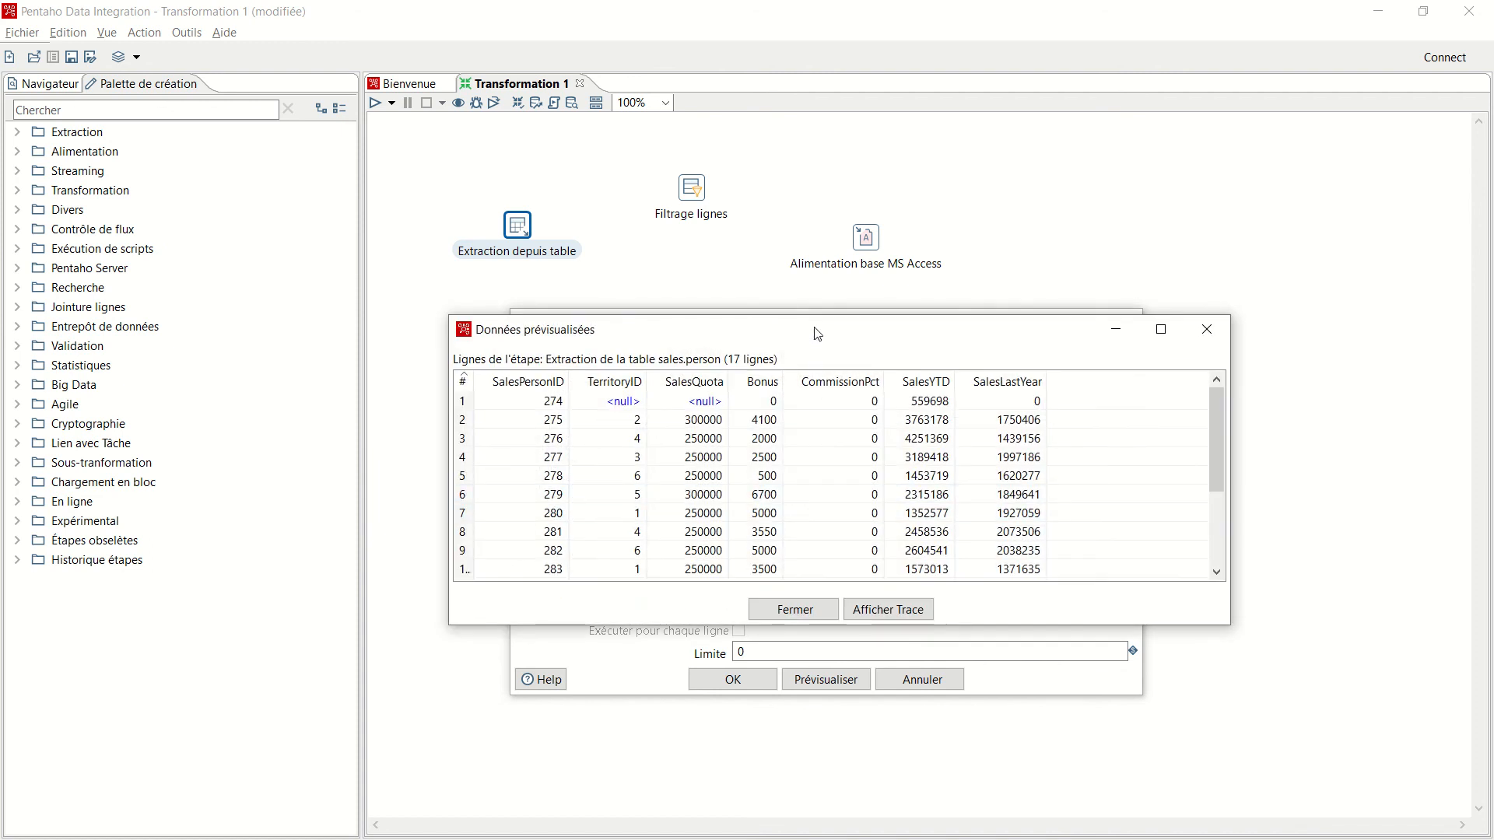
scroll(856, 425, down, 1)
scroll(859, 432, down, 2)
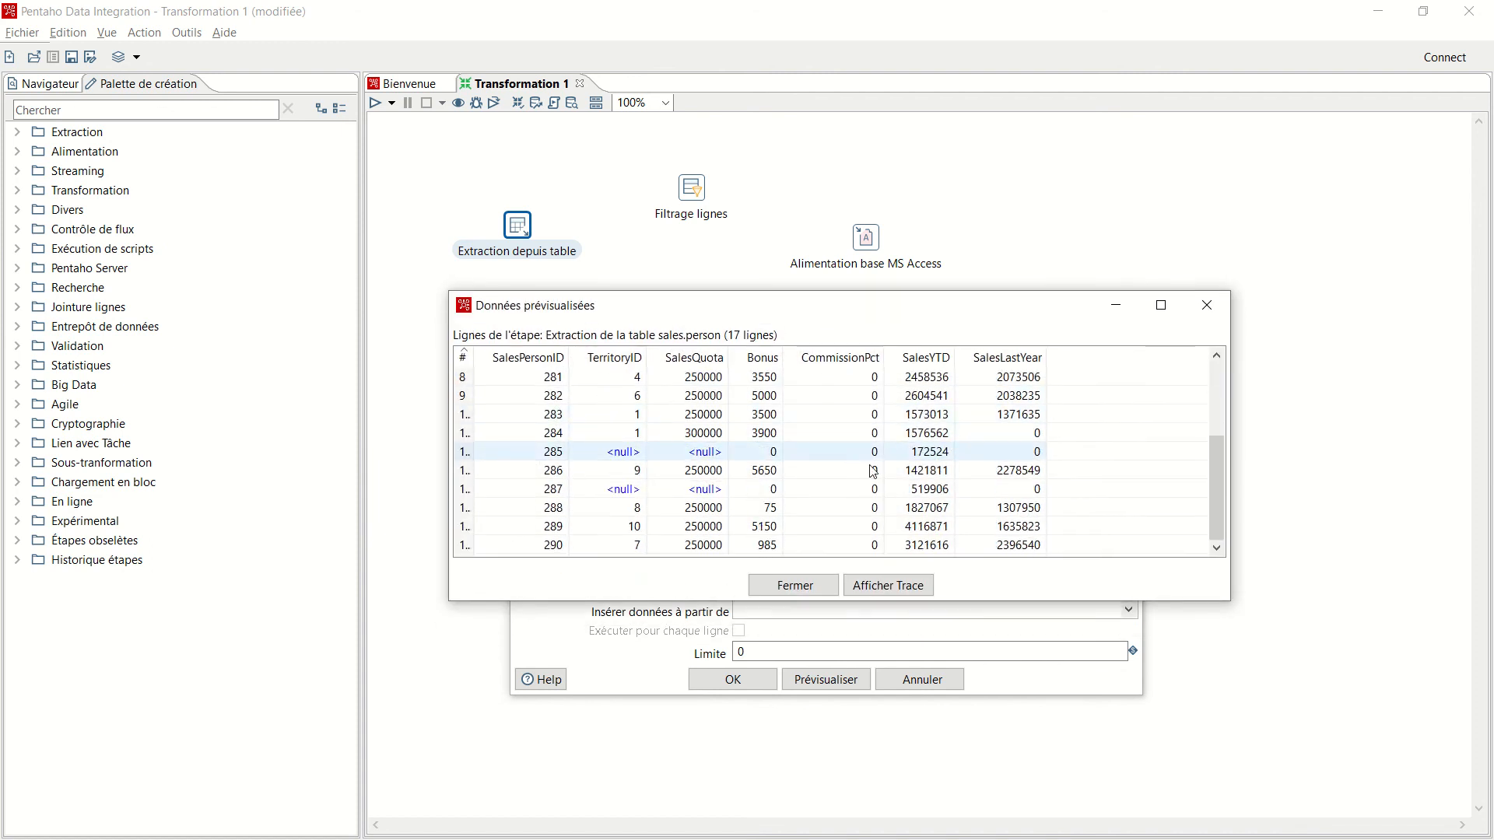
scroll(874, 474, up, 3)
click(834, 586)
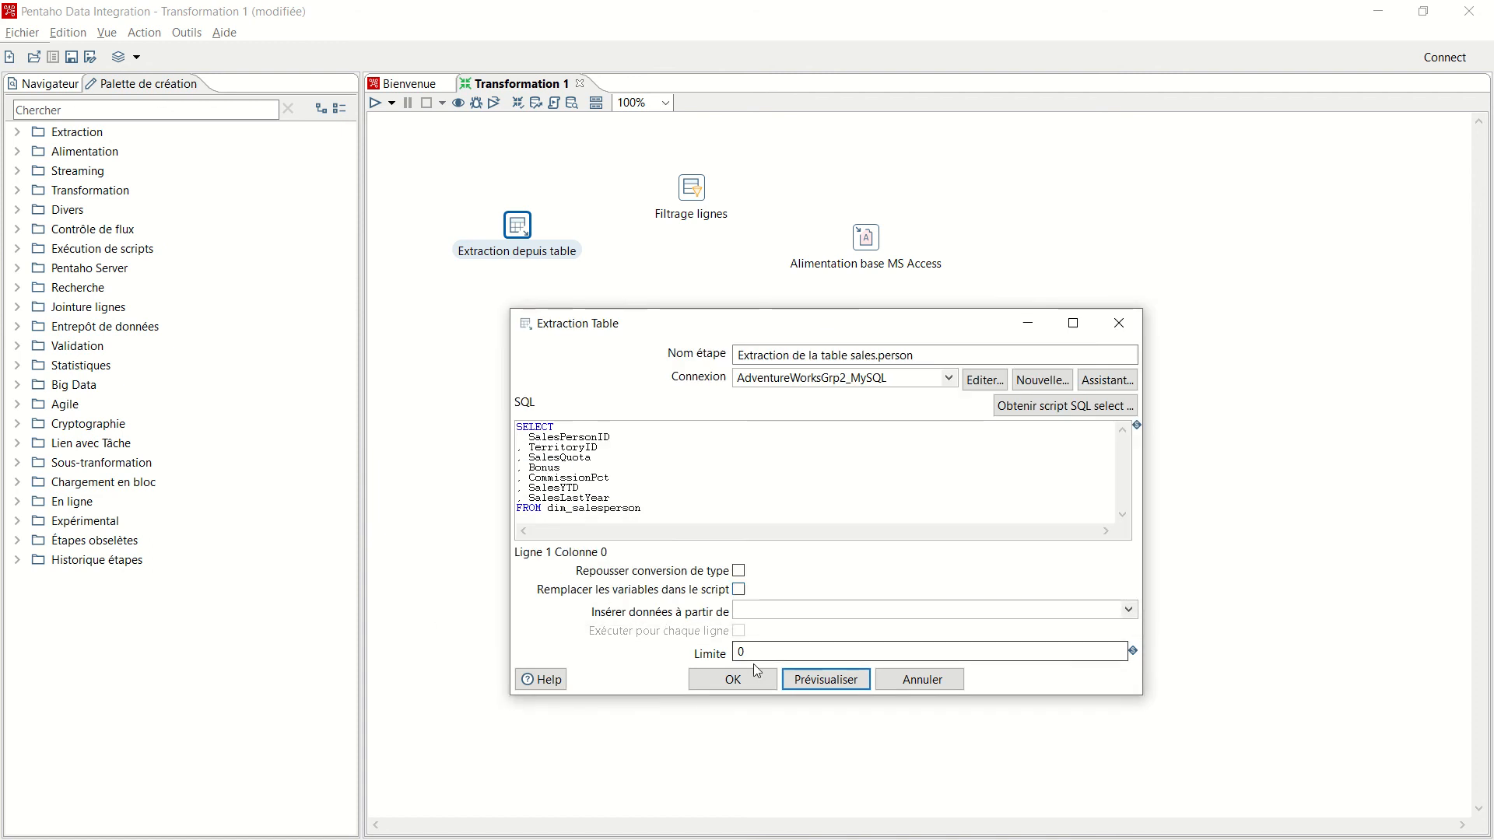
click(734, 680)
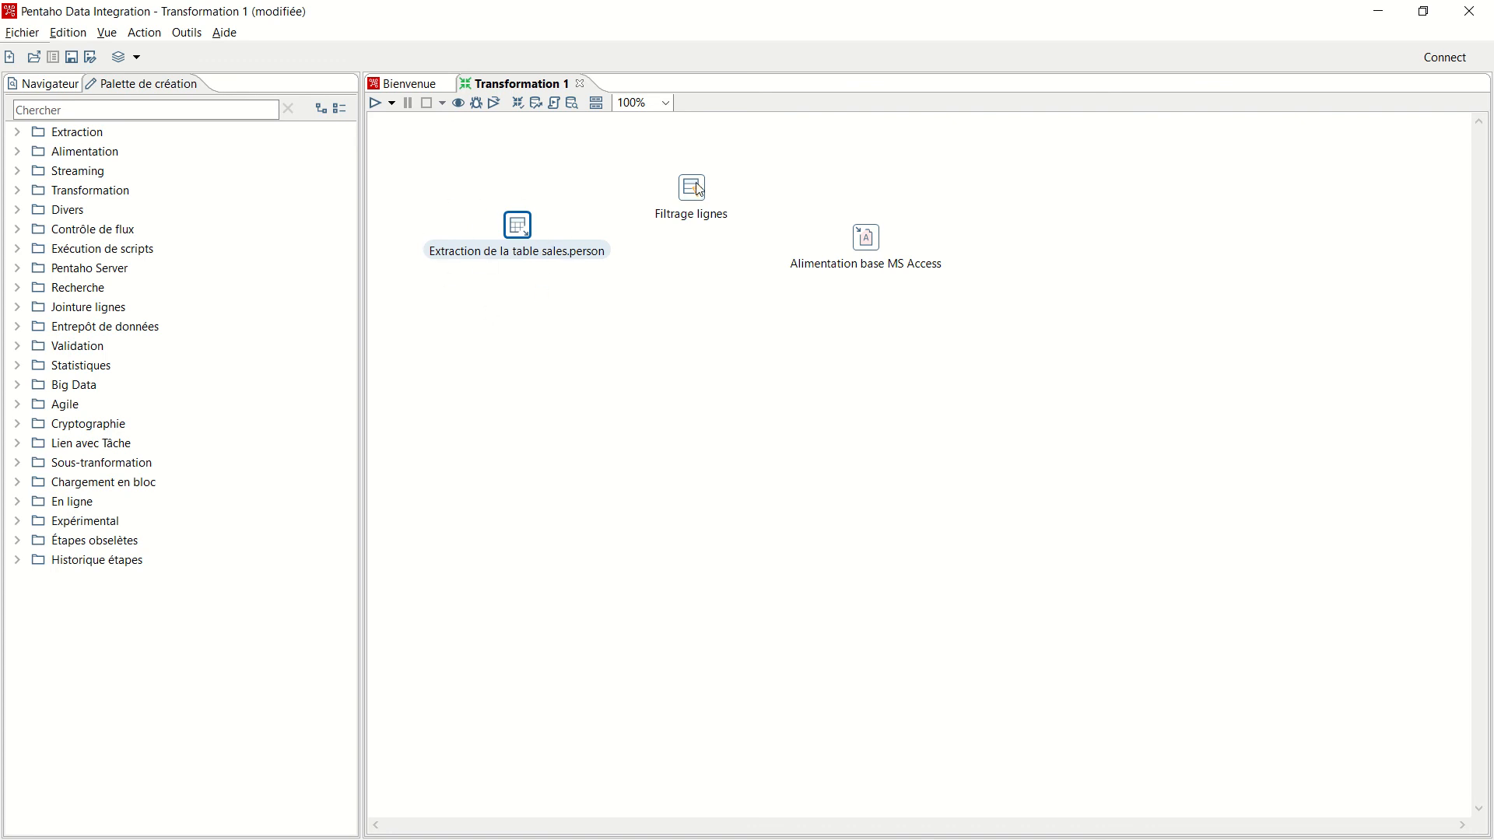
- Create a link from the step Extraction de la table sales.person to the step Filtrage lignes
mouse_move(700, 189)
click(44, 84)
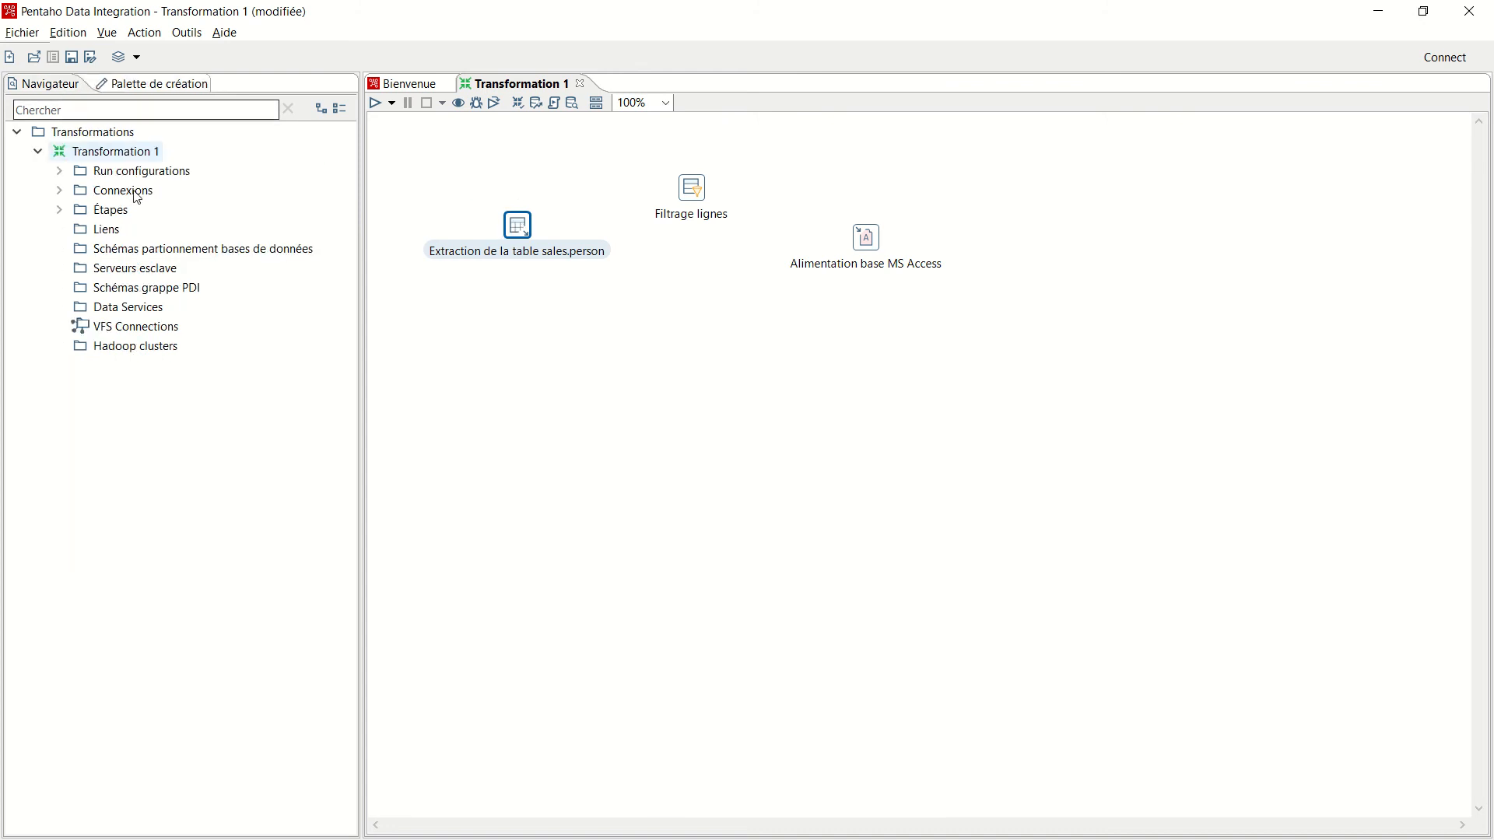
double_click(107, 229)
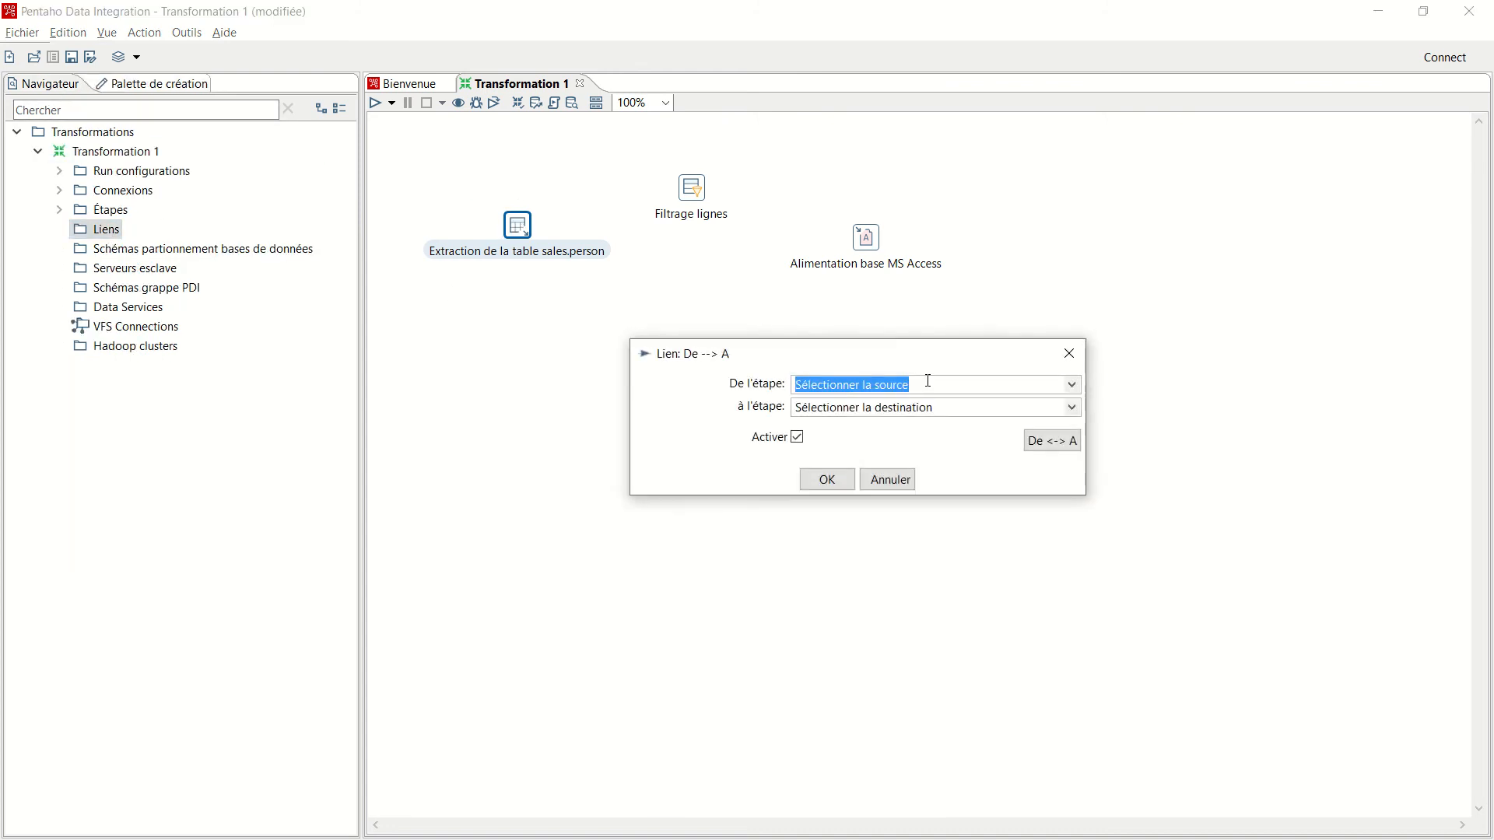
click(1074, 385)
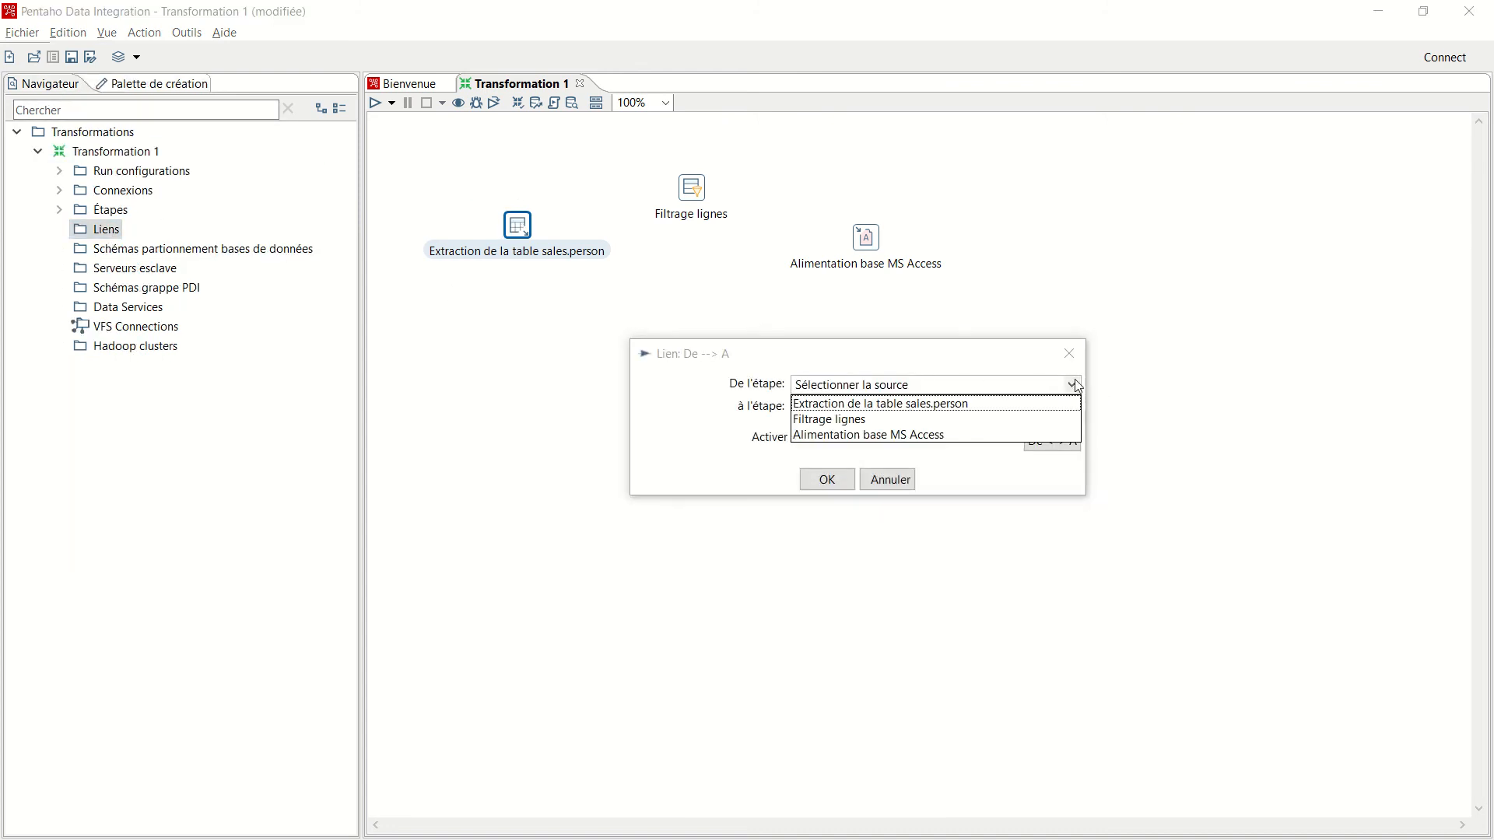
click(901, 404)
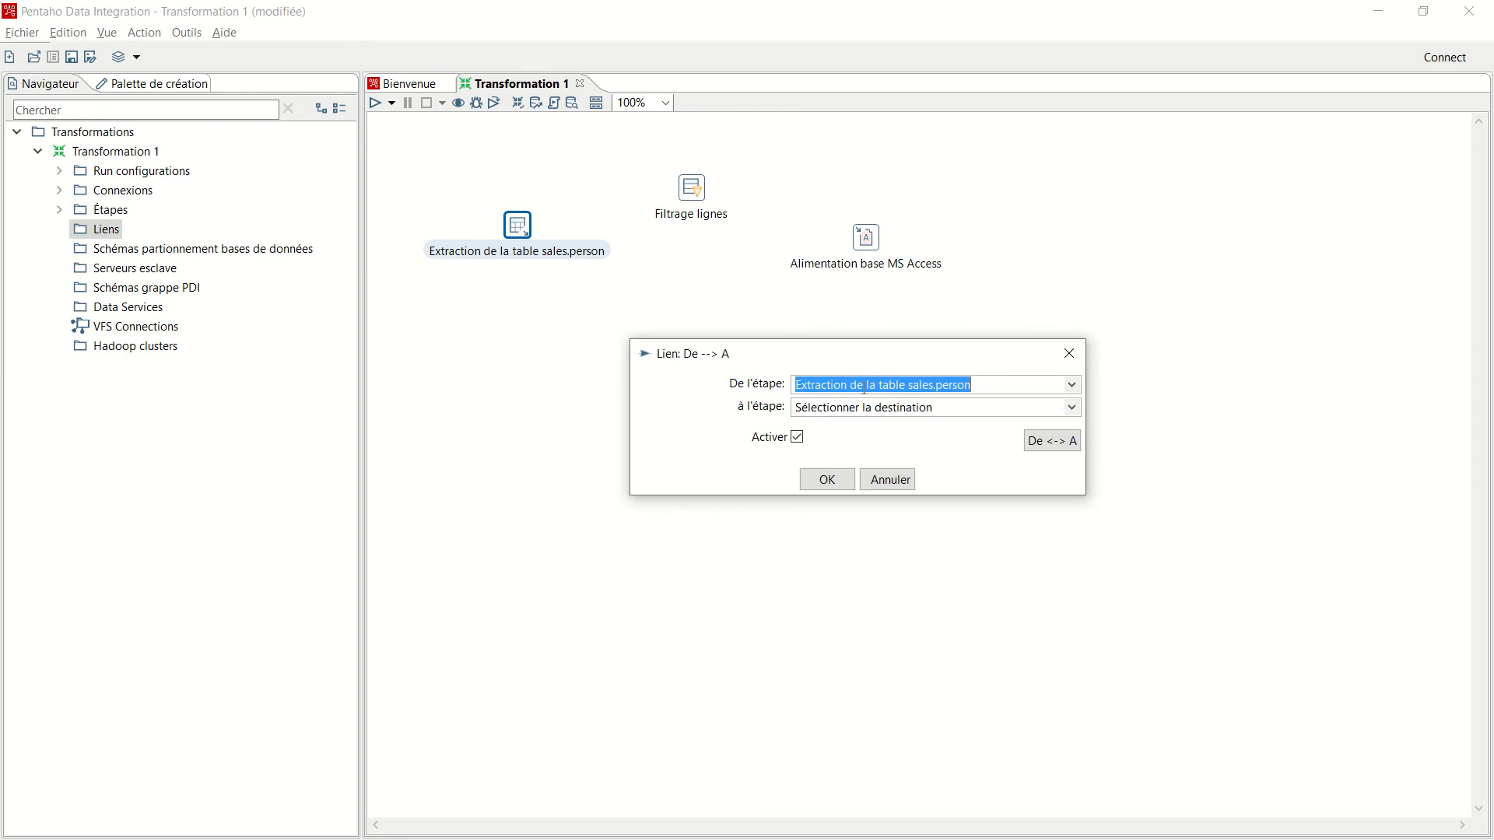
click(1072, 408)
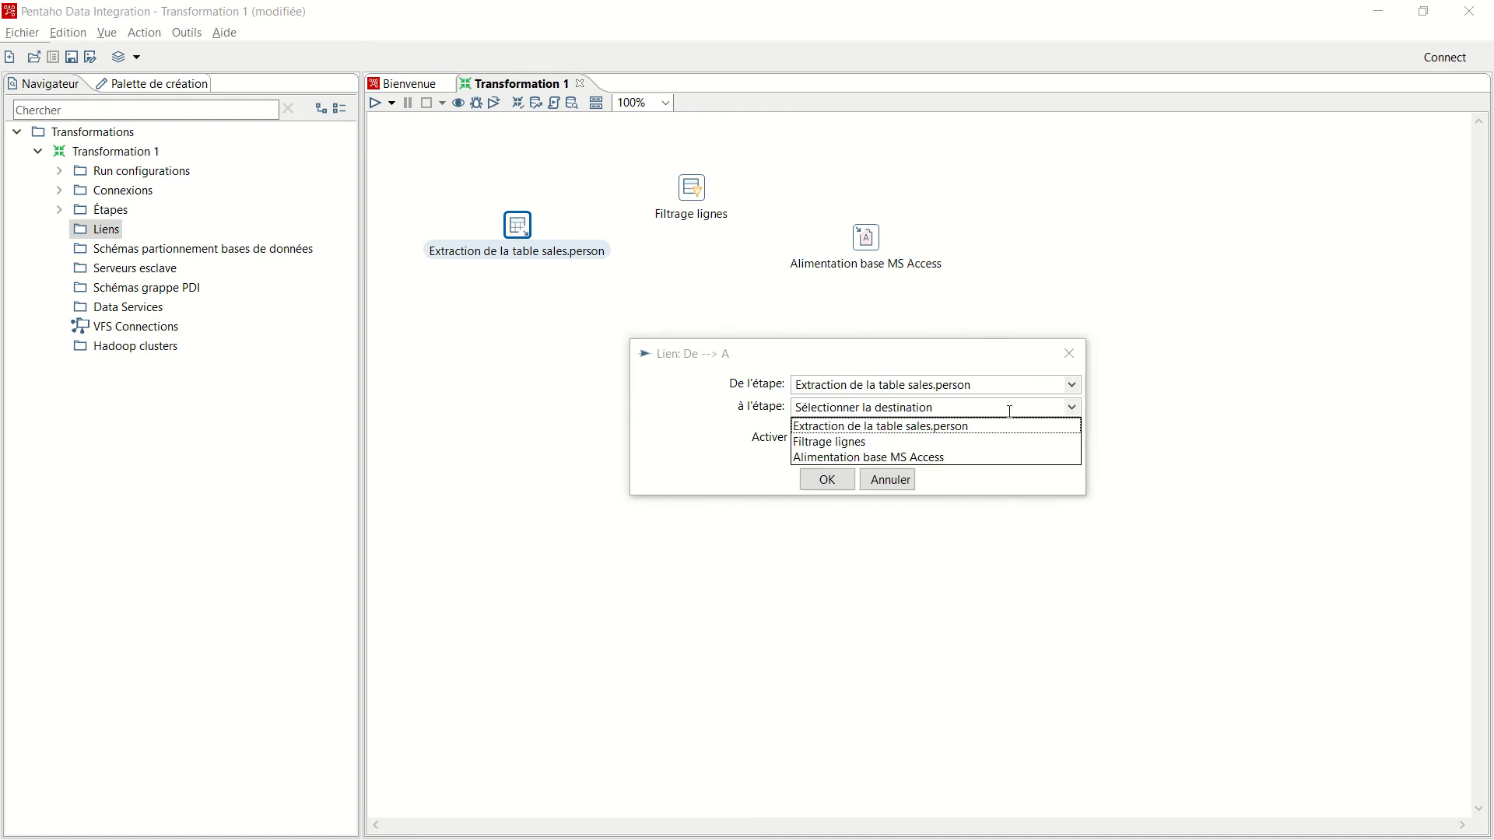
click(853, 441)
click(826, 479)
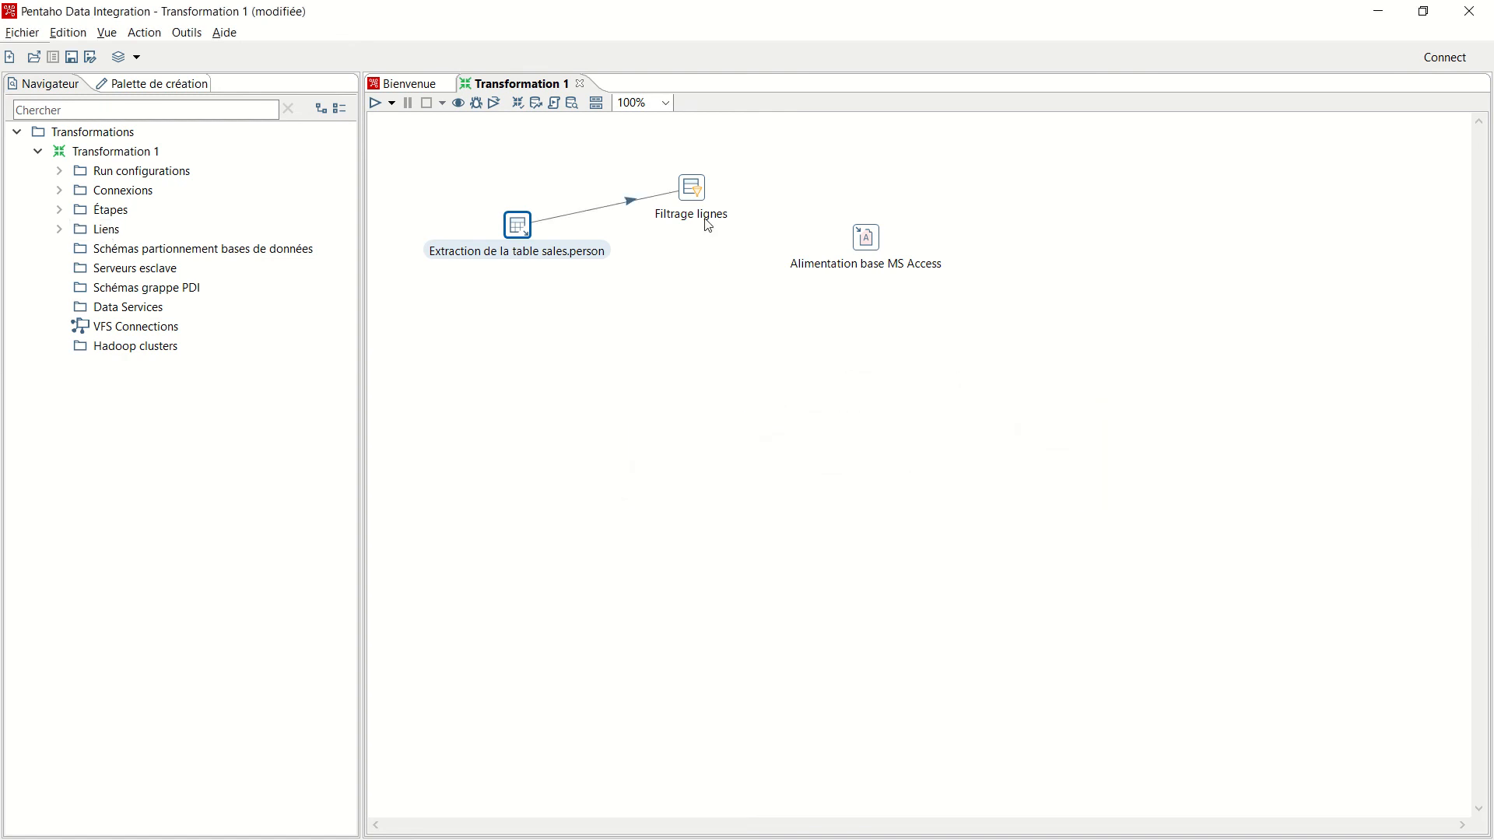
mouse_move(700, 206)
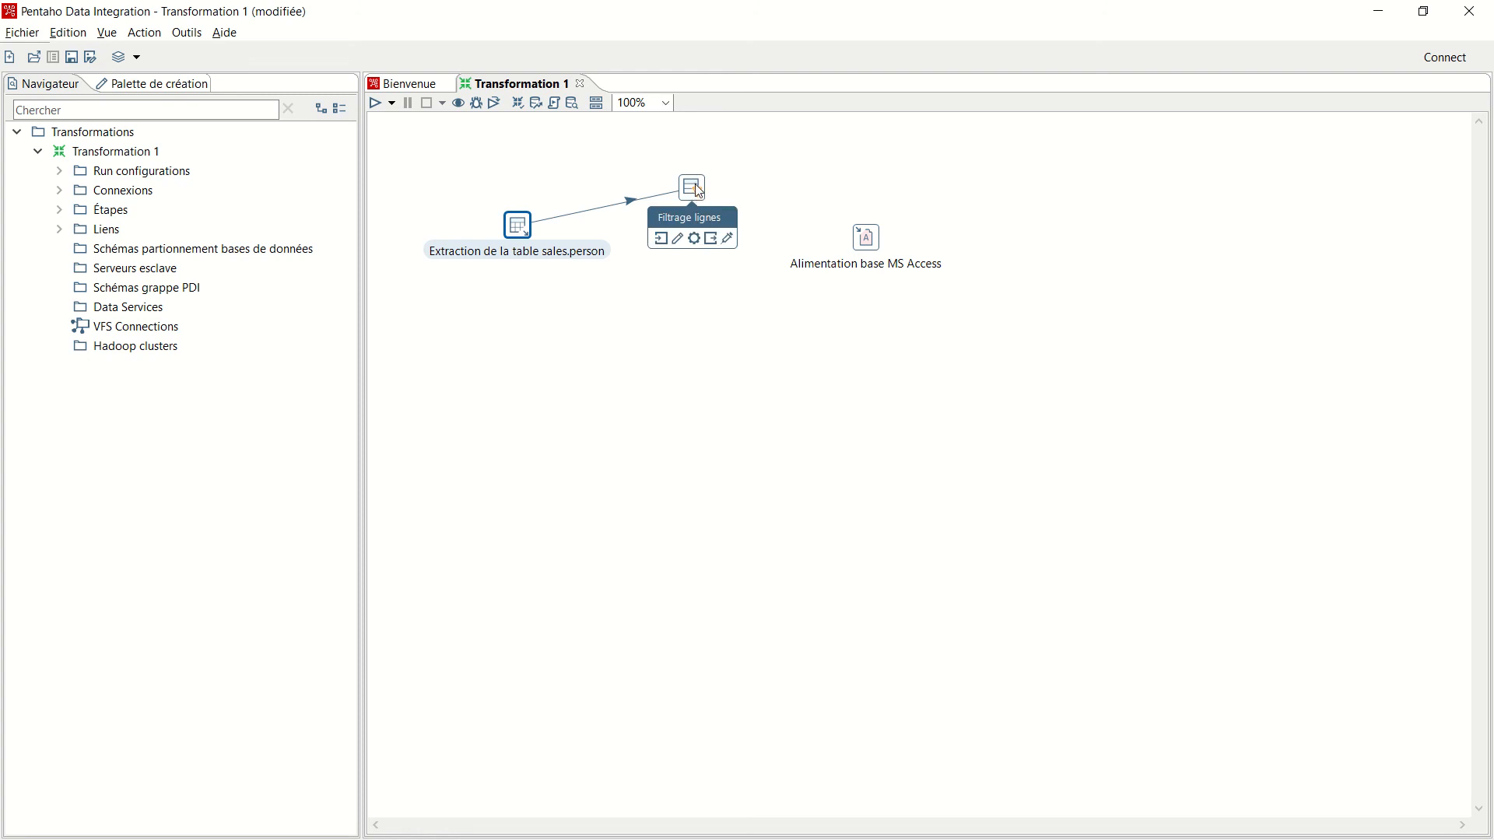
double_click(692, 187)
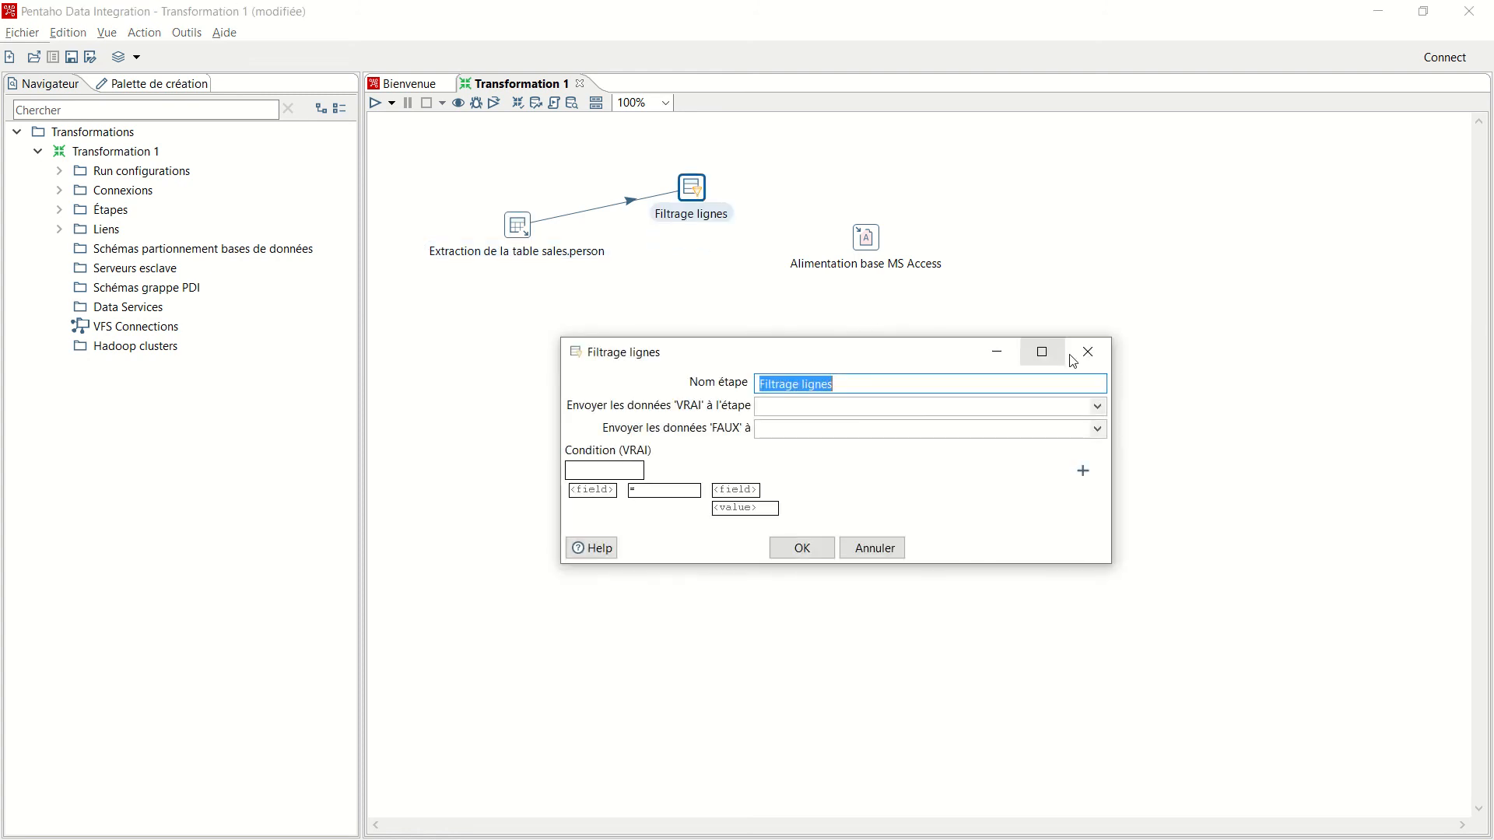
click(1086, 354)
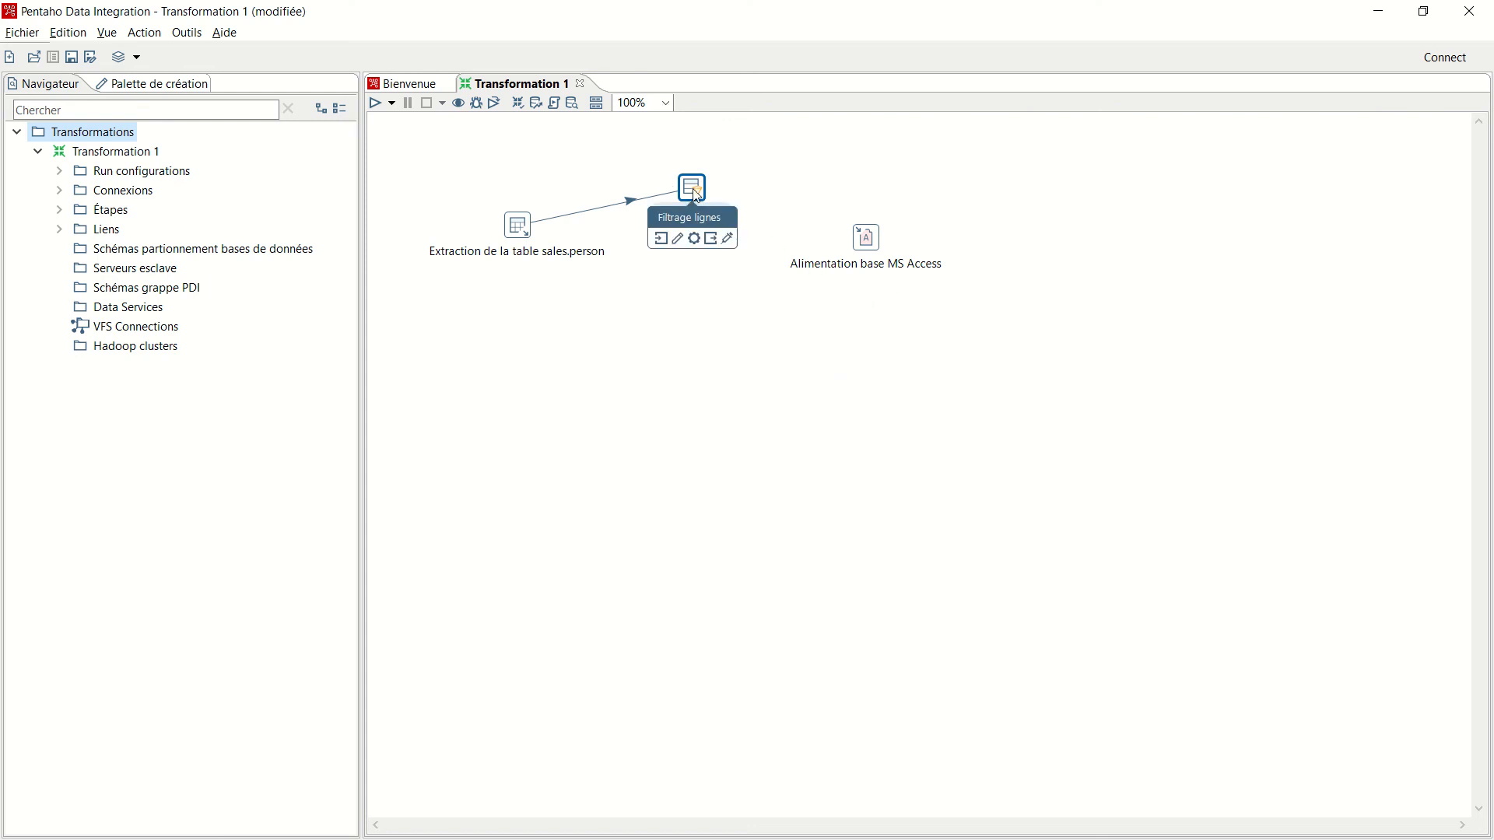
- Link the Filtrage lignes step to the Alimentation base MS Access step on the canvas
drag(695, 197, 864, 237)
click(757, 291)
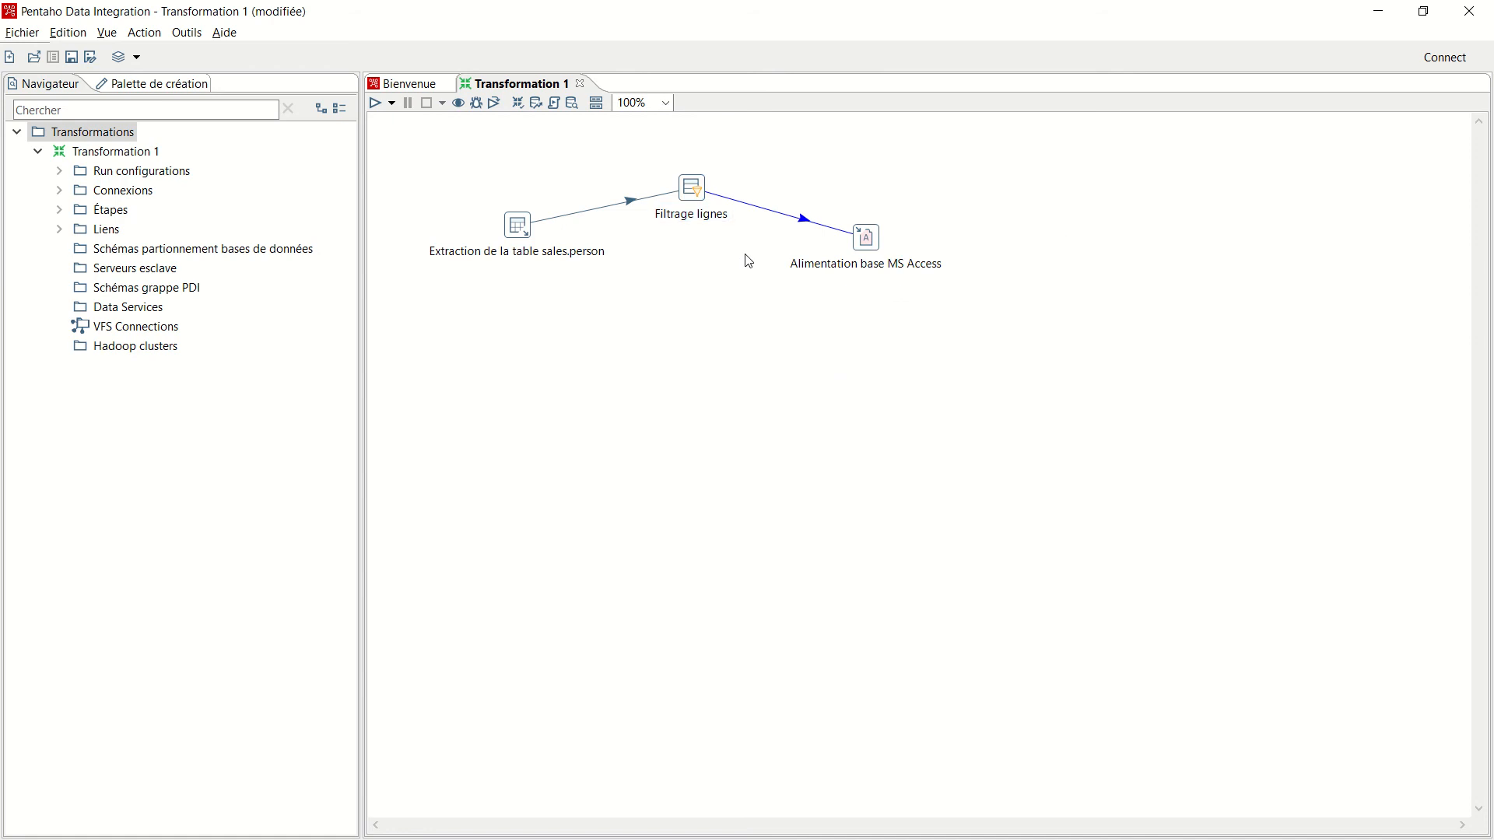
- Open the Filtrage lignes step's settings and rename it "Filtrage des meilleurs vendeurs > 2 M€"
double_click(694, 194)
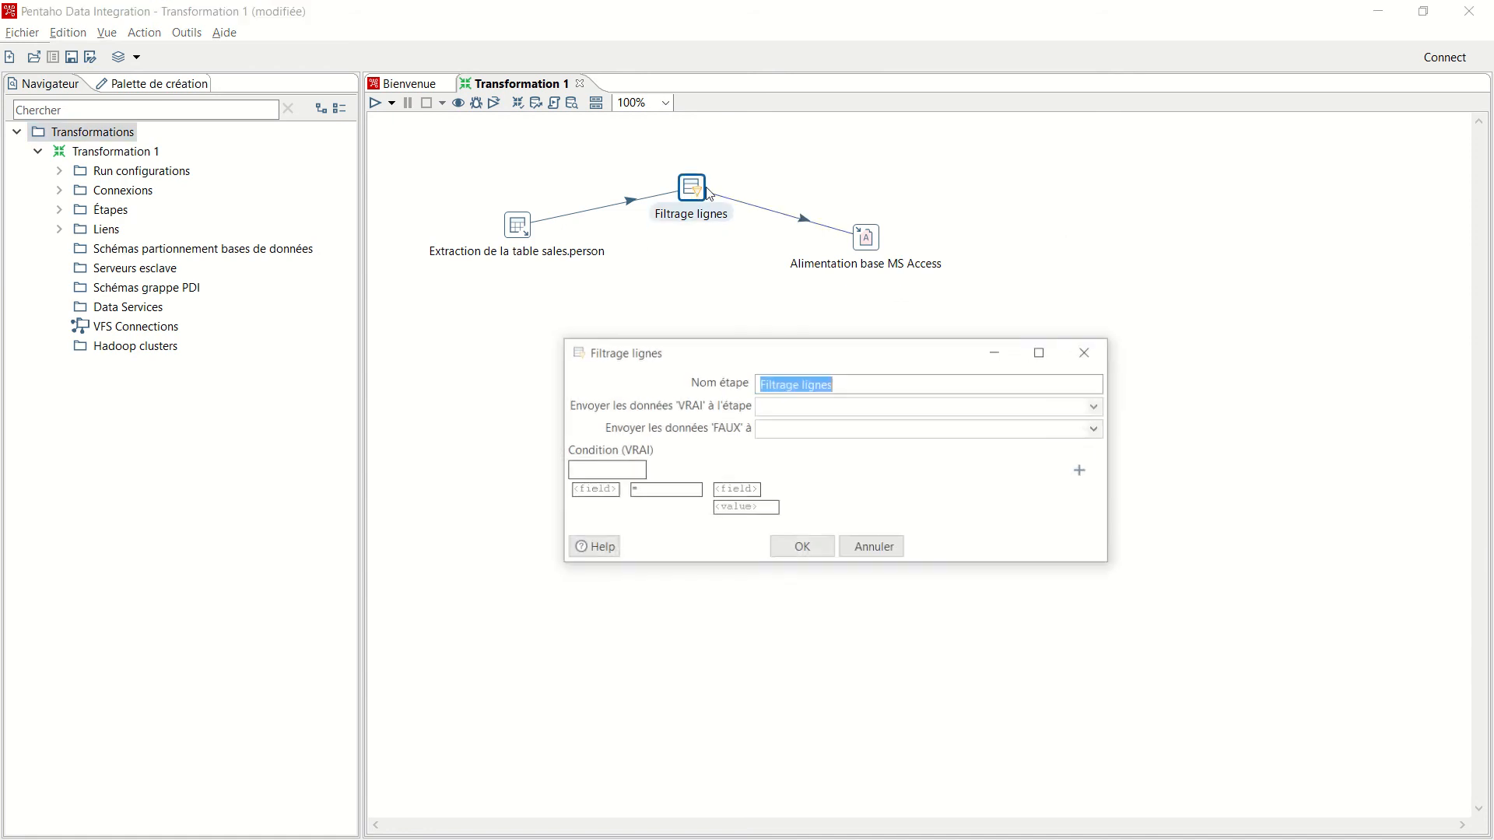
drag(853, 381, 754, 383)
key(BackSpace)
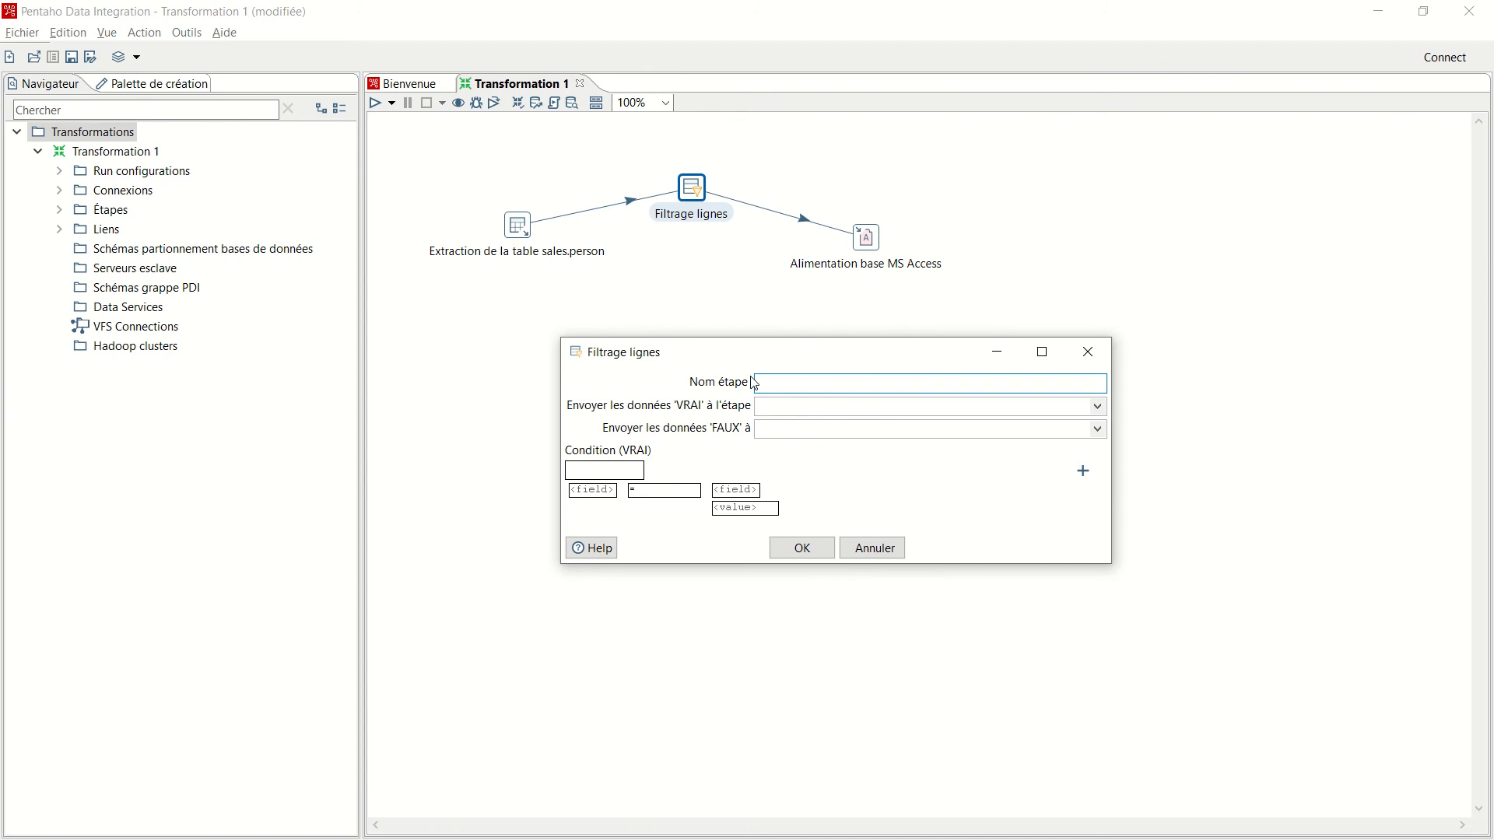
text(F)
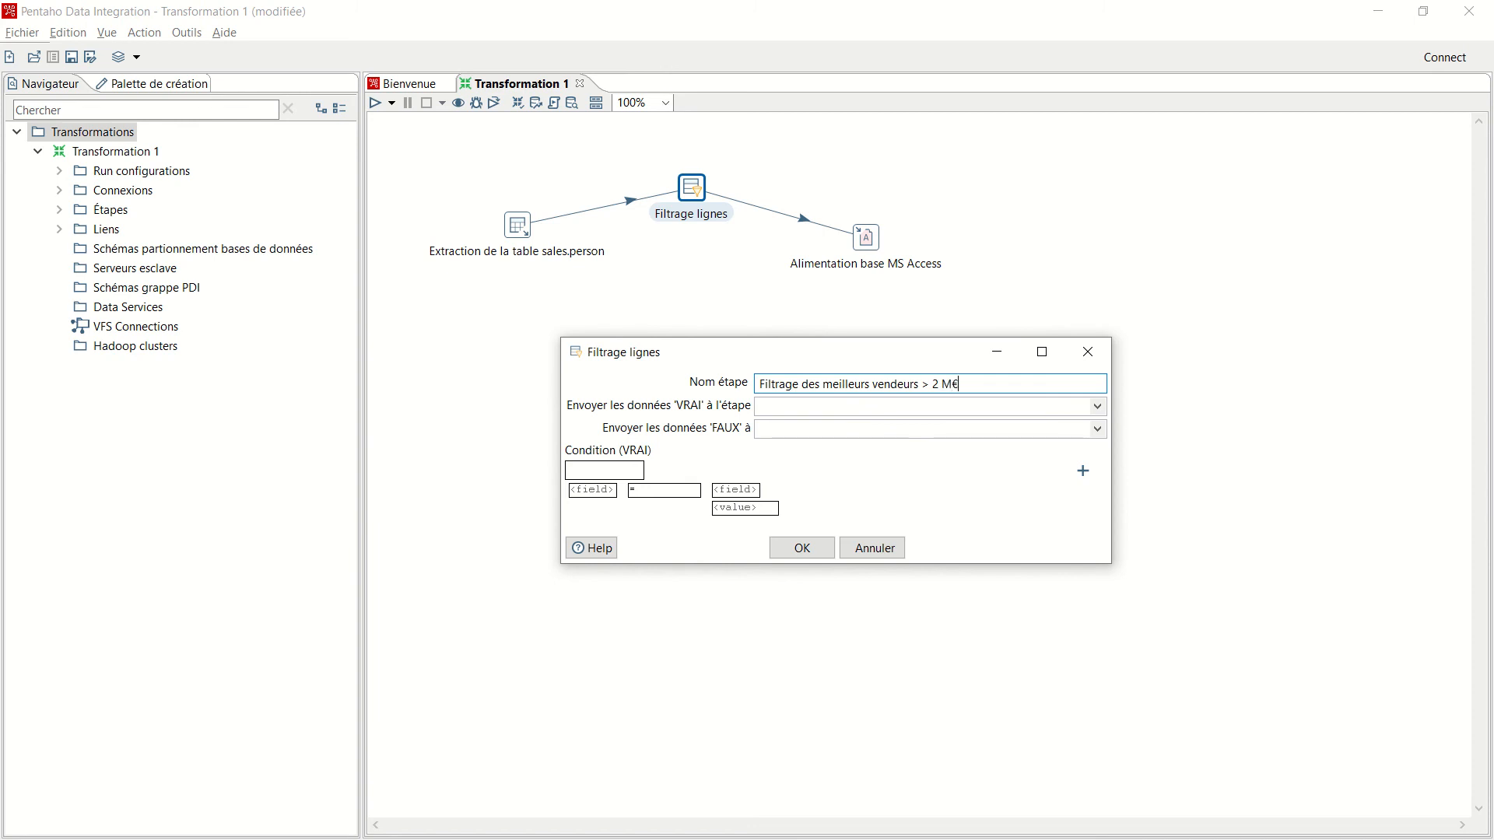
- Send the filter's 'VRAI' data to the step Alimentation base MS Access
click(808, 408)
click(1097, 429)
click(873, 433)
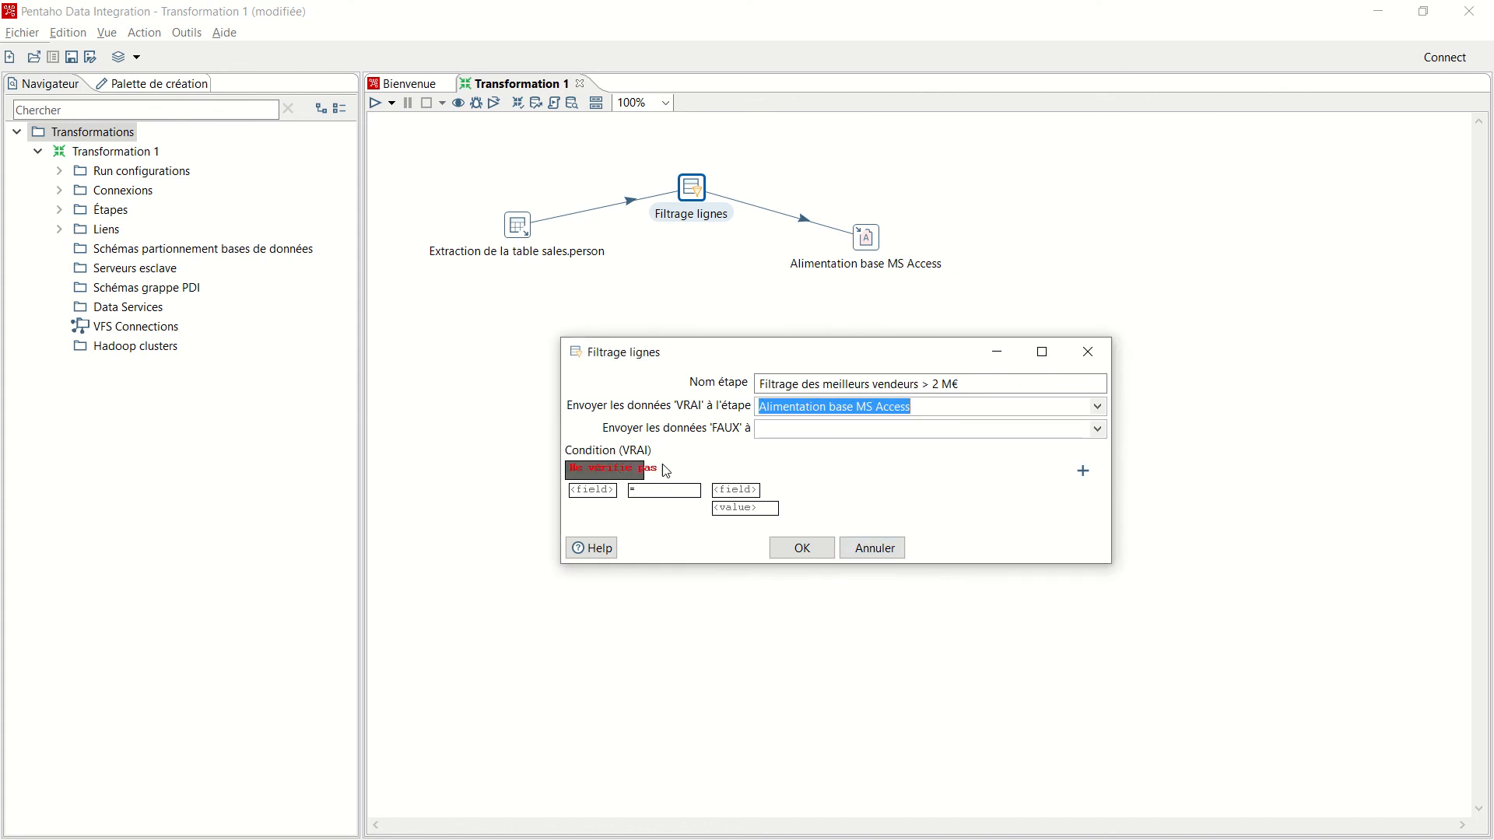
- Set the filter condition to SalesYTD >= 2000000 and save the filter step's settings
click(606, 493)
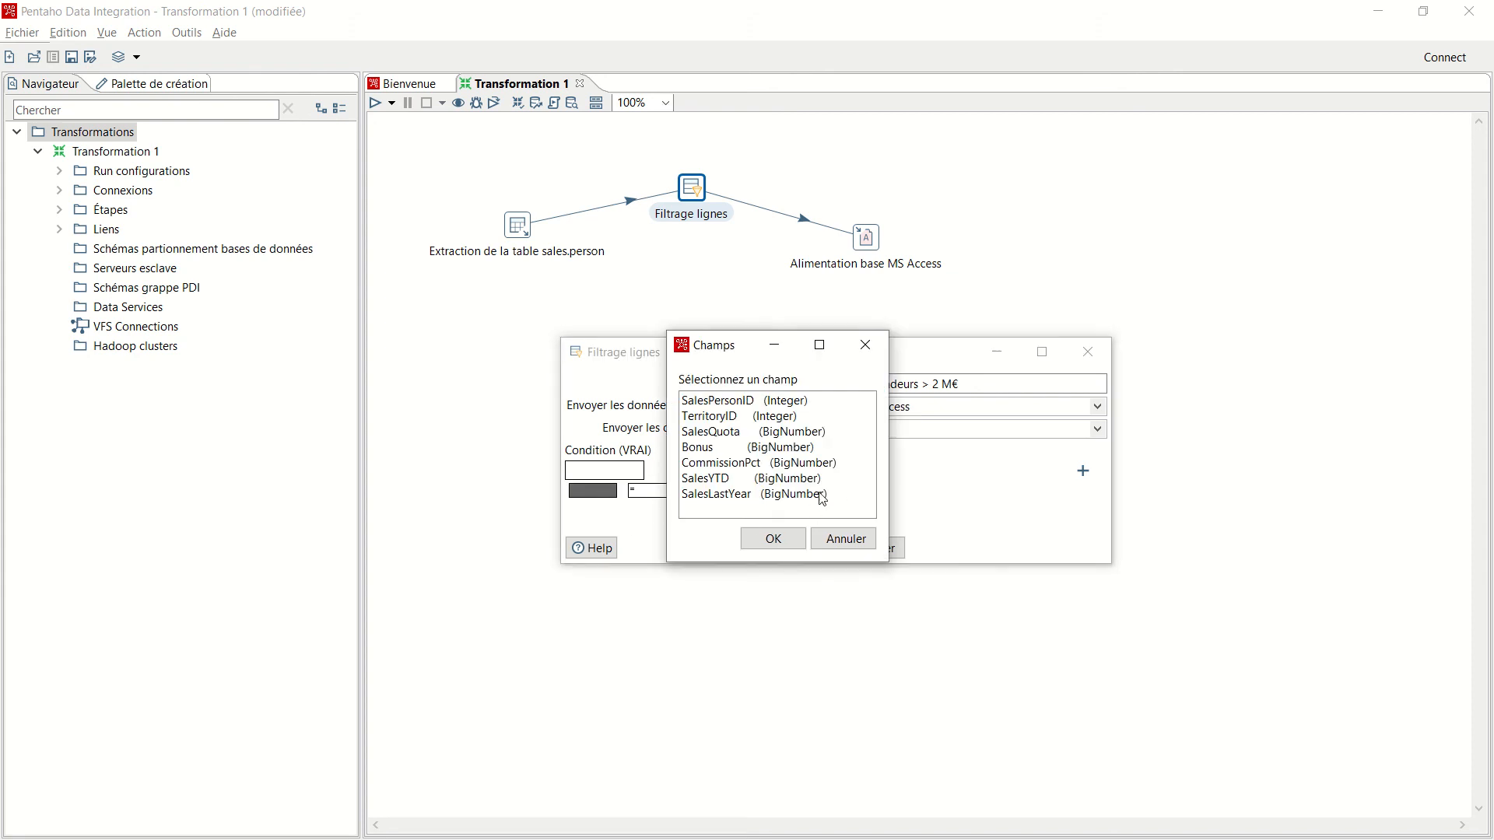
click(720, 480)
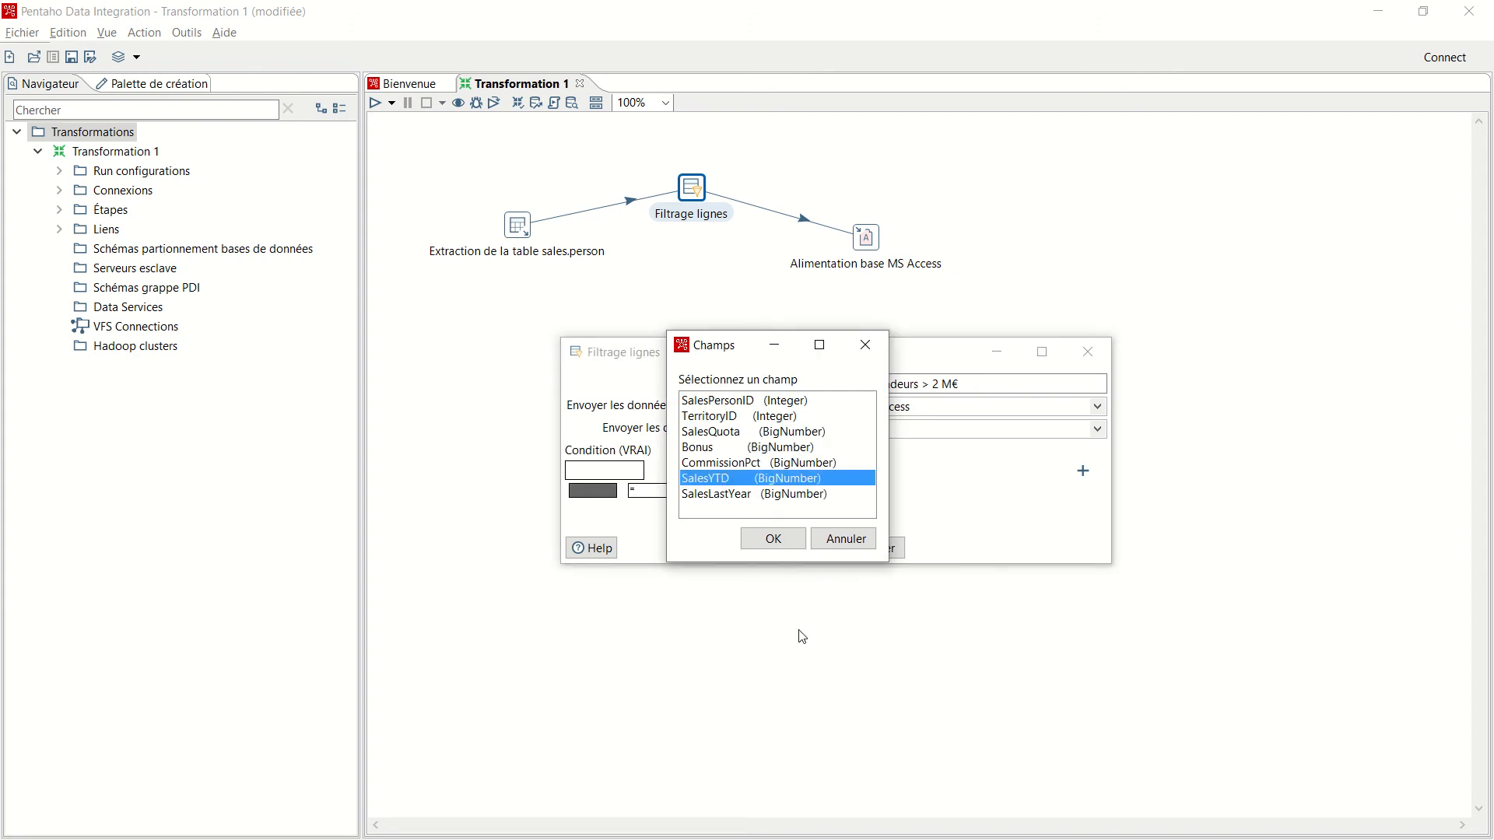
click(774, 542)
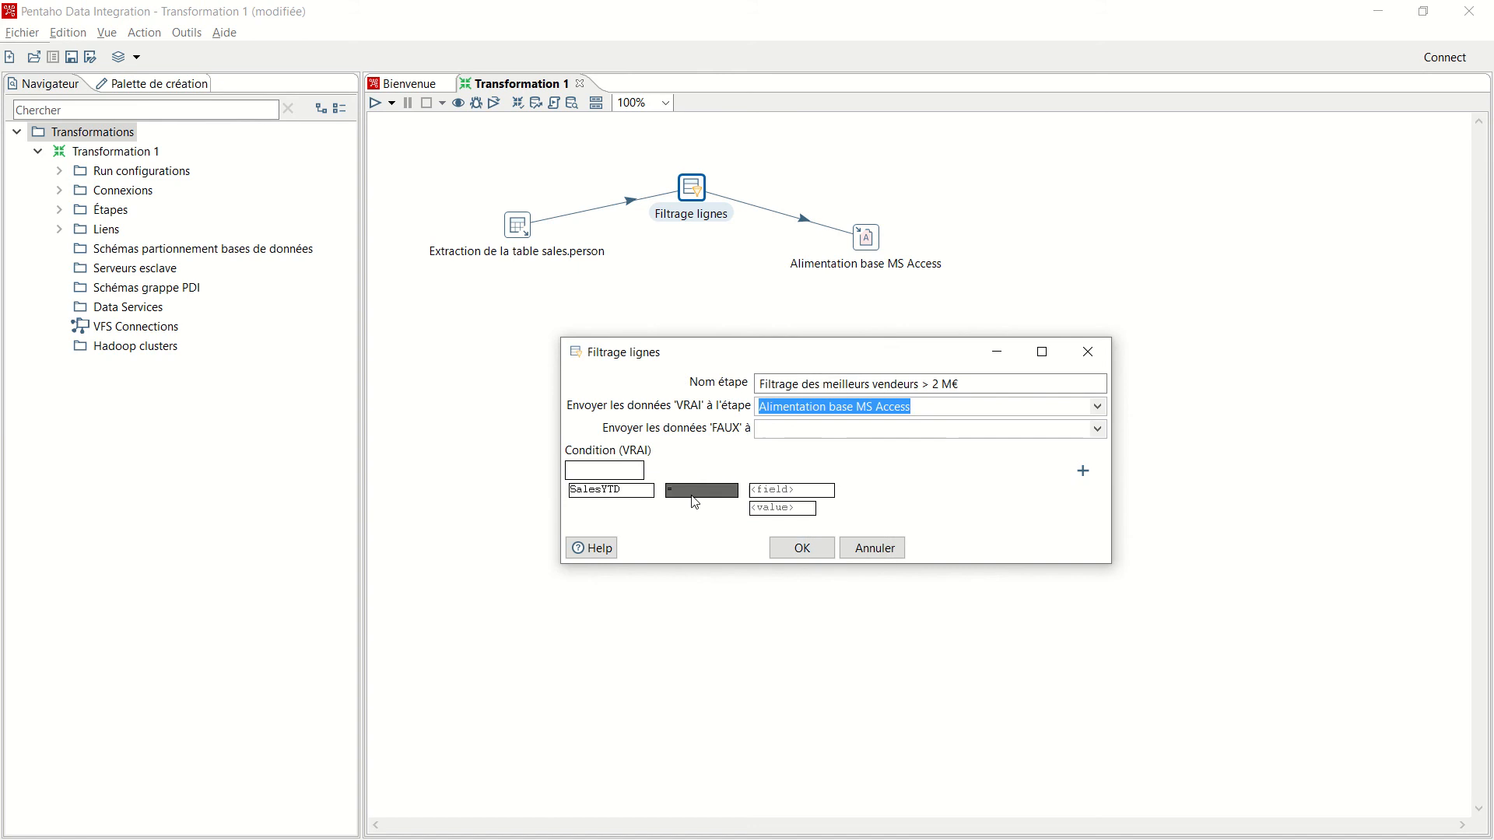
click(702, 491)
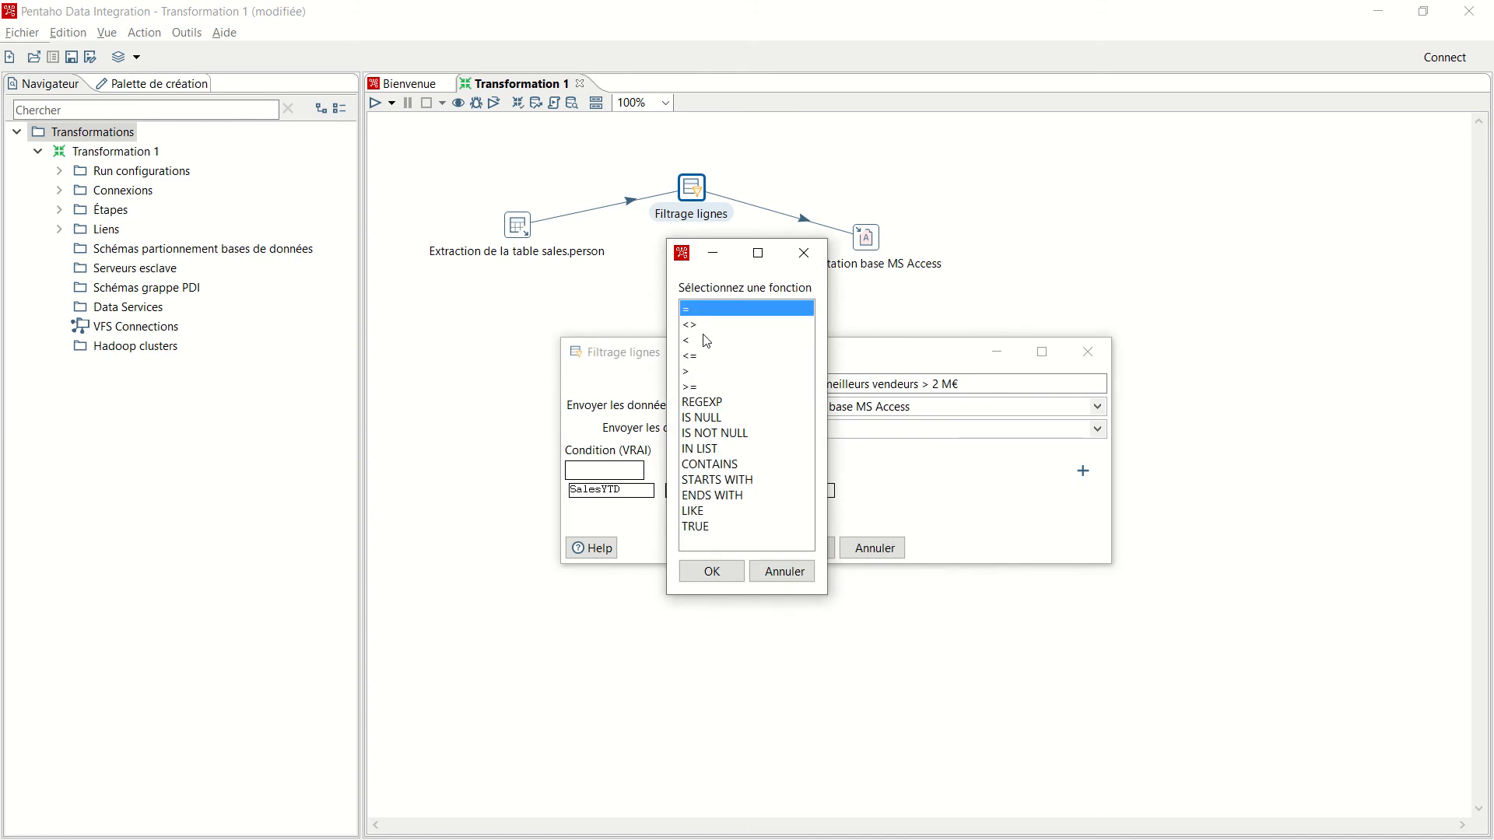
double_click(689, 386)
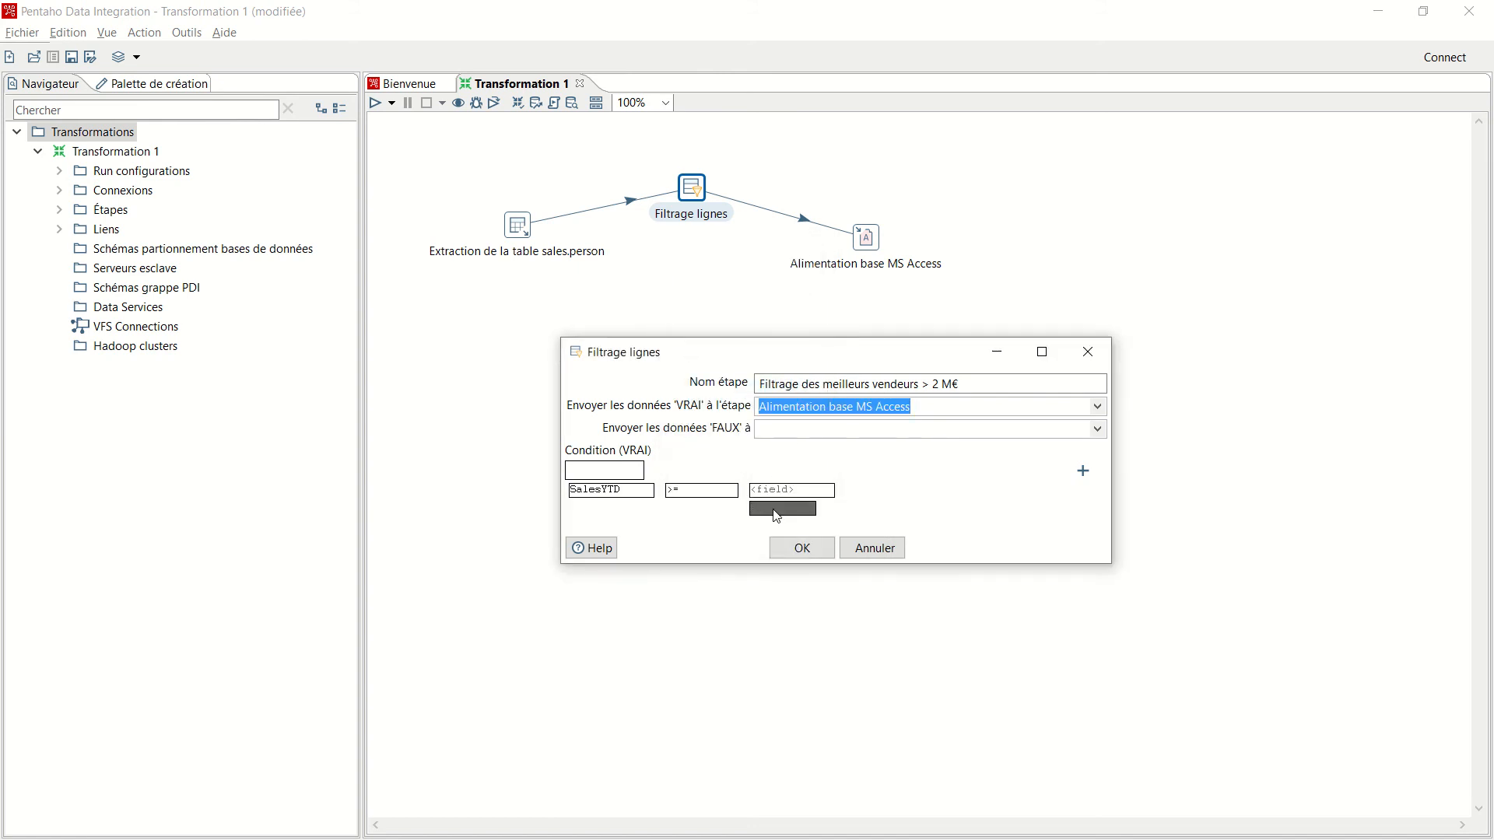
click(776, 511)
text(é)
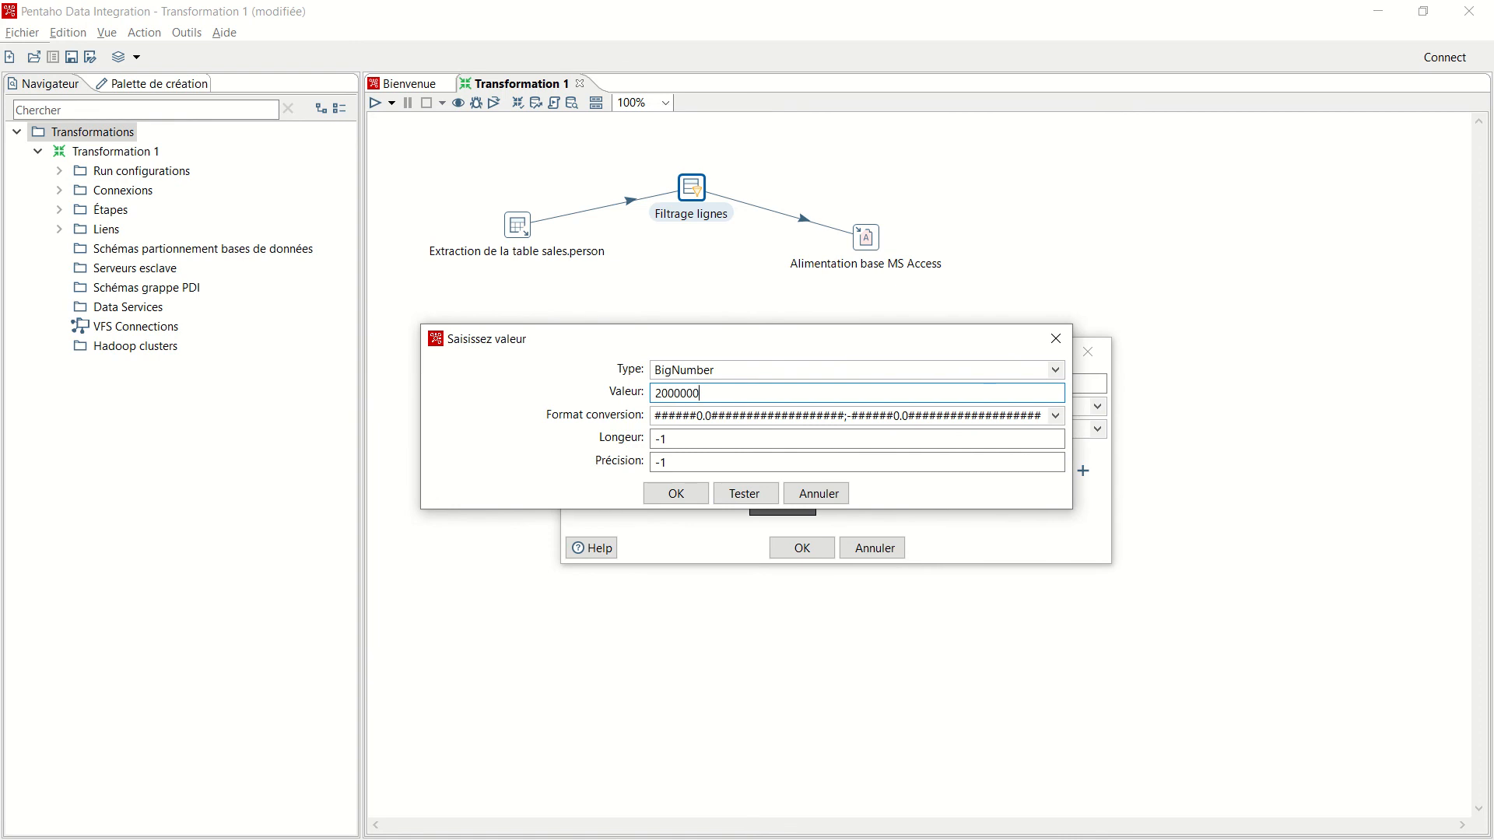
click(676, 493)
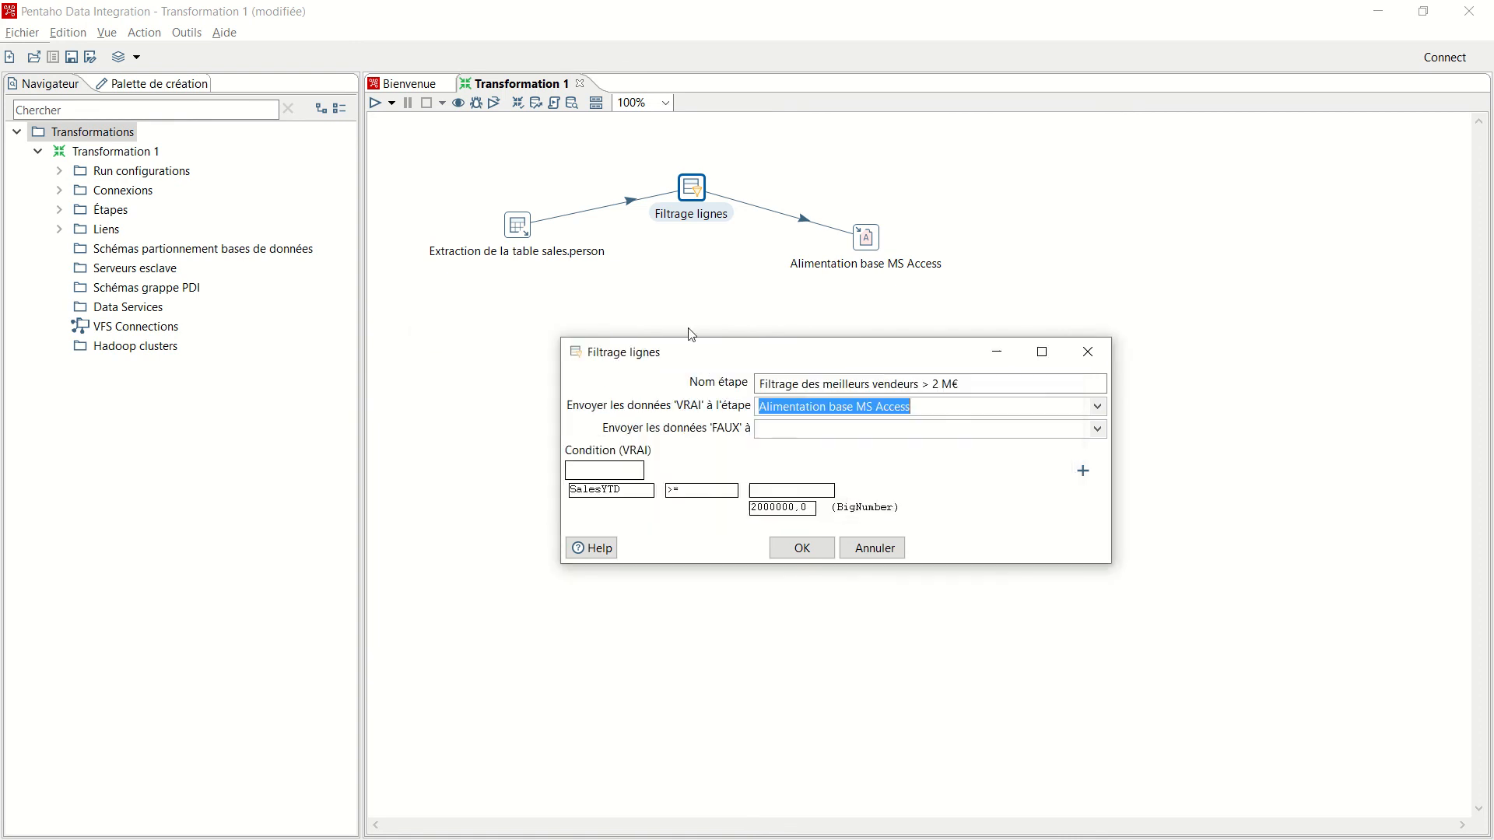
click(801, 548)
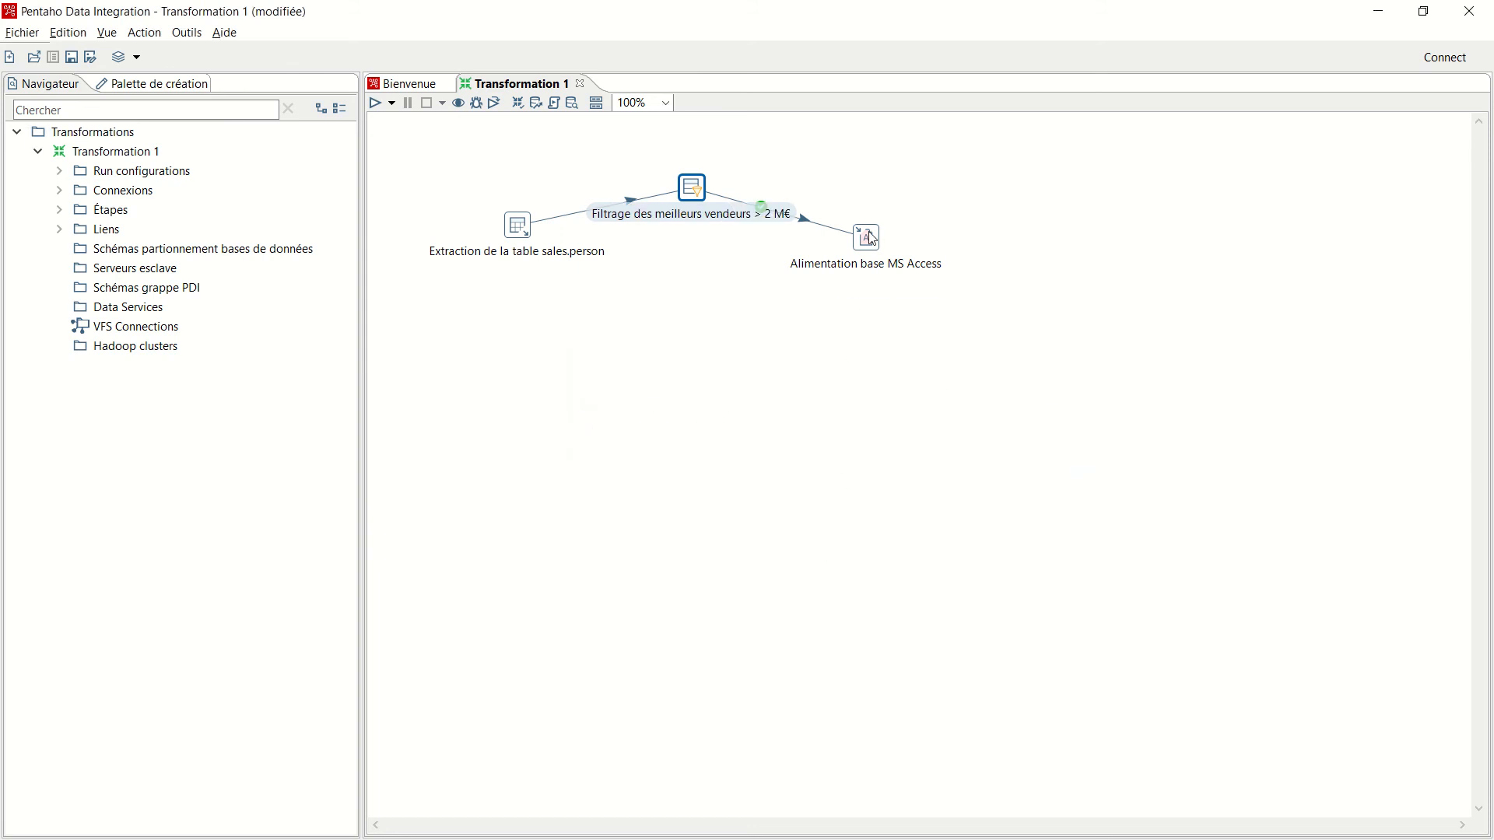
- Open the settings of the Alimentation base MS Access step and rename it "Alimentation de la base AdventureWorksGrp2dw"
mouse_move(873, 239)
double_click(868, 233)
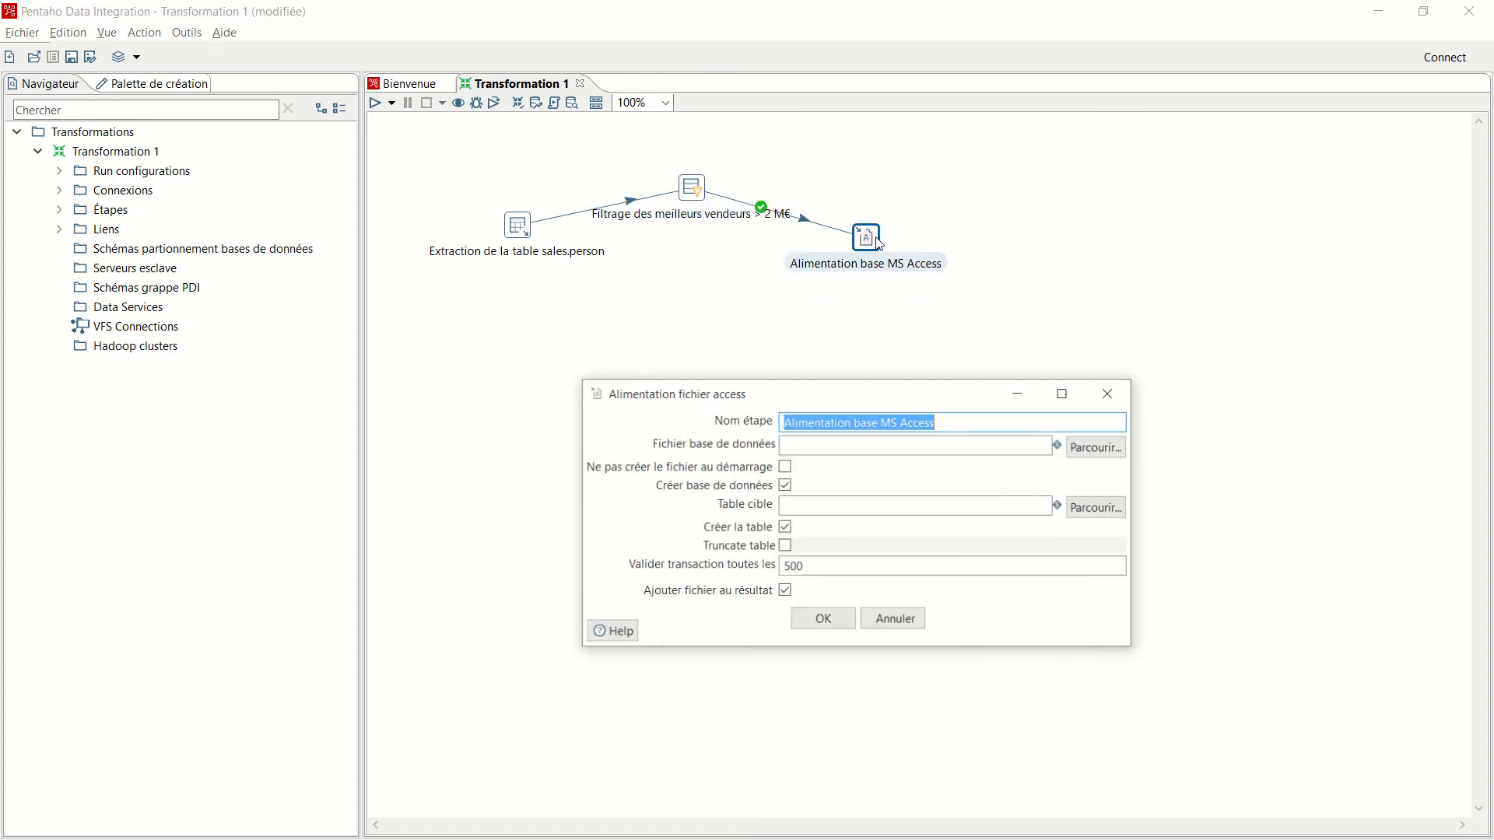
drag(917, 393, 861, 419)
key(BackSpace)
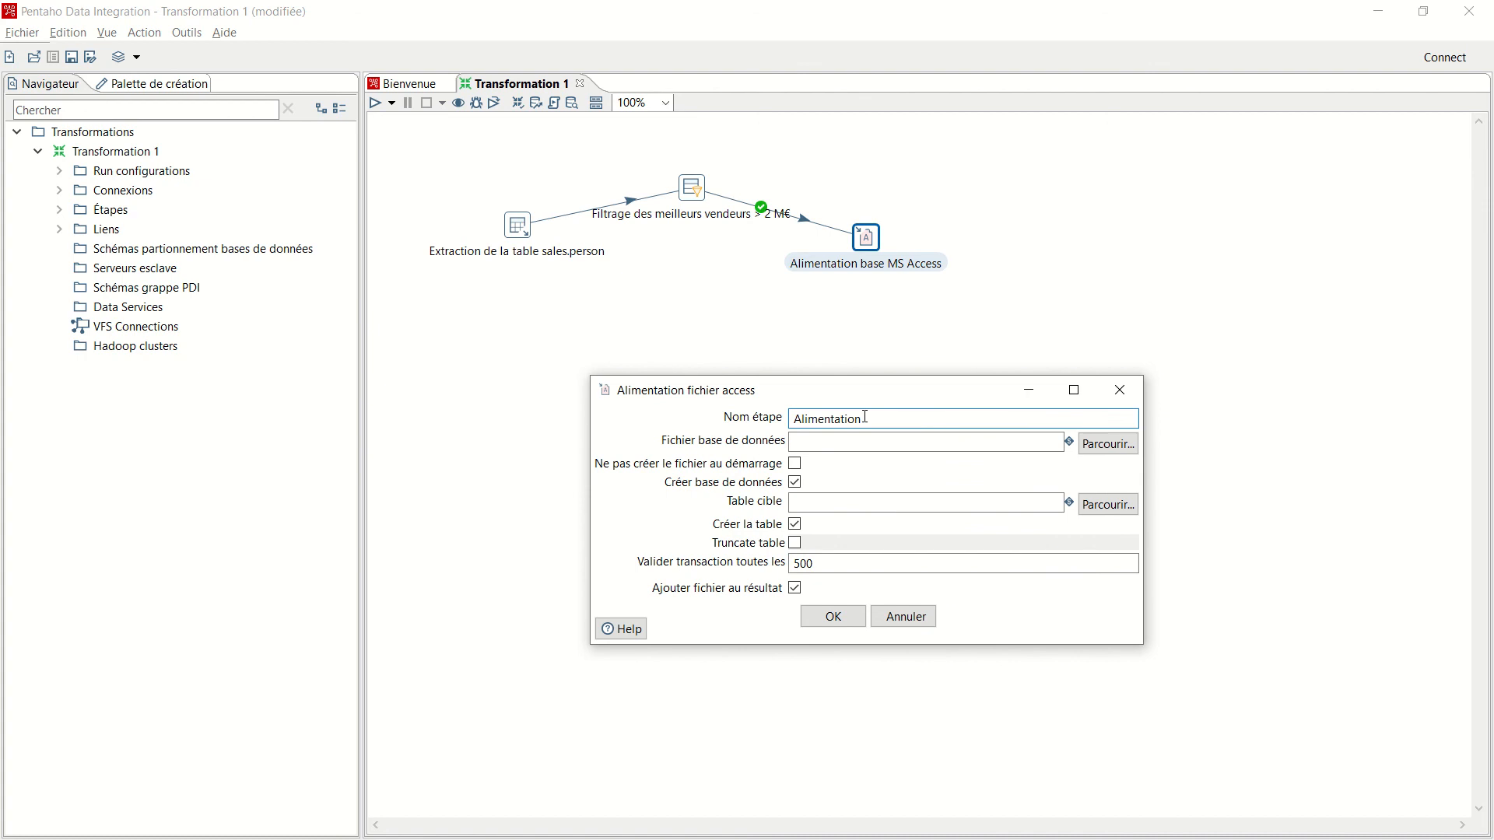
text(de la base AdventureWorksGrp2dw)
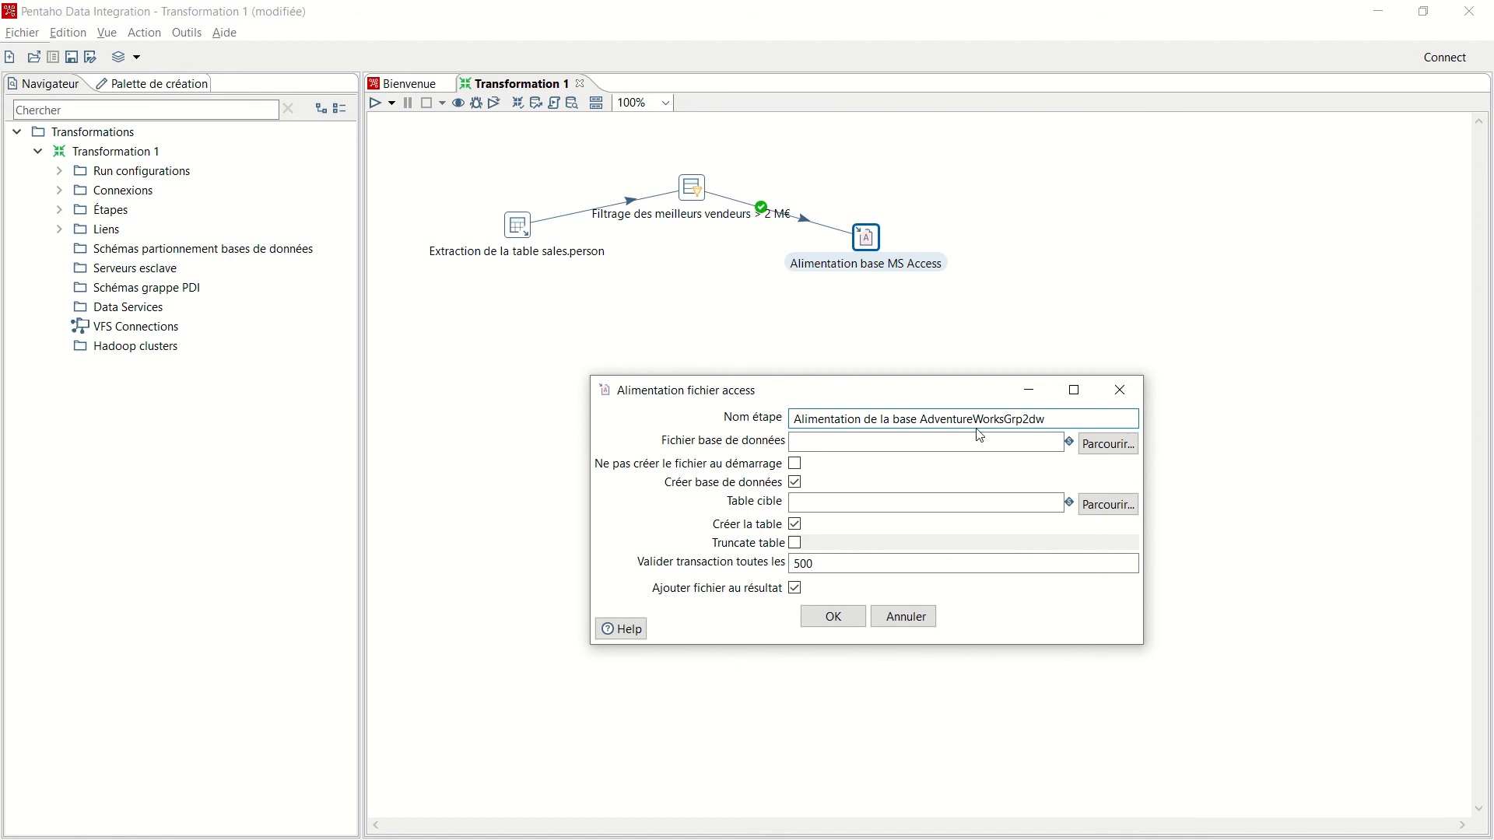
- Choose the AdventureWorksGrp2DW Access file in the Projet VIVI > BDD folder as the output step's database file
click(1108, 444)
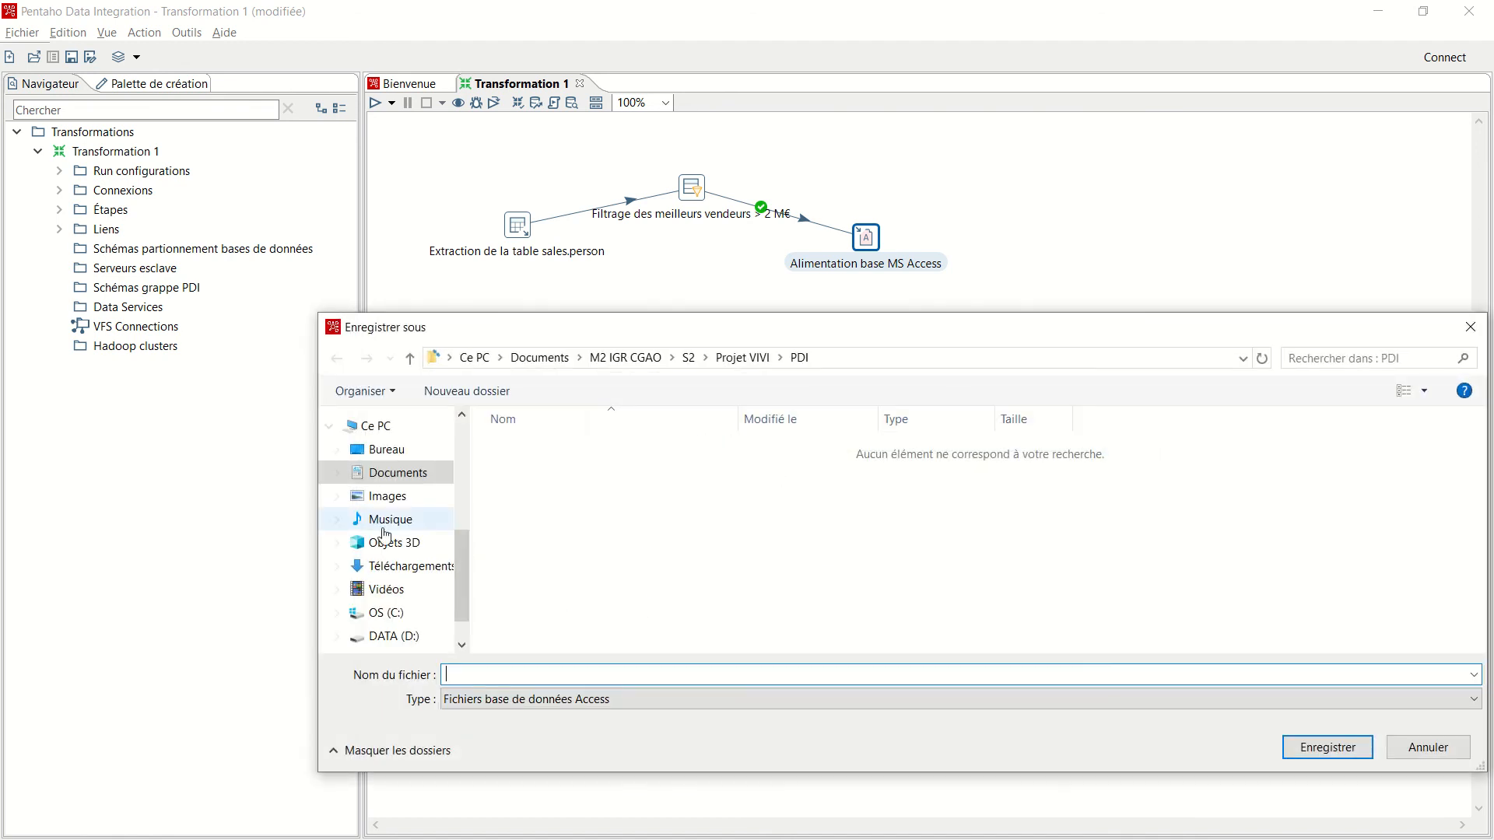
click(739, 358)
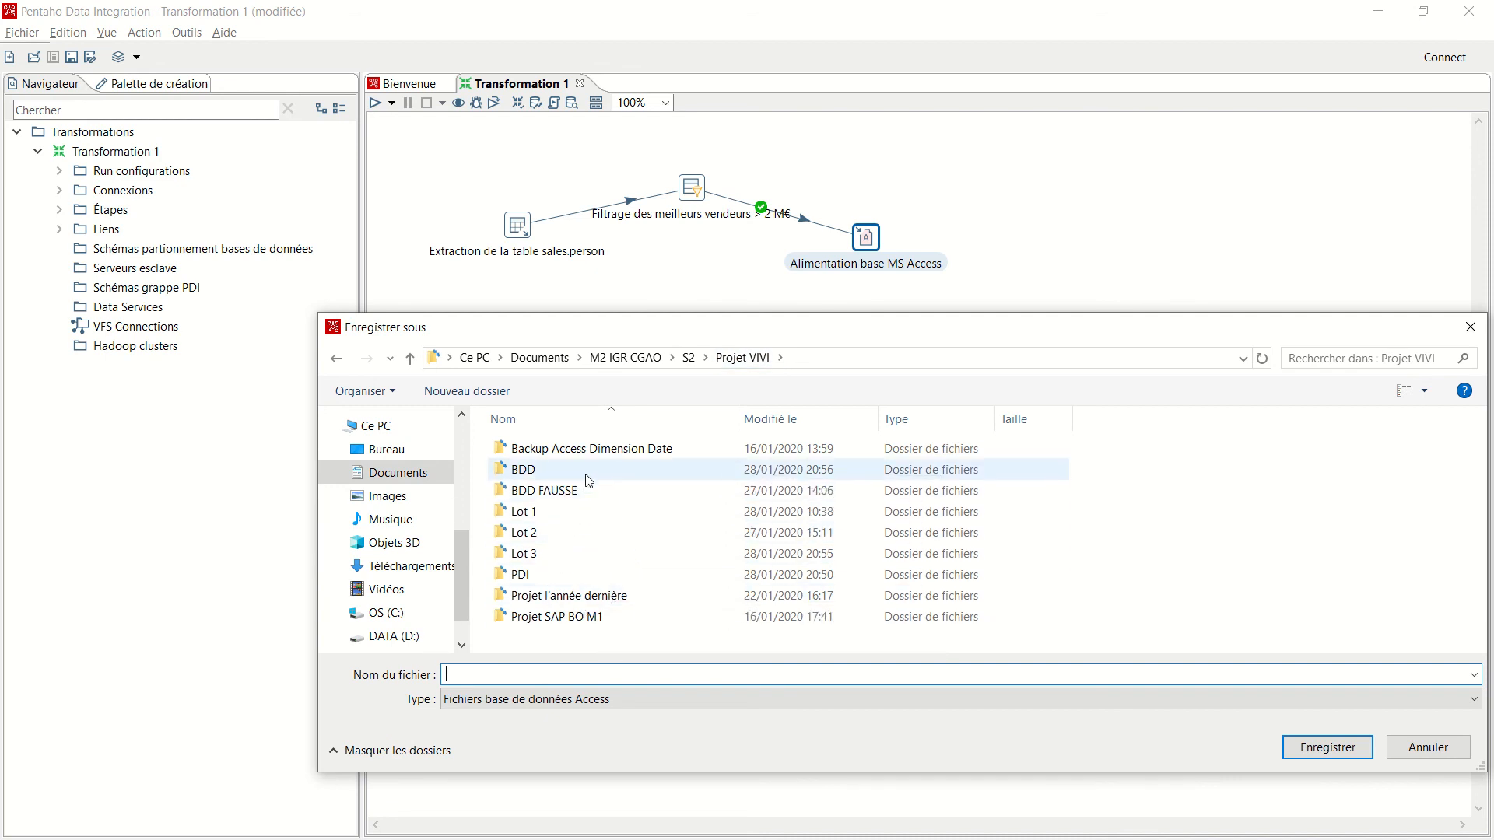
double_click(549, 468)
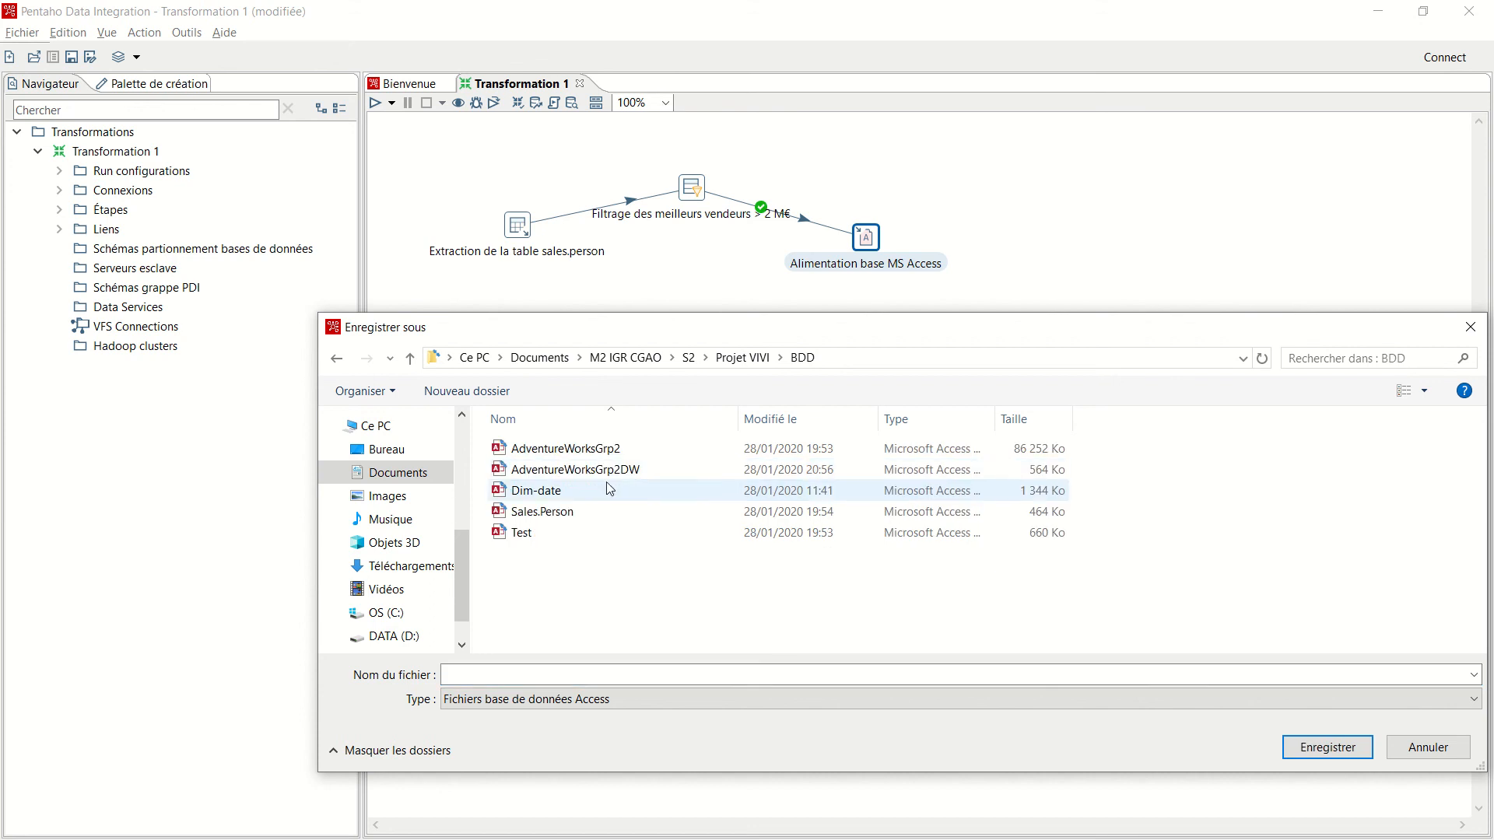
click(648, 470)
click(1328, 747)
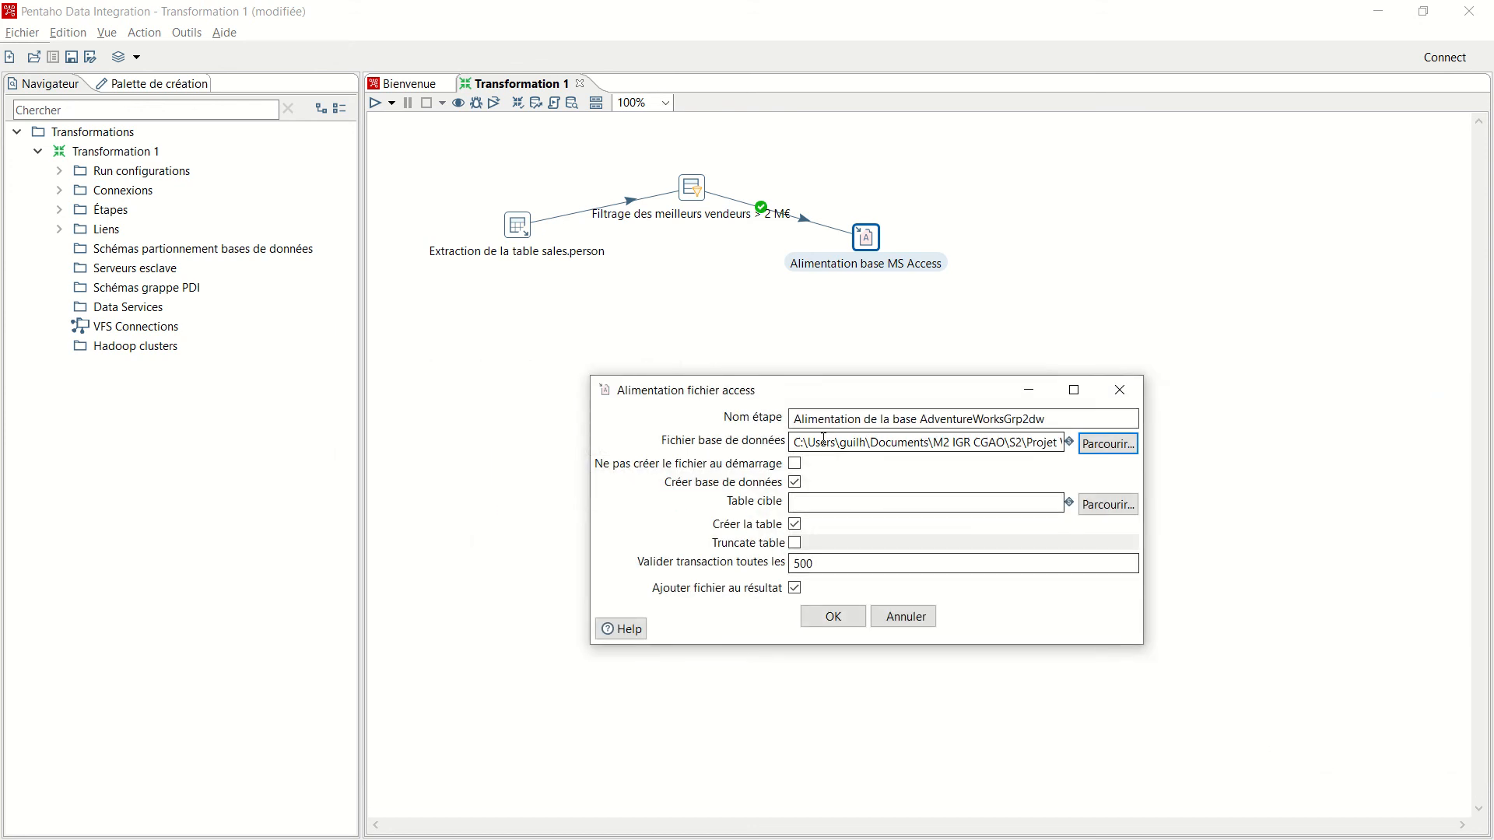
- Turn off database creation and choose DIM_SalesPerson as the target table
click(794, 482)
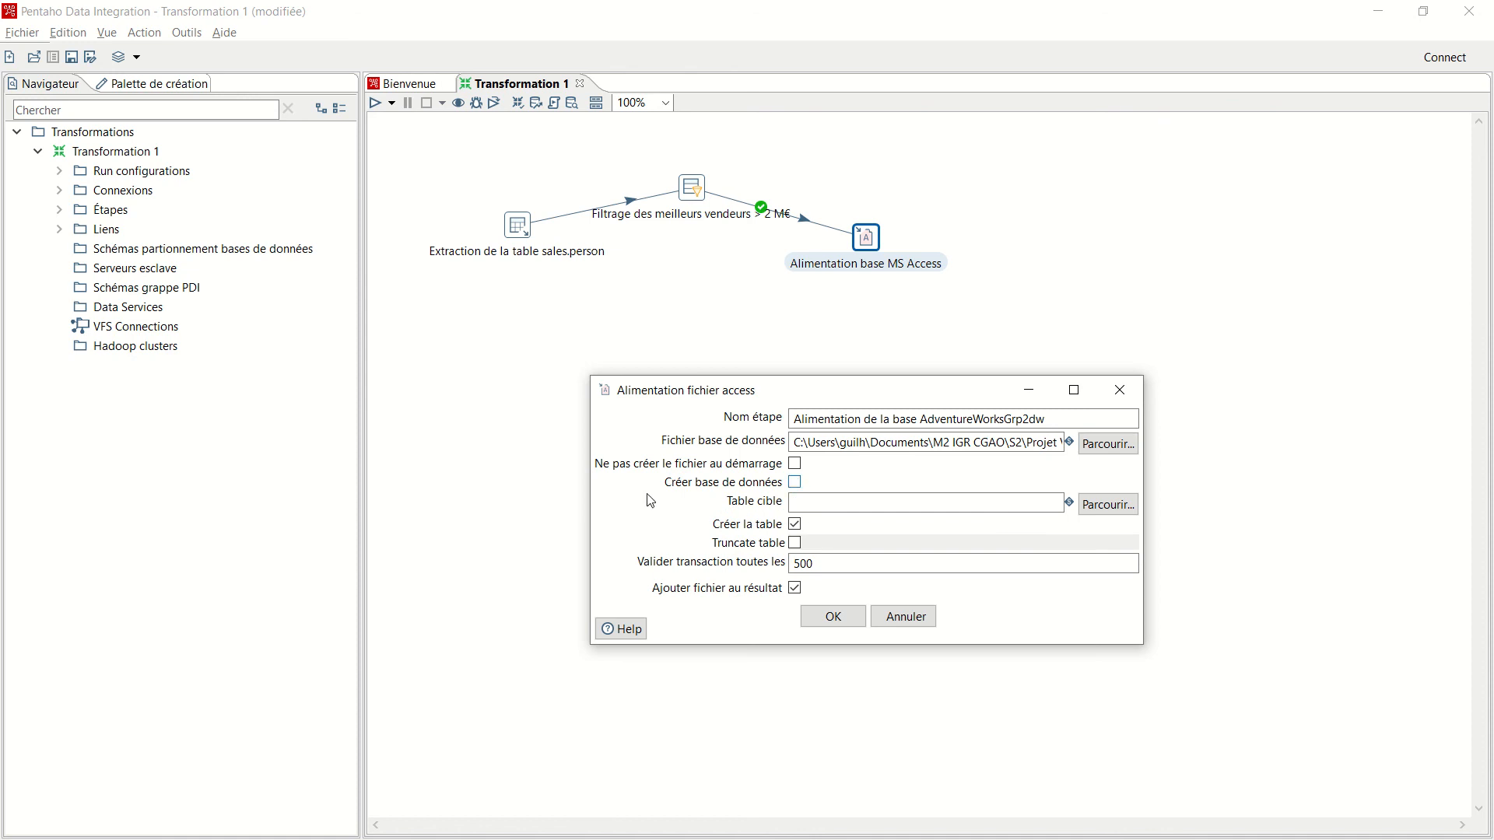
click(1108, 504)
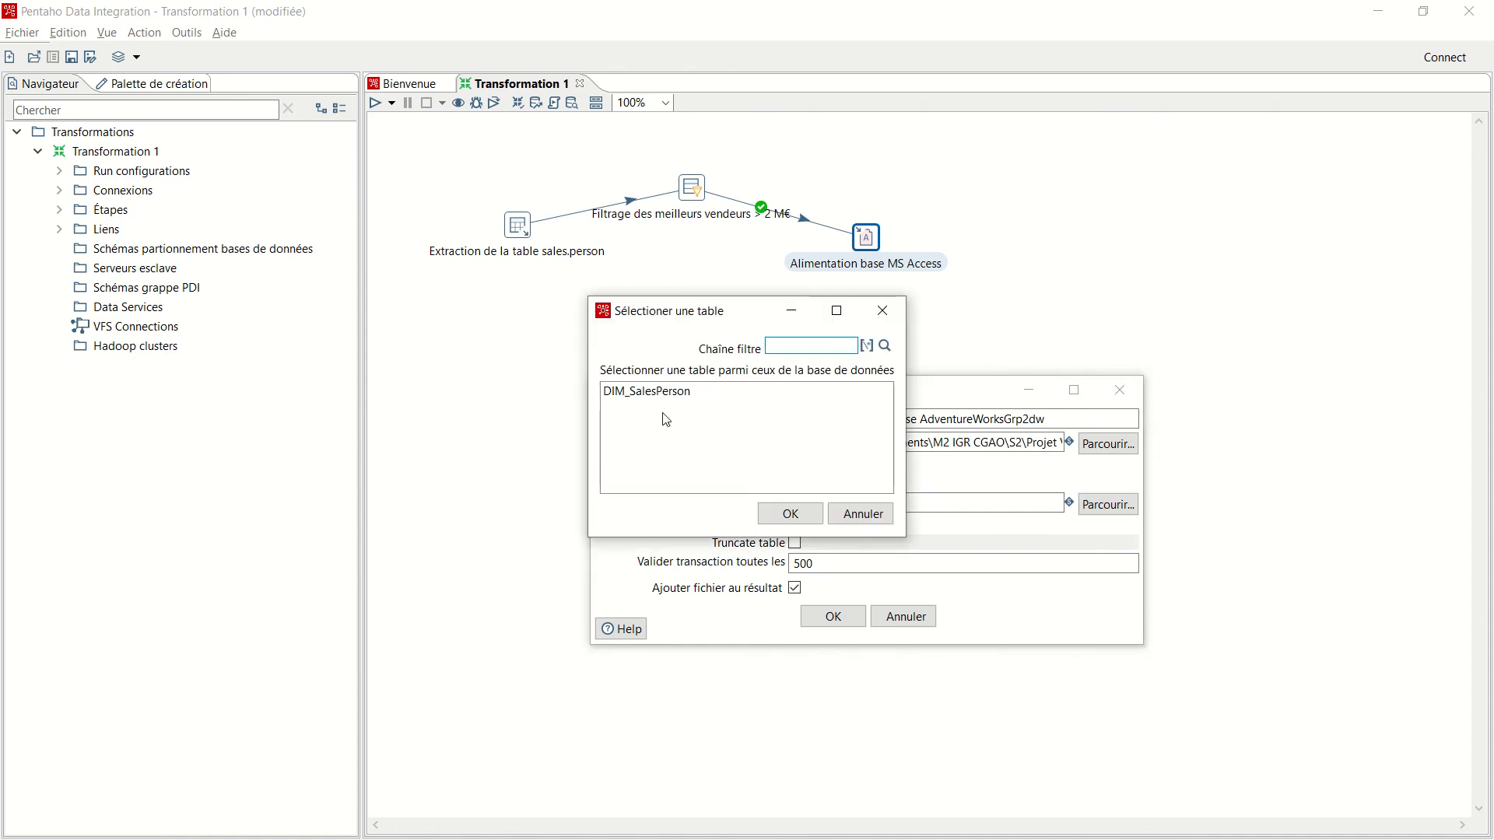
click(646, 391)
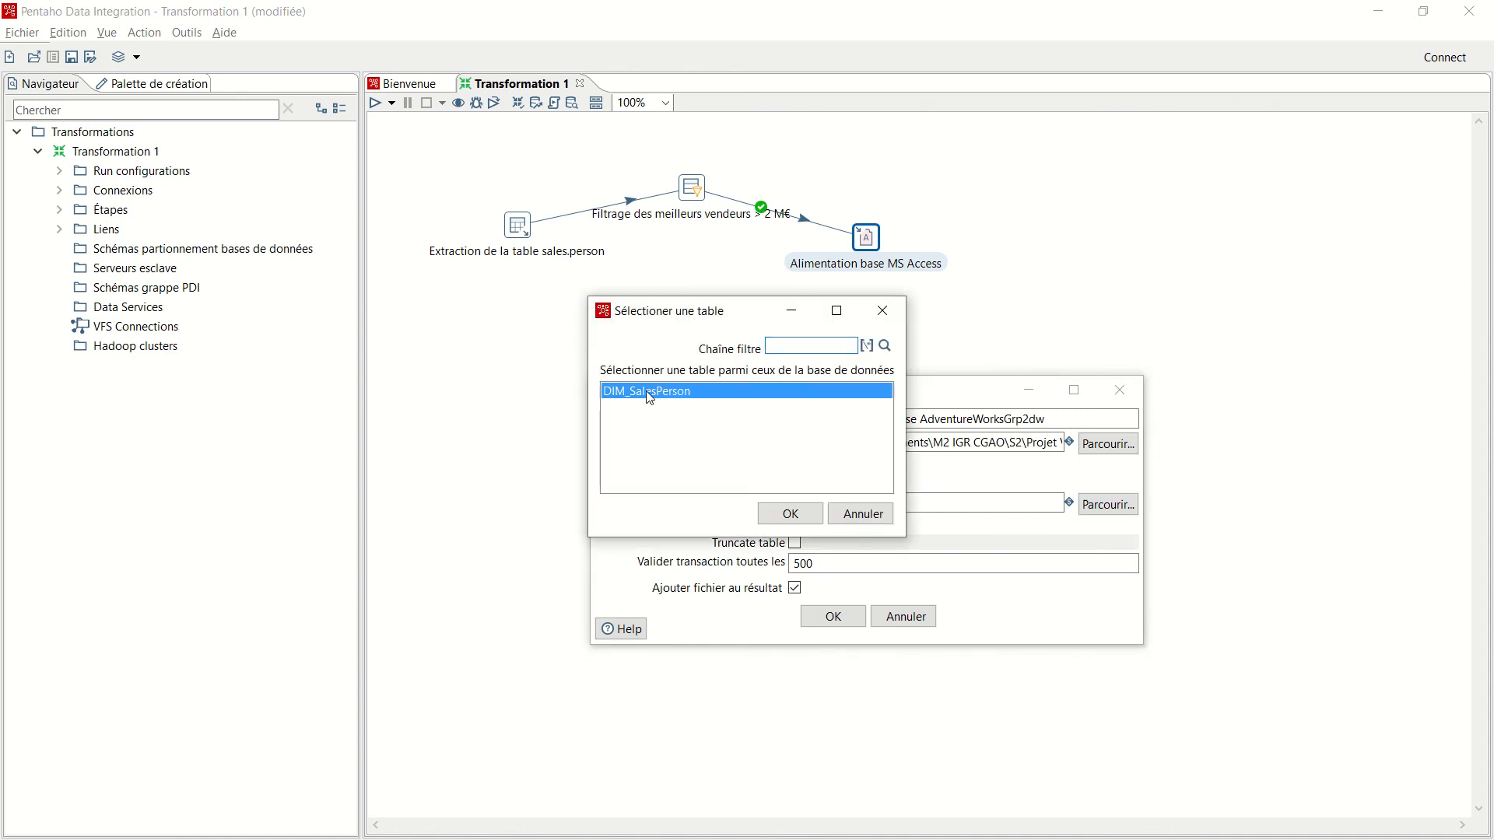
click(791, 519)
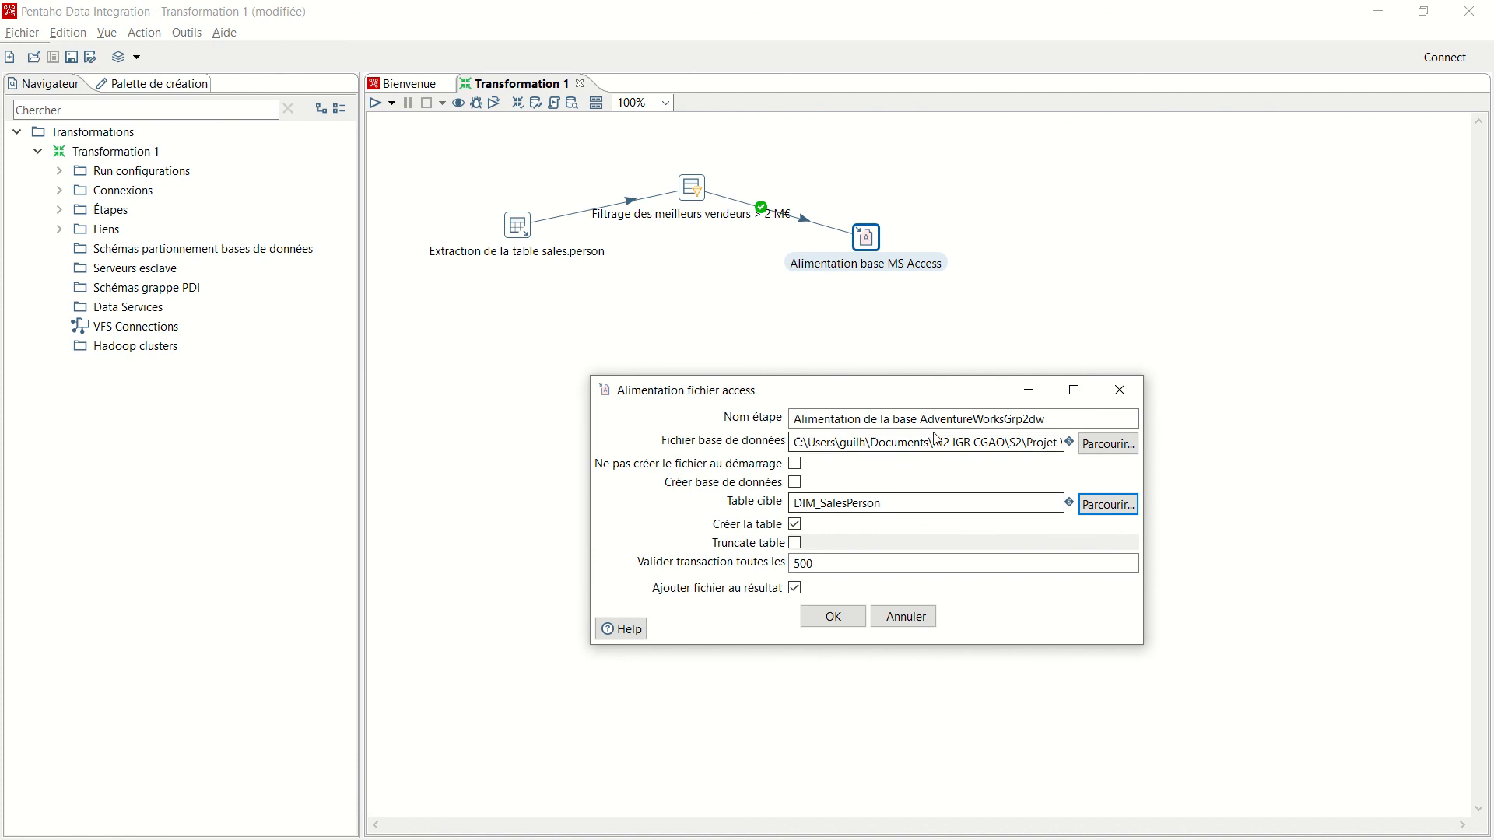
- Turn off table creation, enable Truncate table and save the Access output step's settings
drag(880, 390, 857, 391)
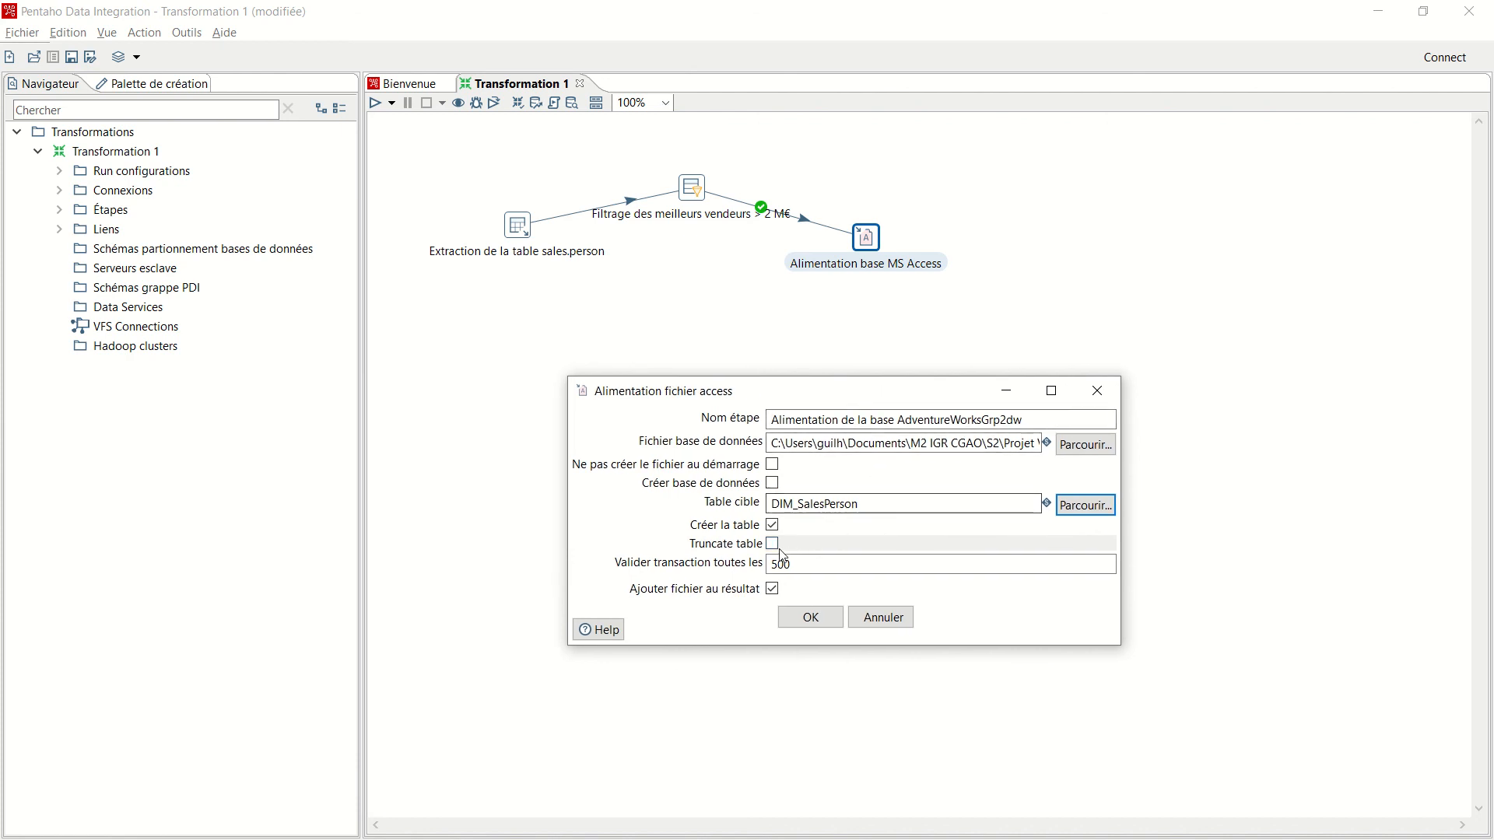
click(965, 527)
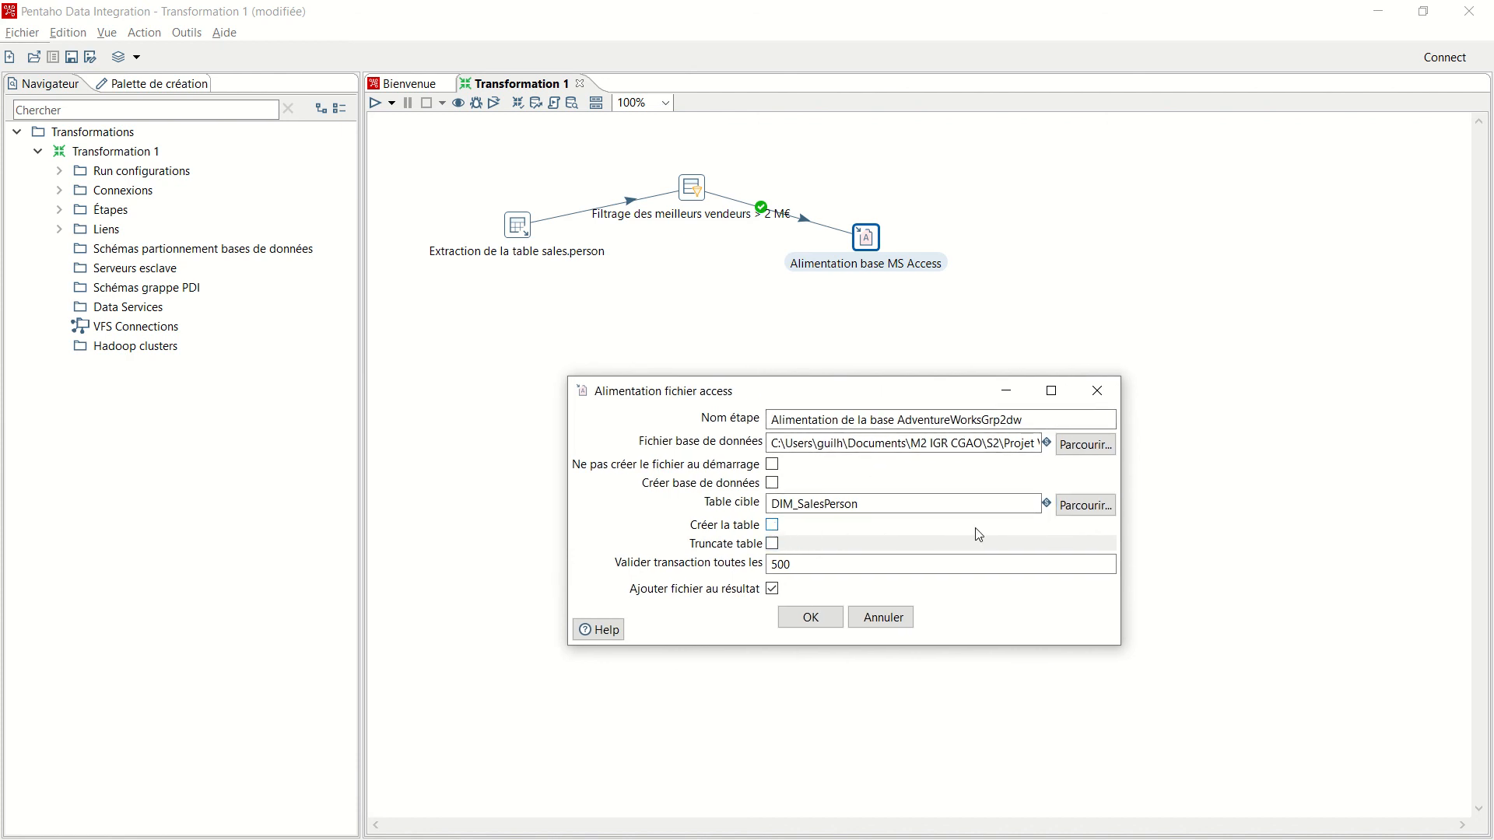
click(775, 543)
click(814, 619)
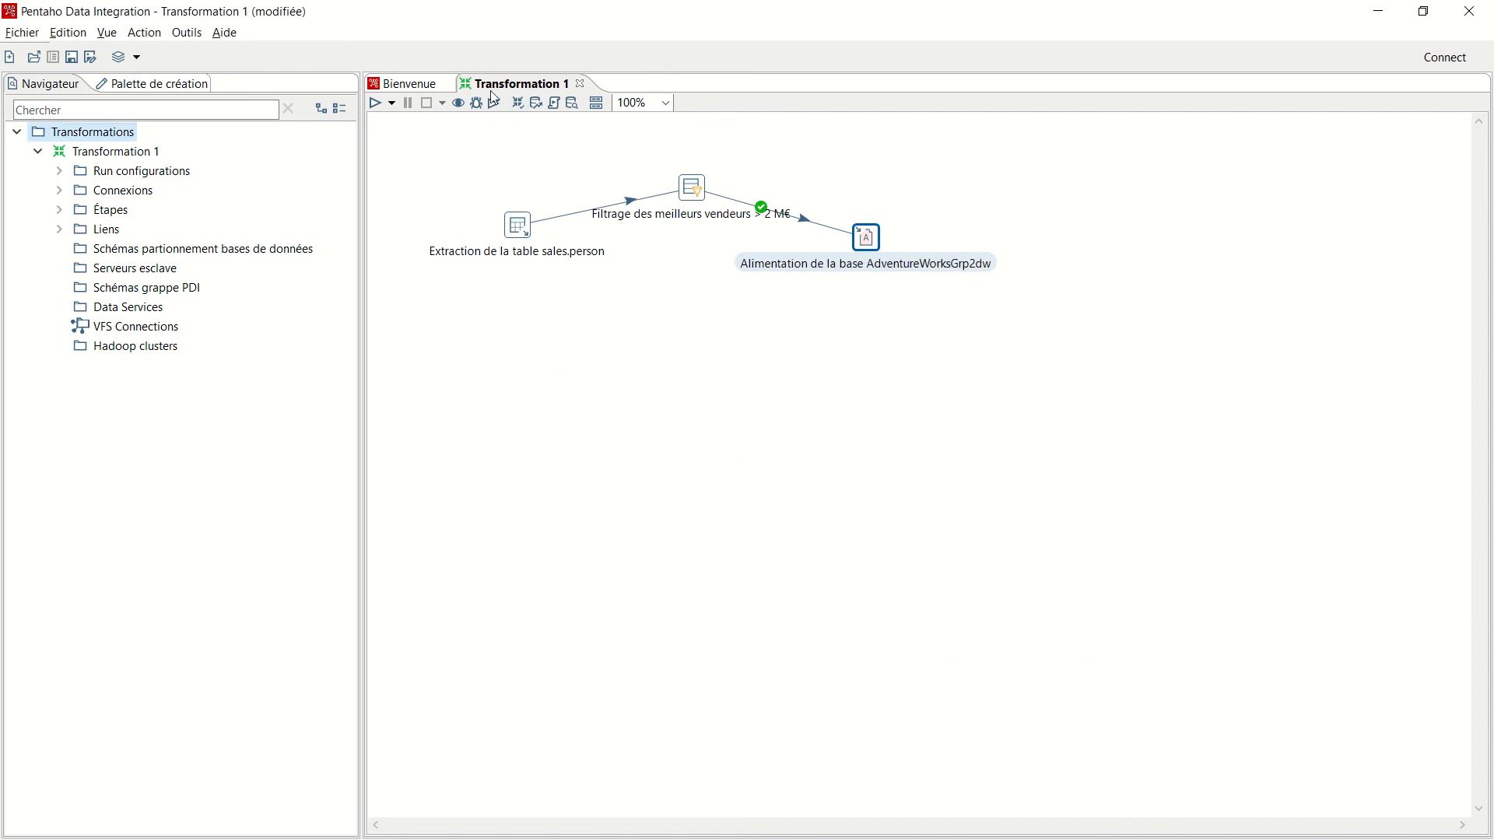
- Save the transformation in the PDI folder under the file name "Transformation 1"
right_click(510, 87)
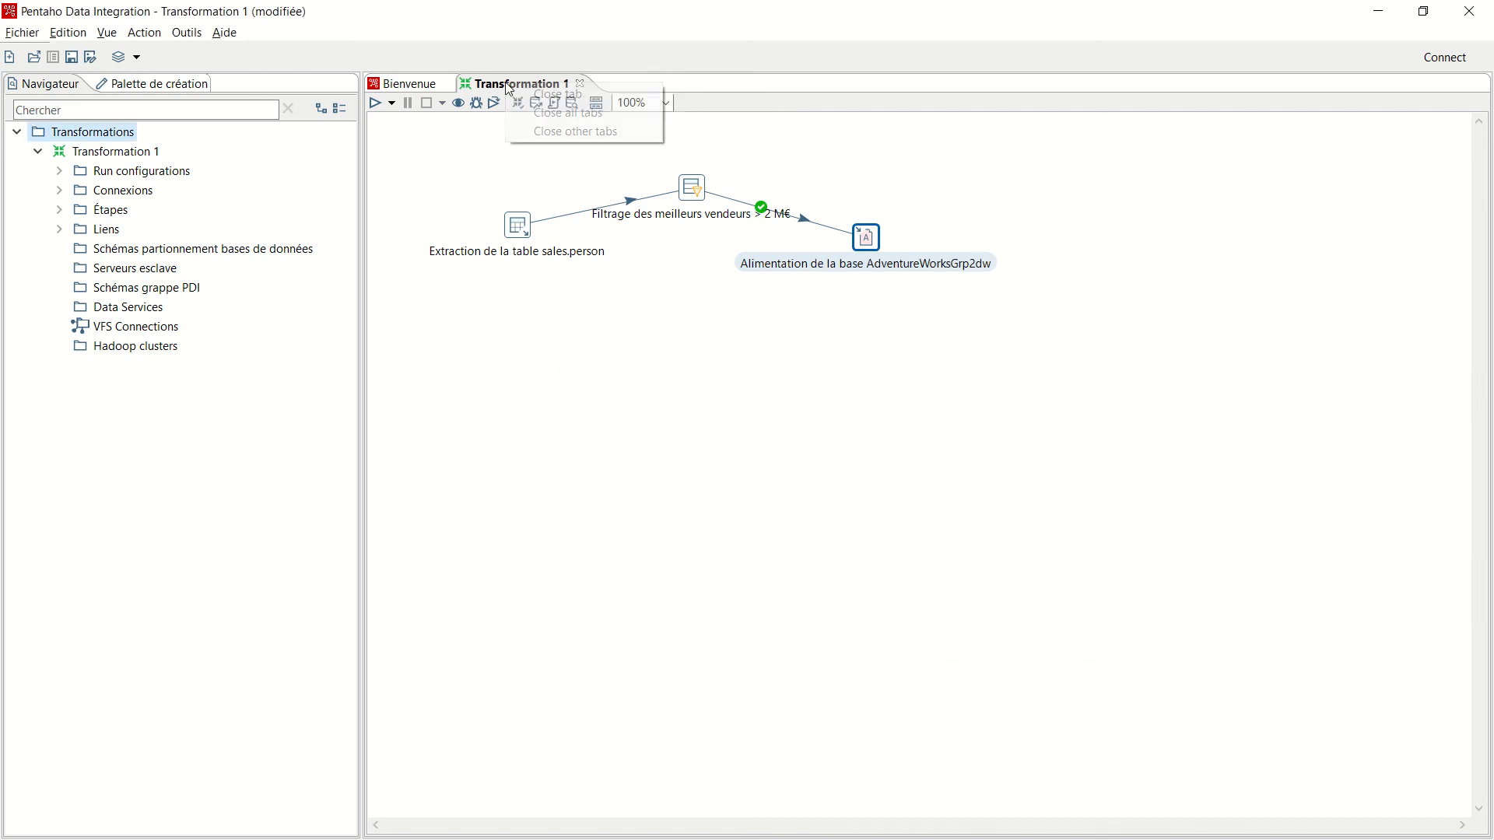
click(464, 167)
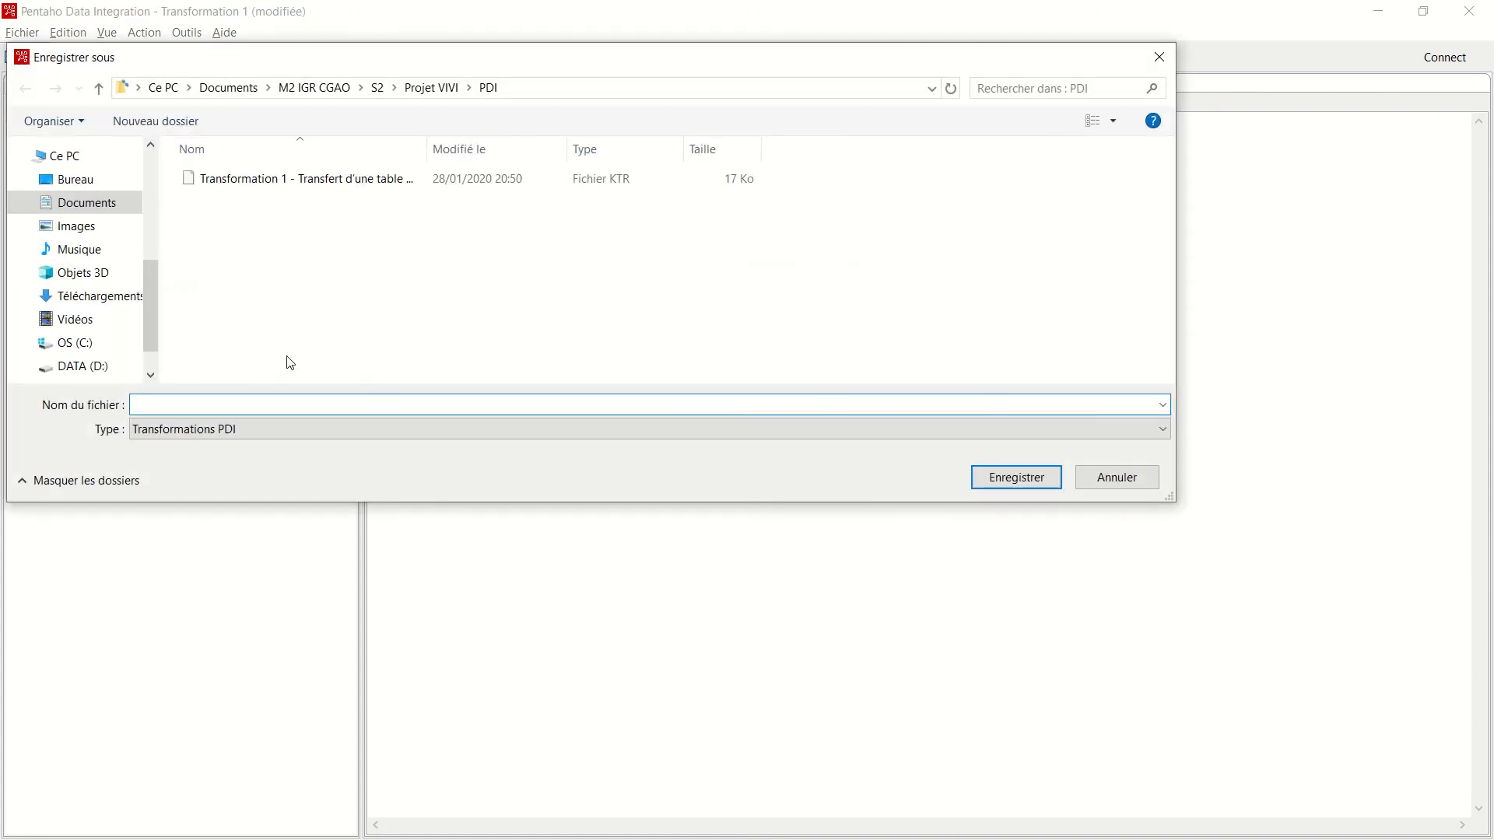
text(tRA)
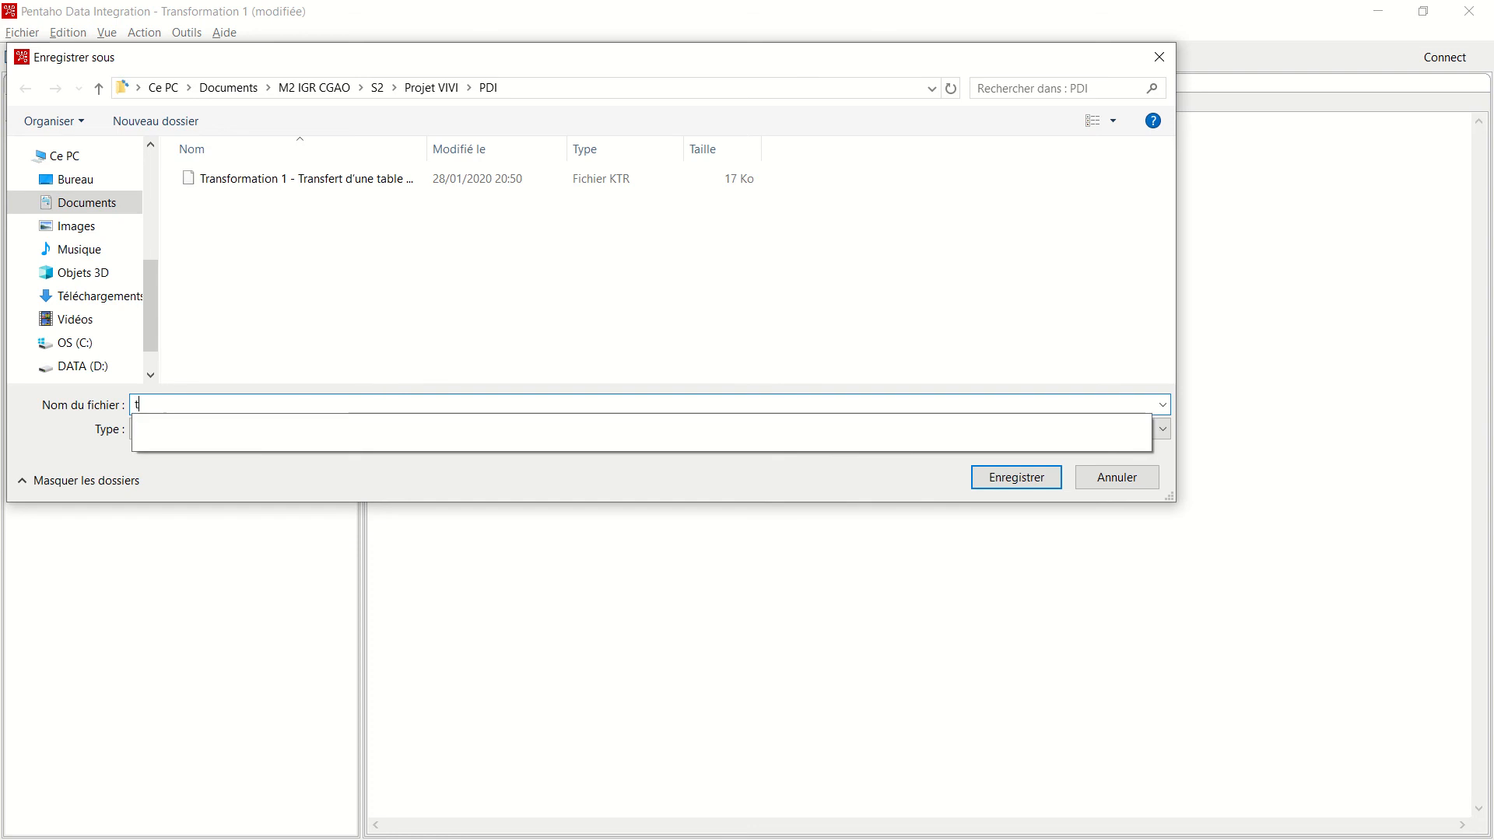
key(BackSpace)
key(BackSpace)
key(BackSpace)
text(T)
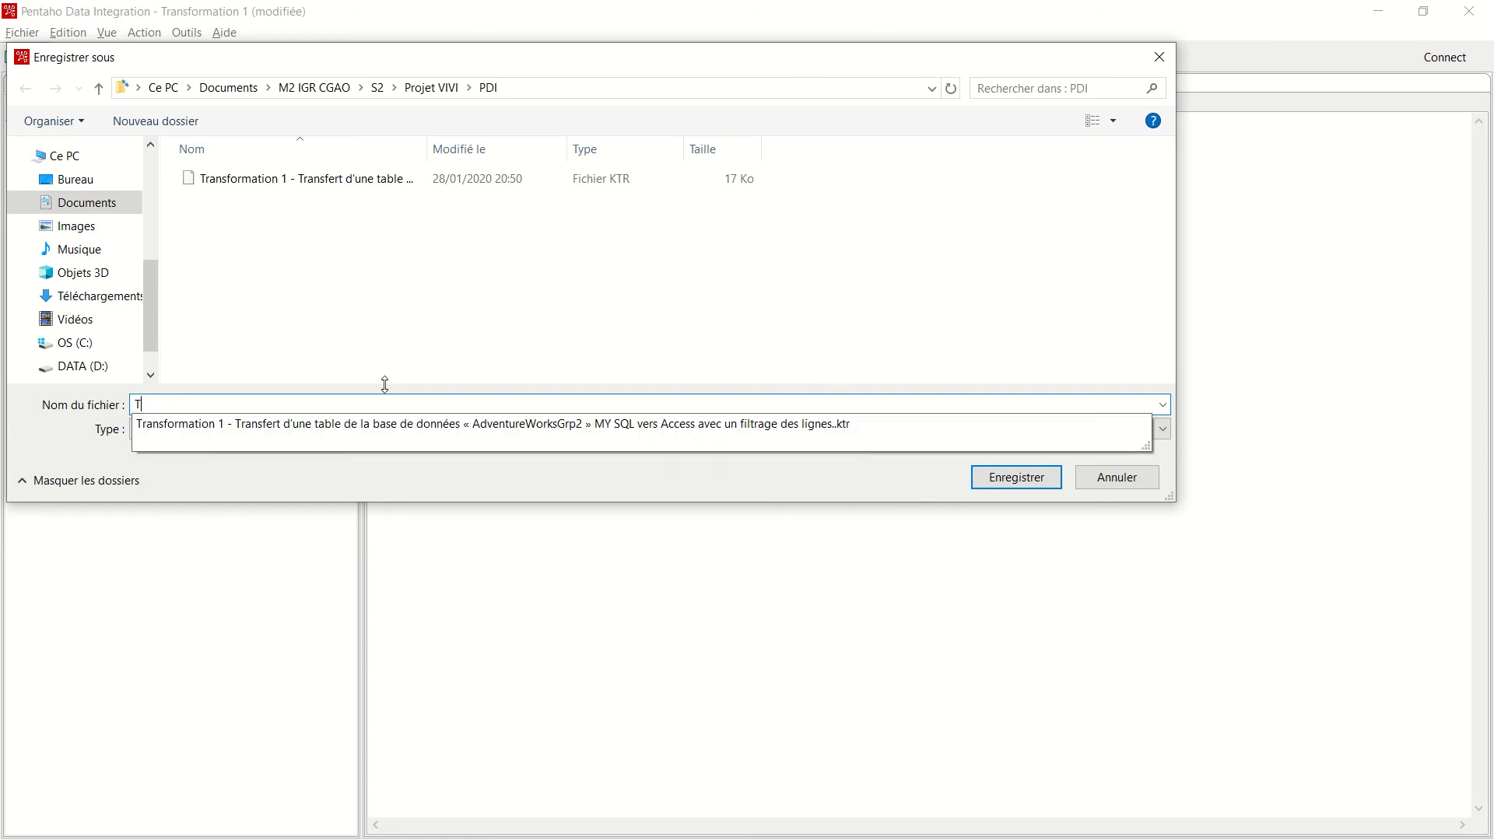
text(ransforamti)
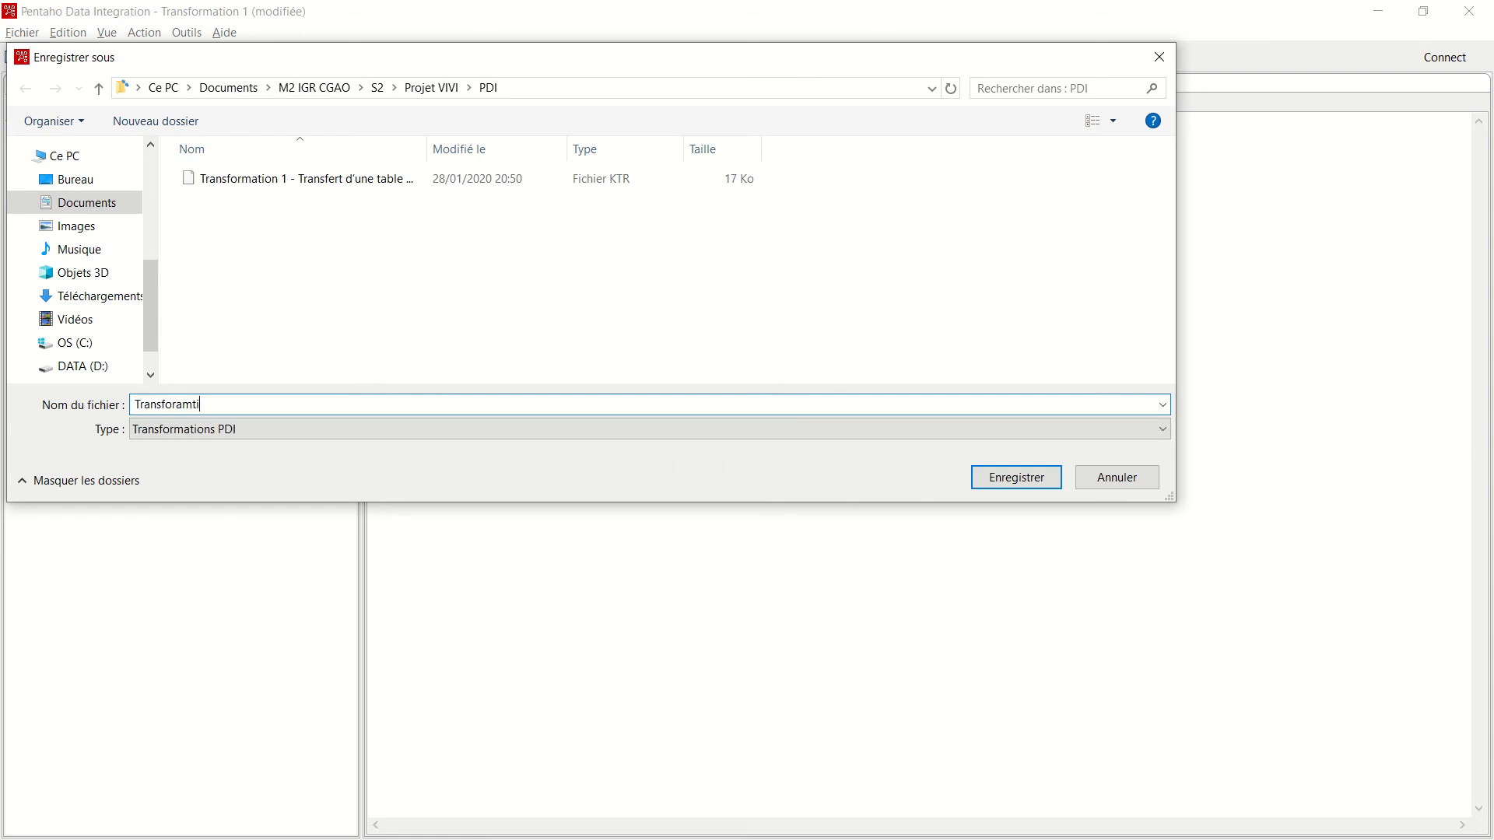
key(BackSpace)
key(BackSpace)
key(BackSpace)
key(BackSpace)
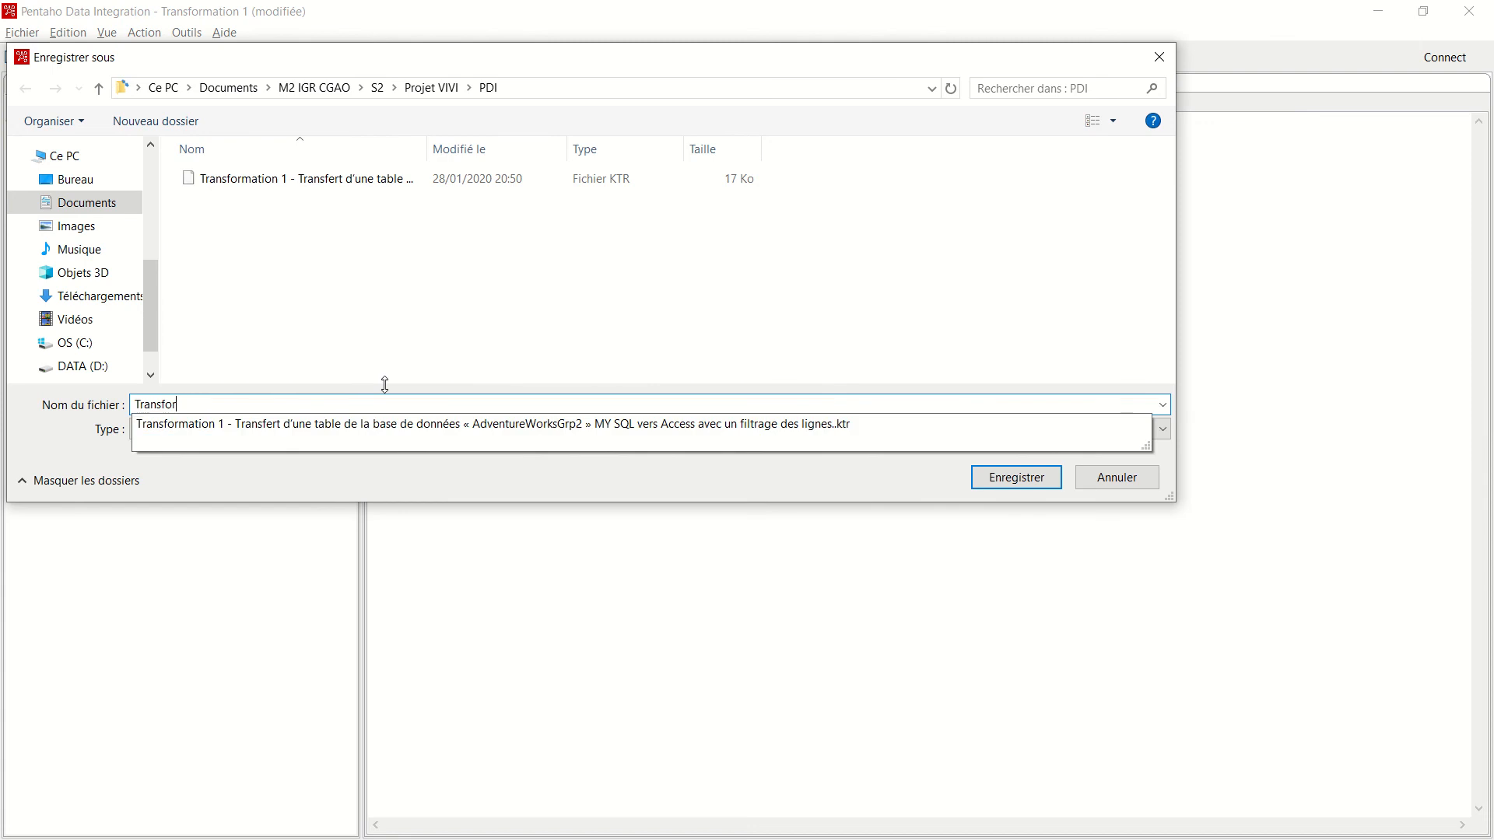
text(mation 1)
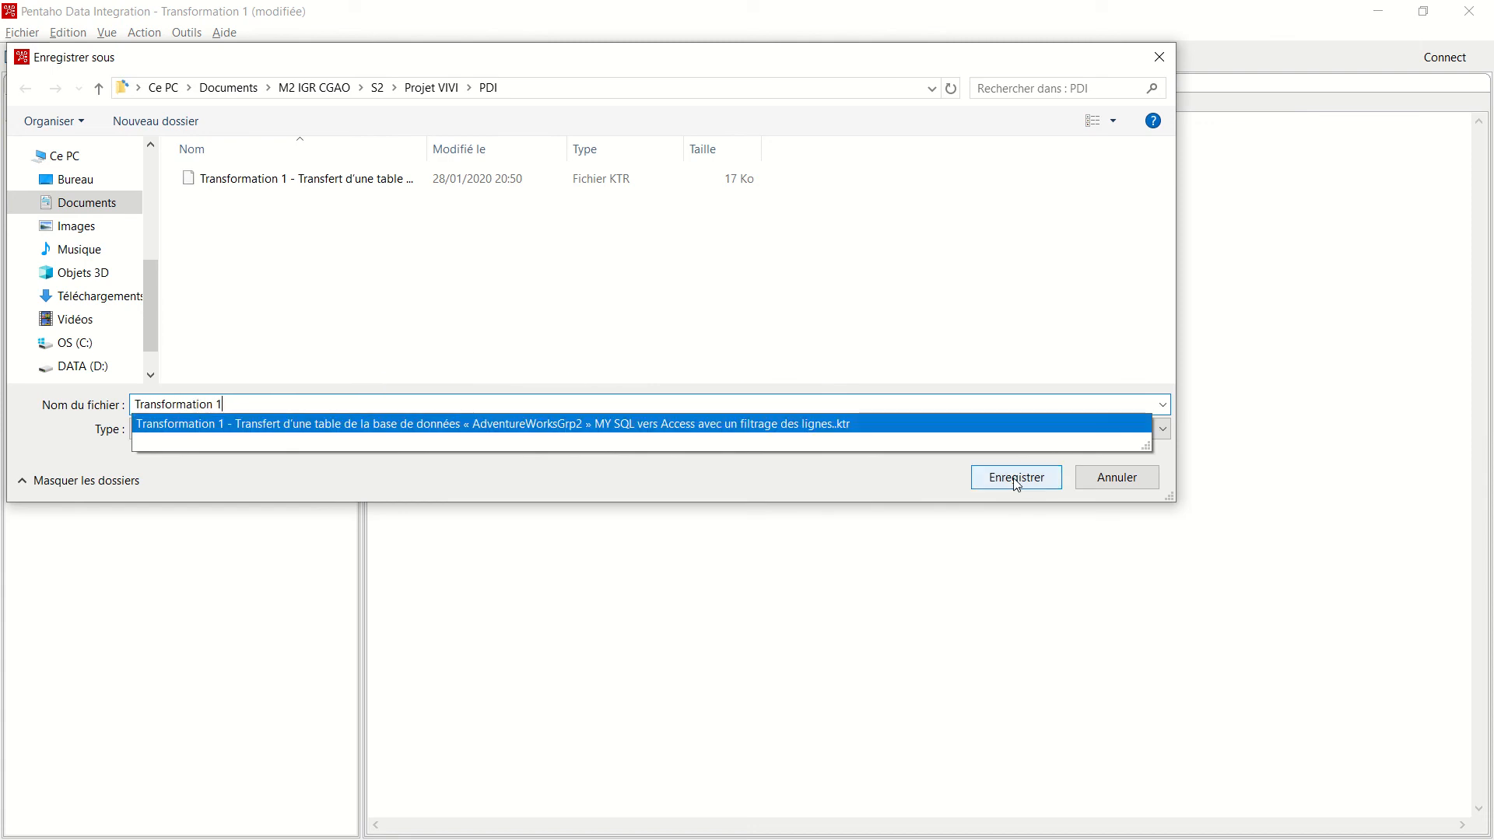
click(979, 473)
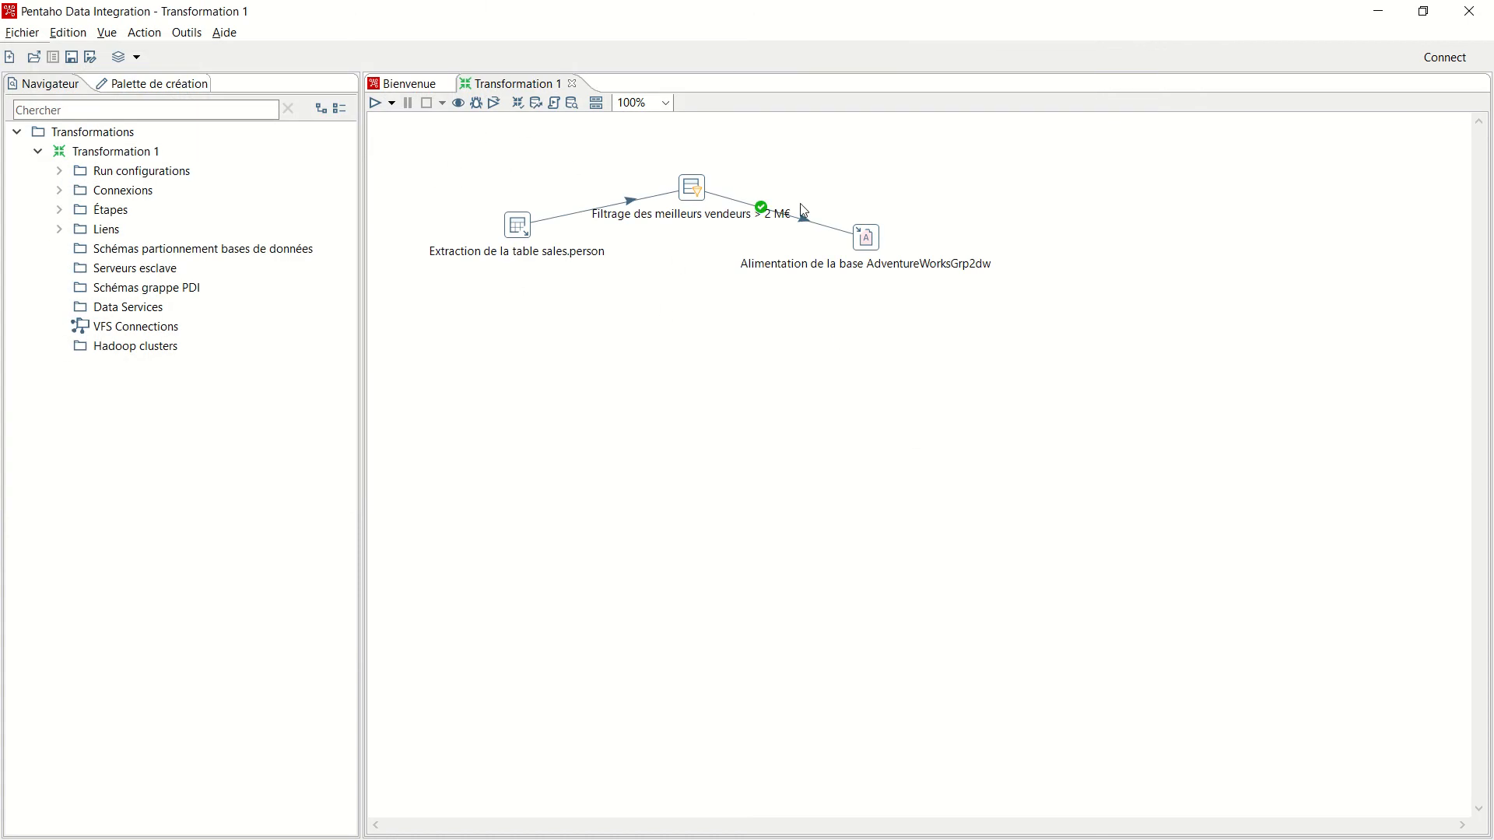
- Run the transformation with the Pentaho local configuration, then check the execution log and the preview of the resulting rows
click(377, 104)
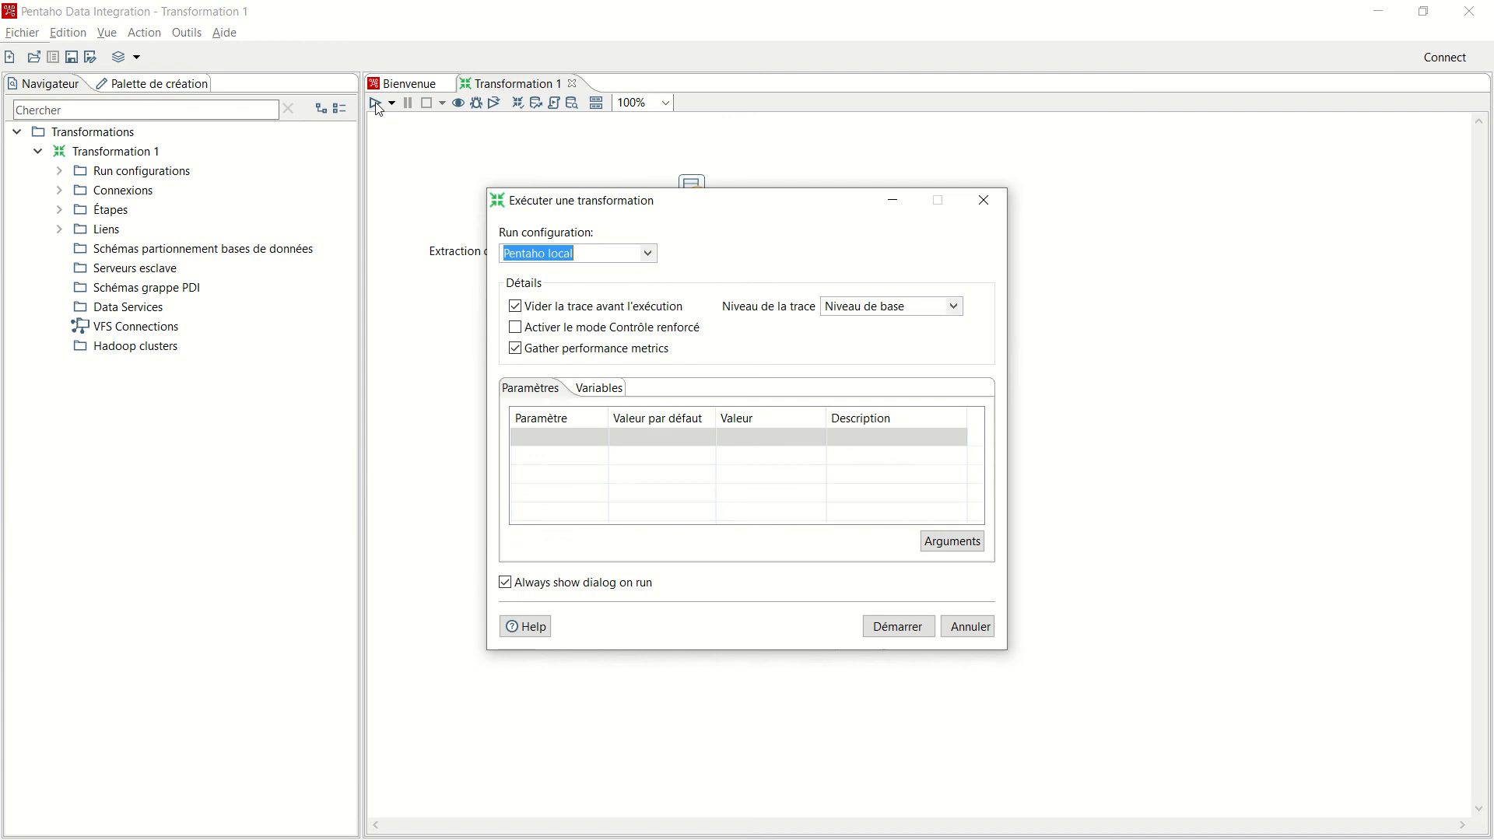
click(909, 636)
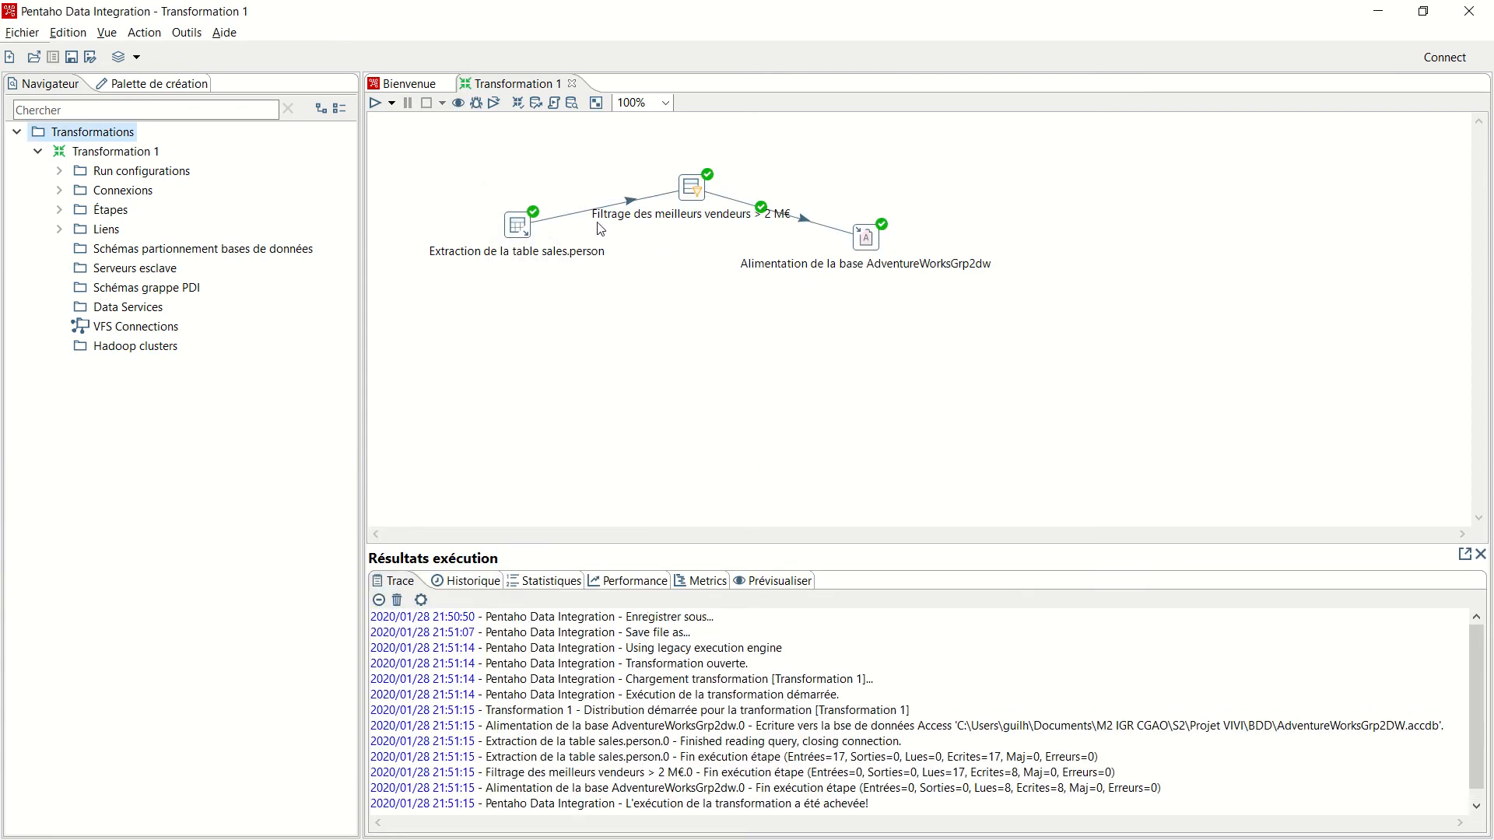
scroll(691, 648, down, 1)
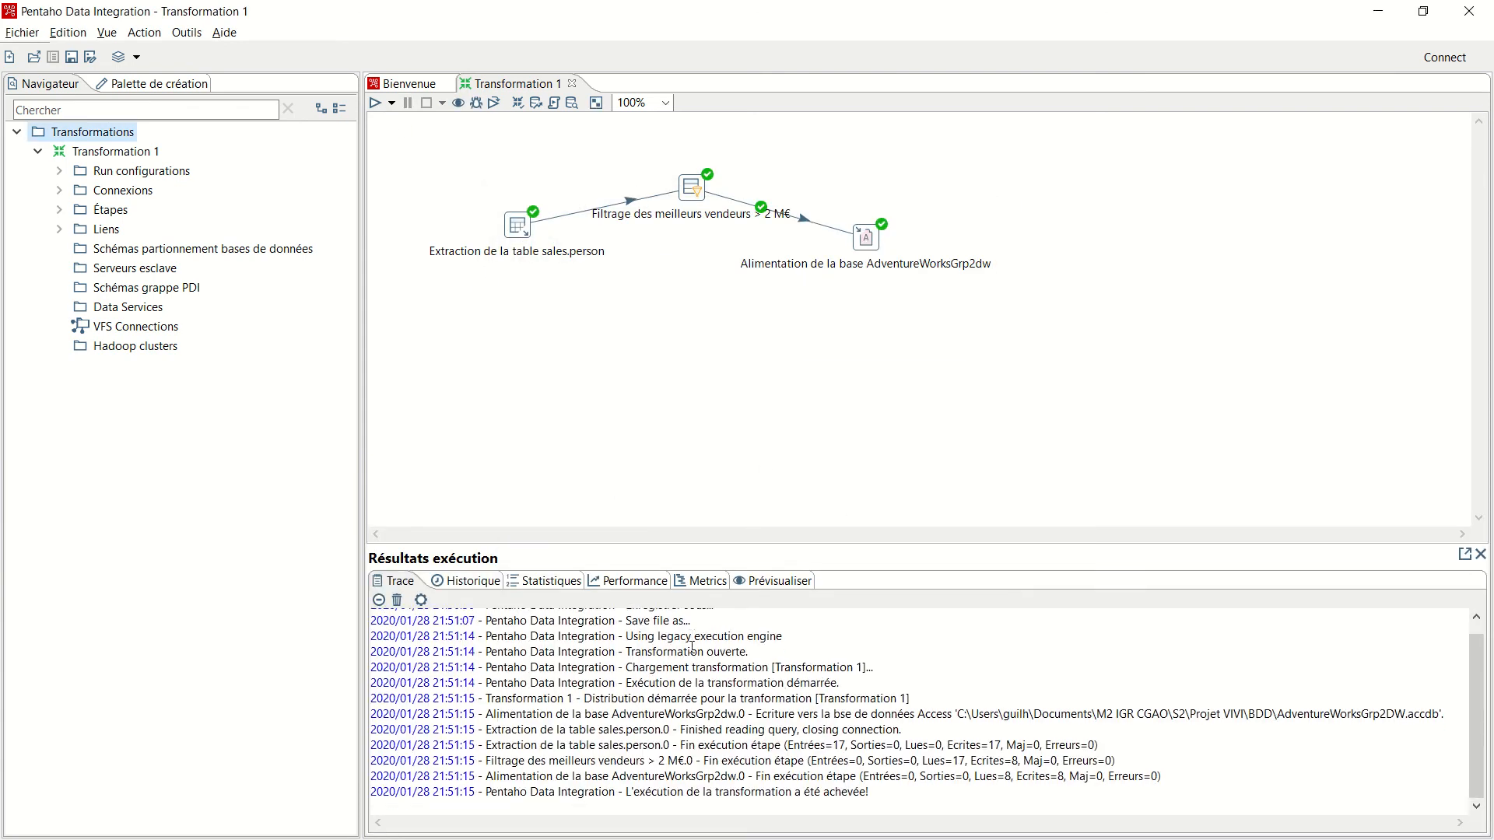
click(766, 586)
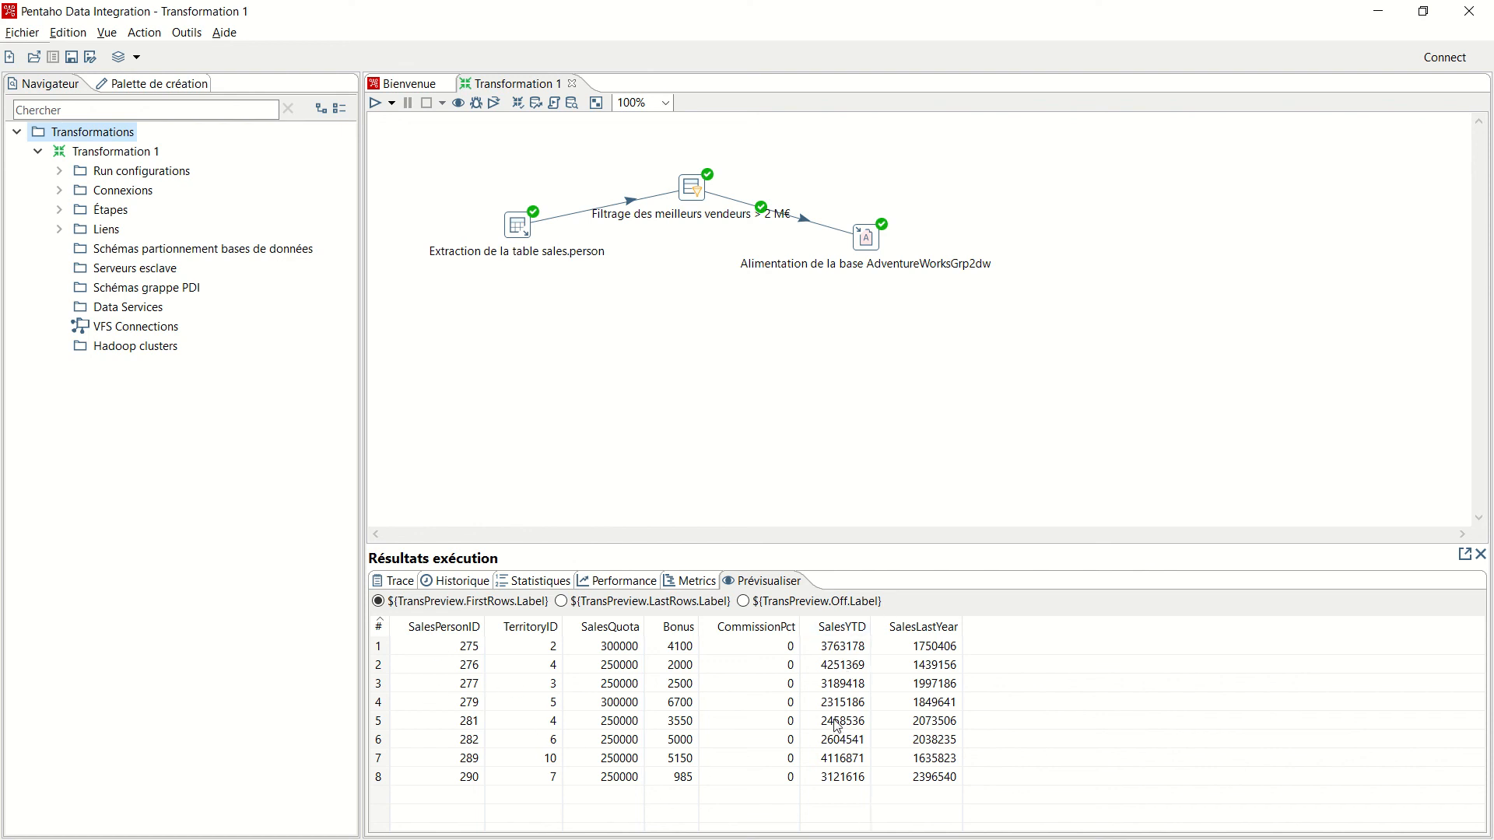
- Switch to File Explorer, open the AdventureWorksGrp2DW database from the BDD folder in Access and view its DIM_SalesPerson table
key(super)
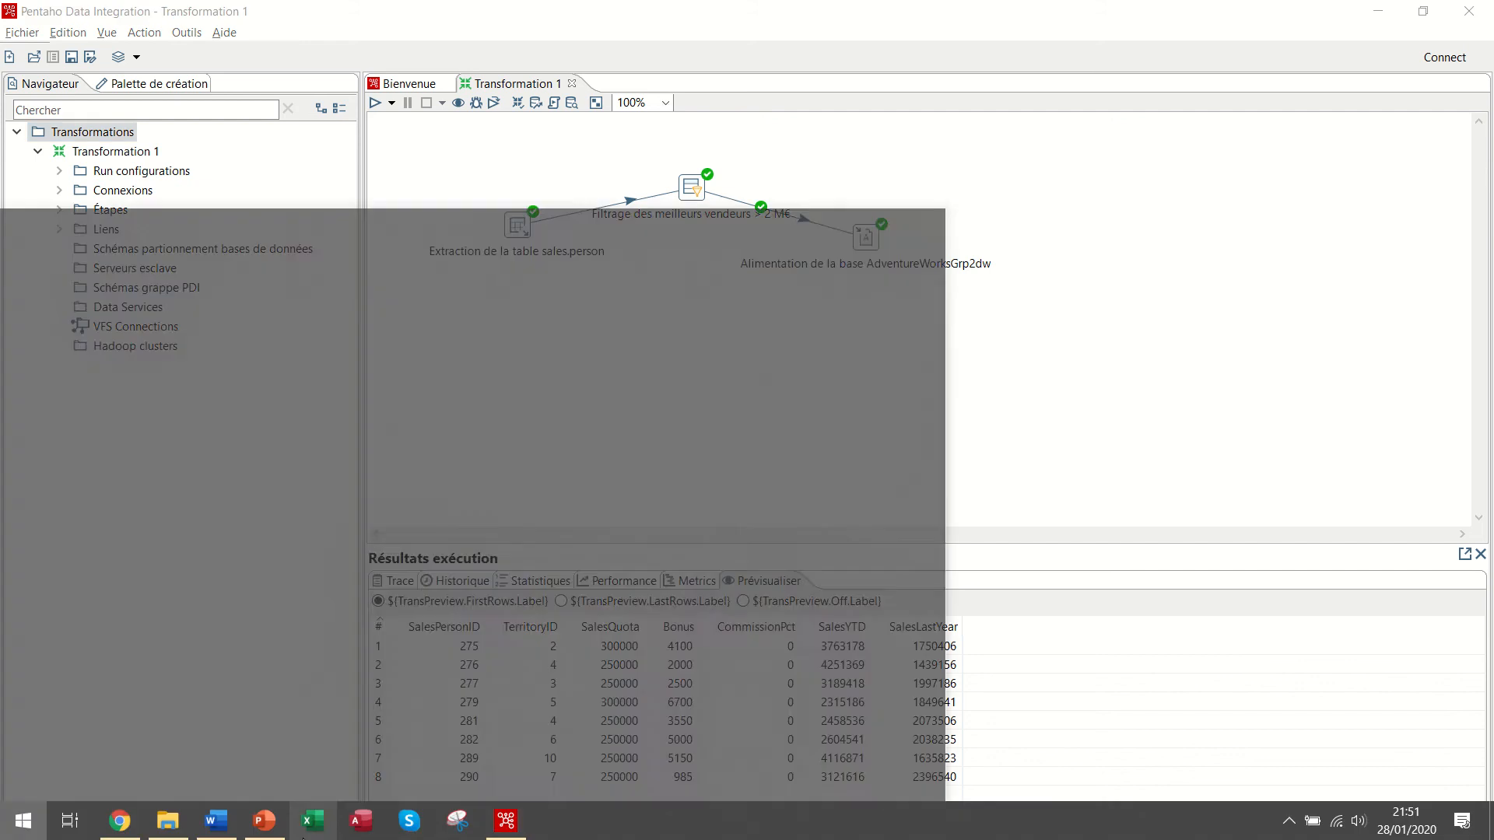
click(175, 829)
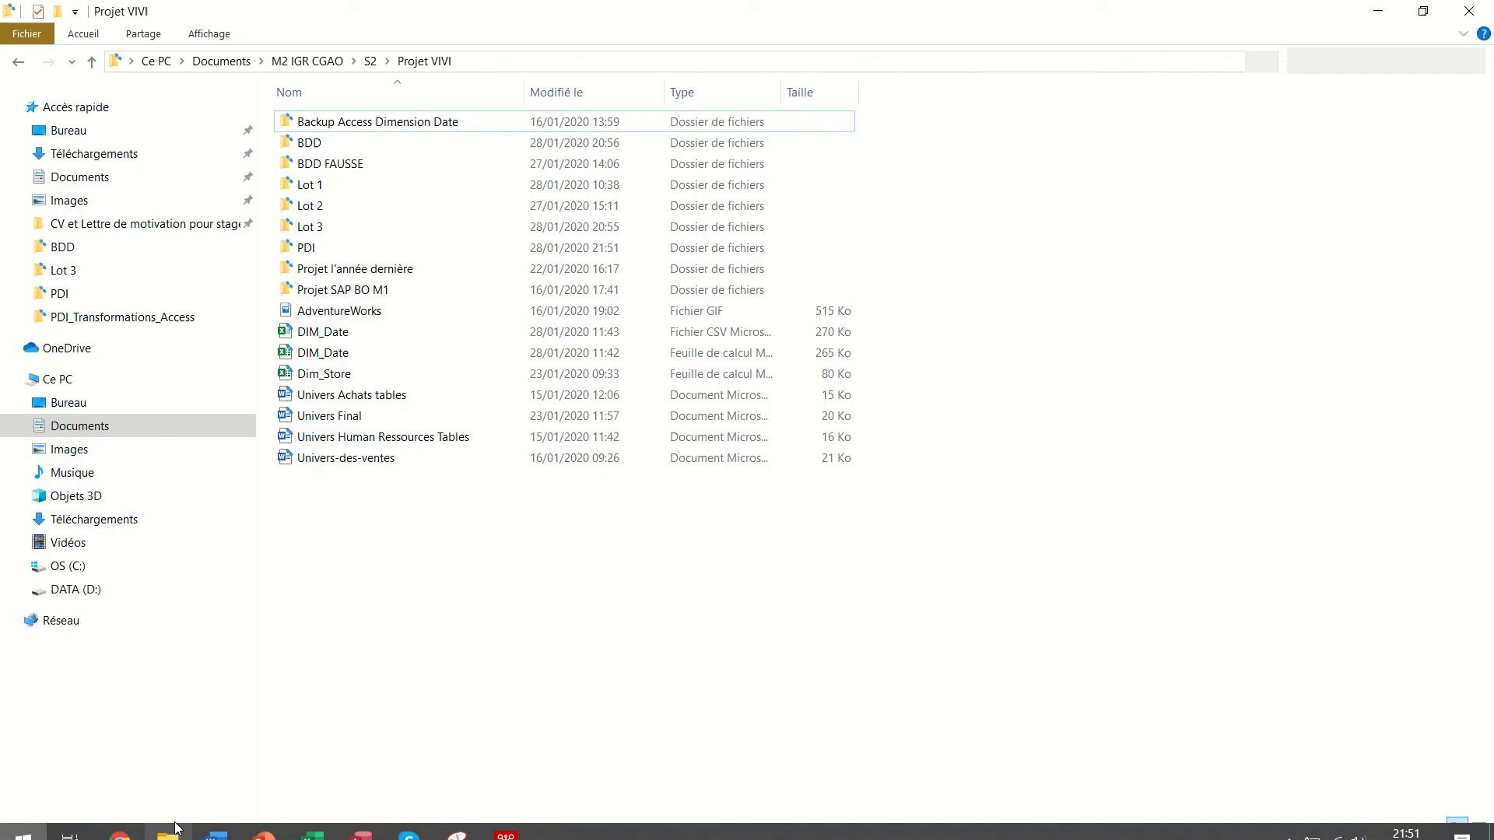
double_click(325, 144)
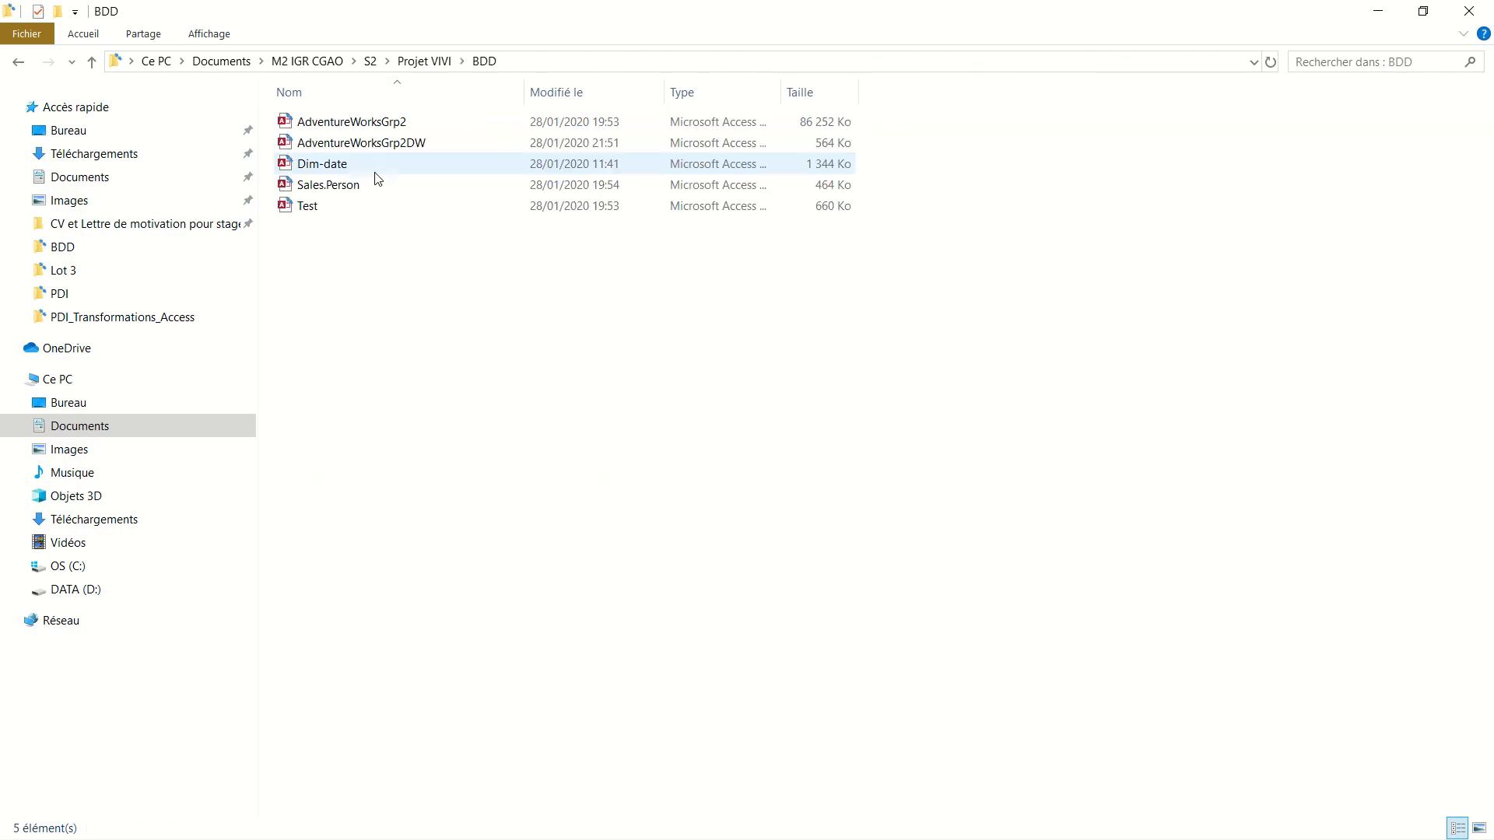
click(417, 145)
double_click(417, 145)
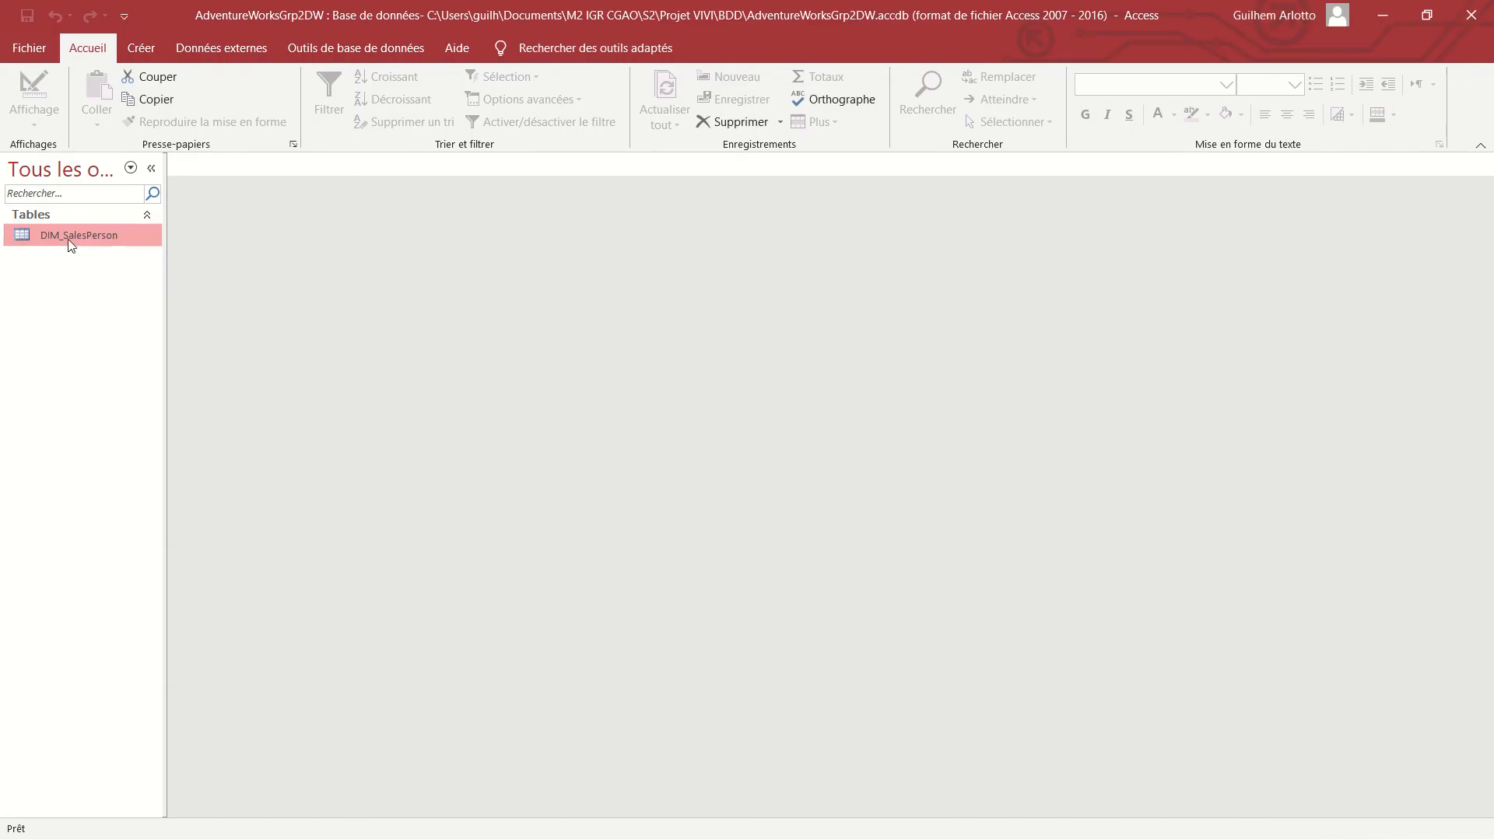
double_click(68, 236)
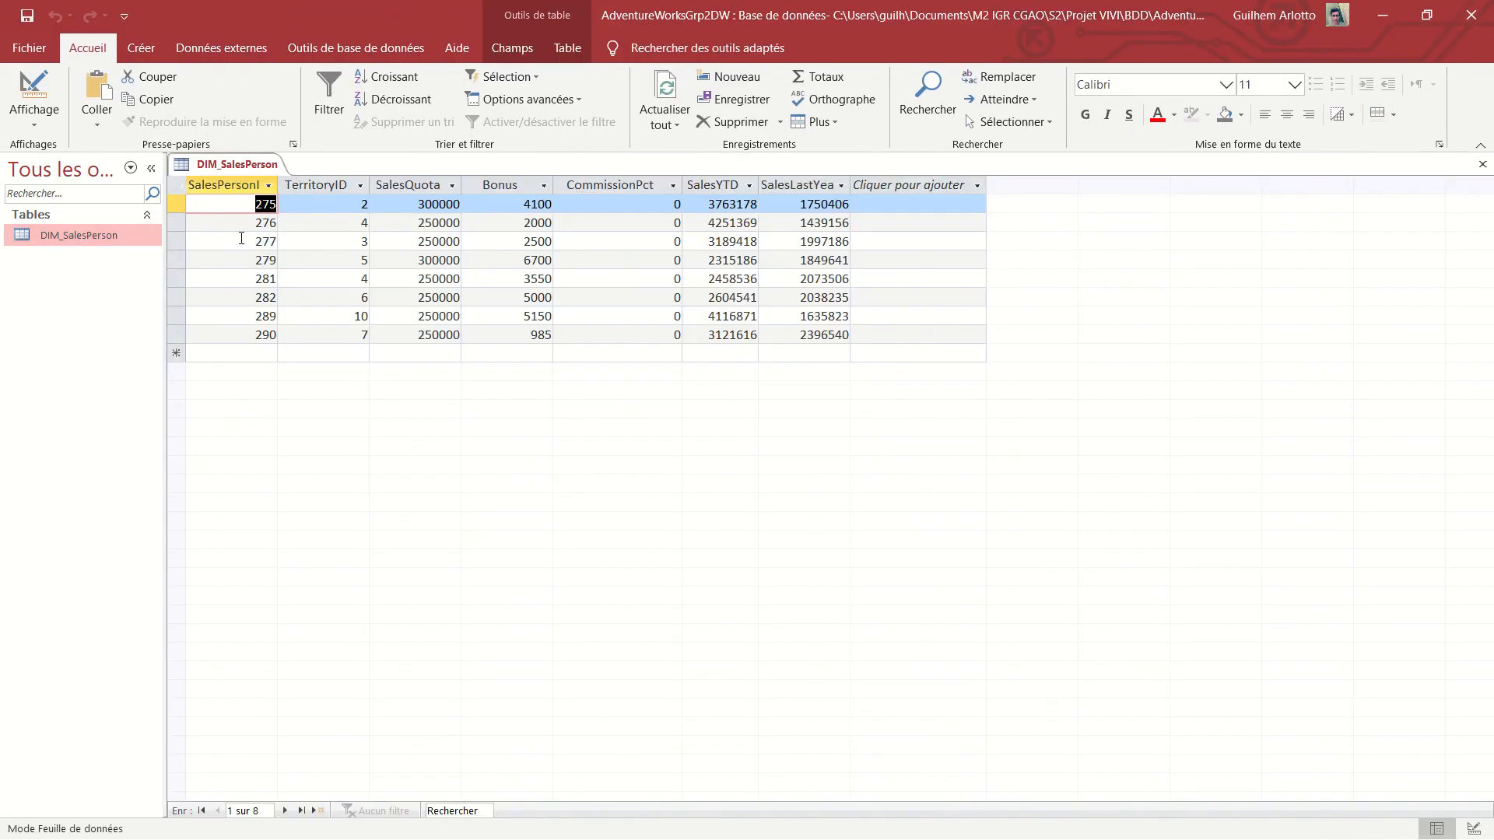